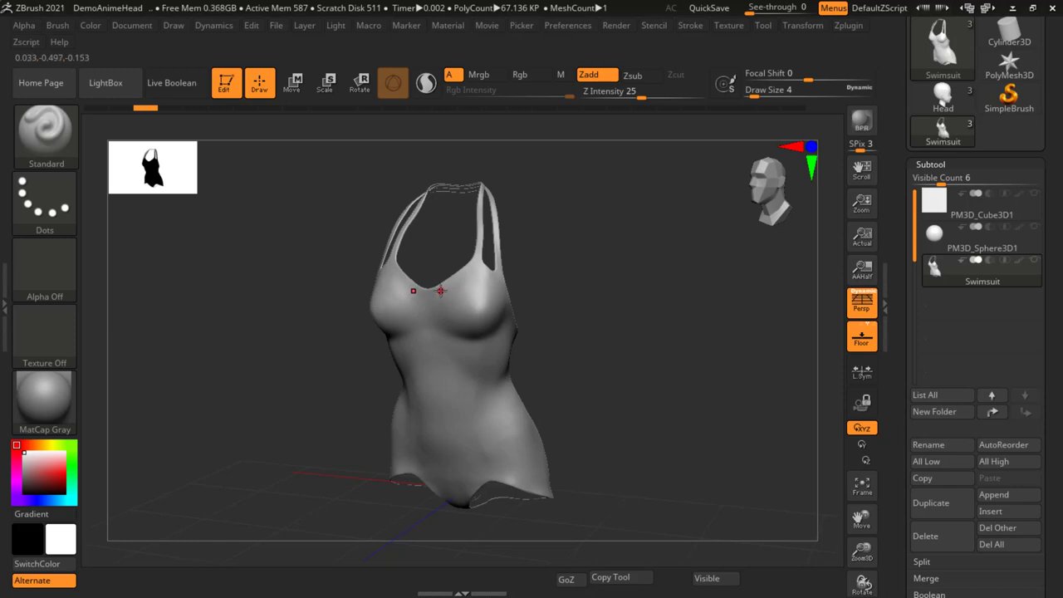
- Turn off Activate Symmetry in the Transform menu and rotate the swimsuit to a straight front view
{"action": "left_click", "coordinate": [802, 26]}
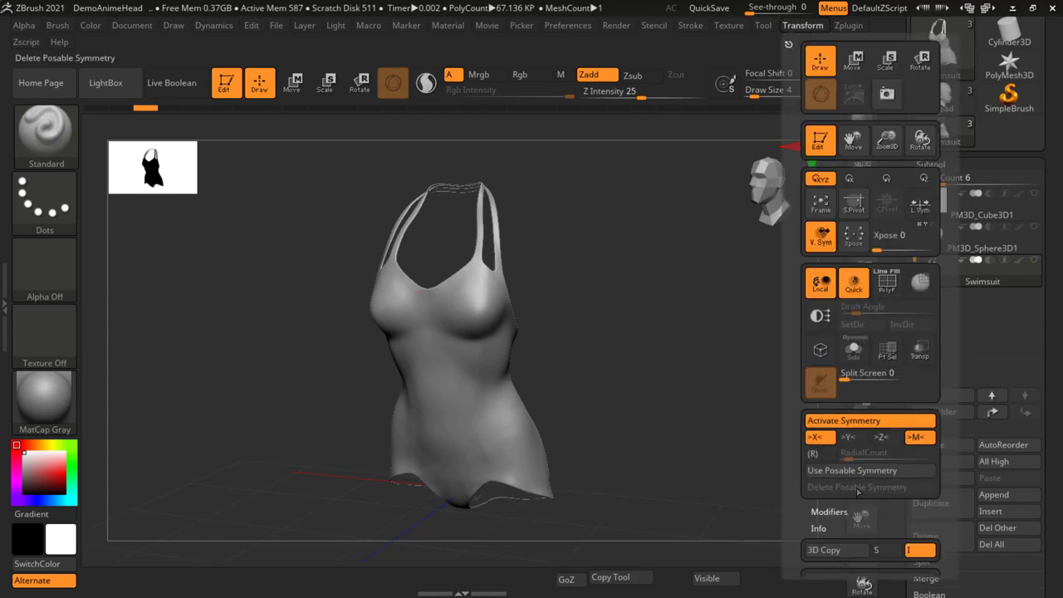
{"action": "left_click", "coordinate": [863, 421]}
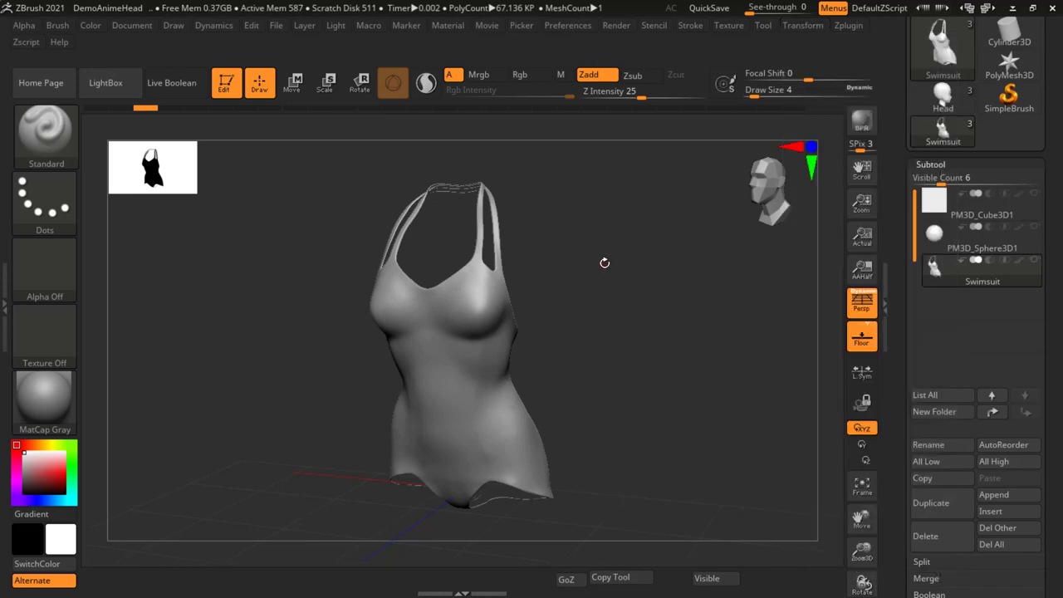
{"action": "left_click_drag", "start_coordinate": [606, 271], "coordinate": [624, 248], "text": "shift"}
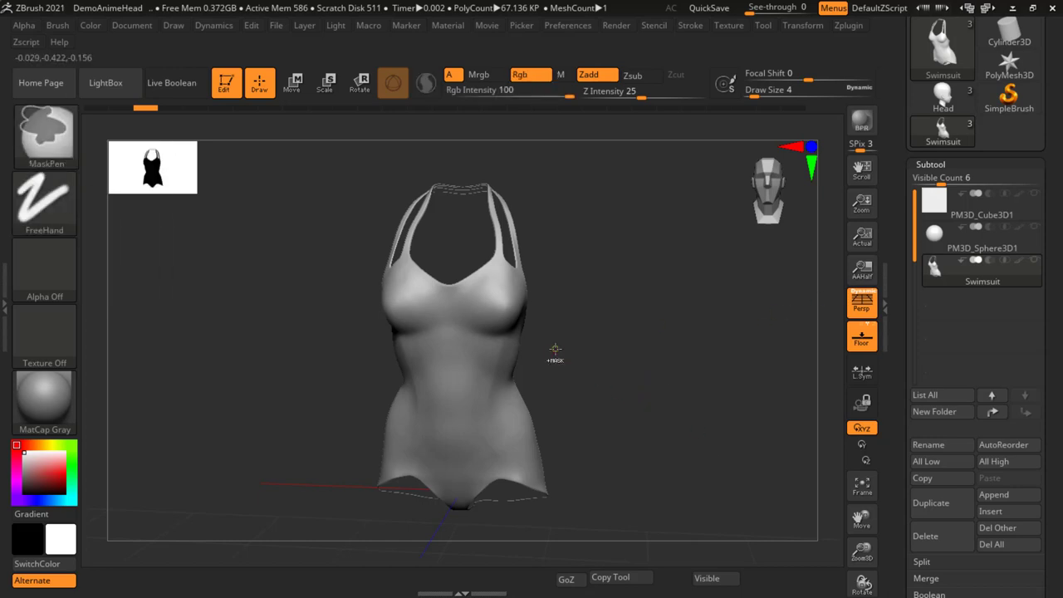
- Set the draw size to 23, sculpt a test crease across the abdomen and undo it
{"action": "right_click_drag", "start_coordinate": [553, 352], "coordinate": [584, 368], "text": "ctrl"}
{"action": "right_click_drag", "start_coordinate": [657, 363], "coordinate": [609, 365], "text": "ctrl"}
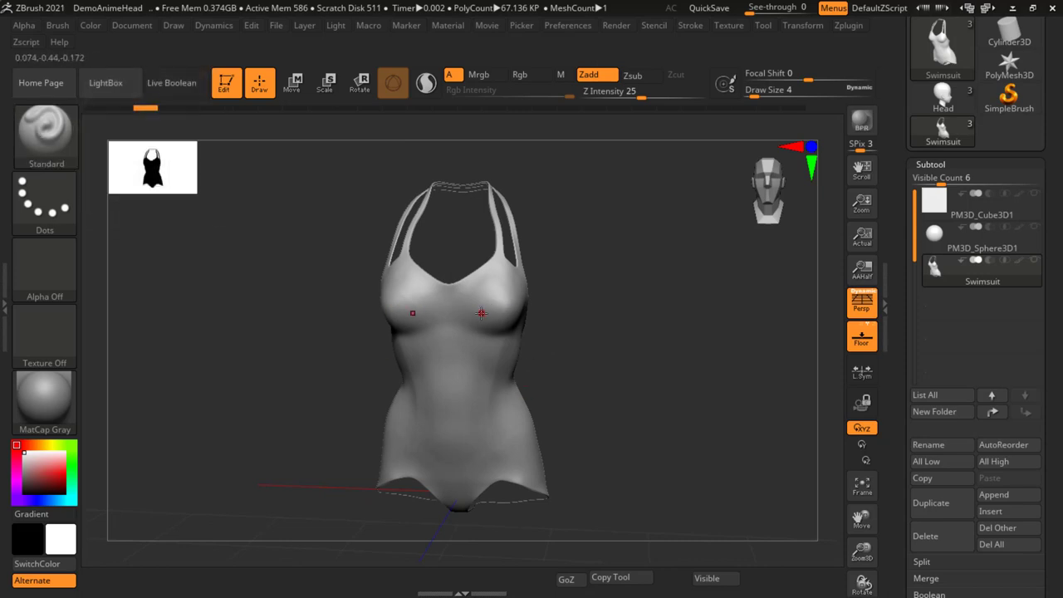
{"action": "key", "text": "s"}
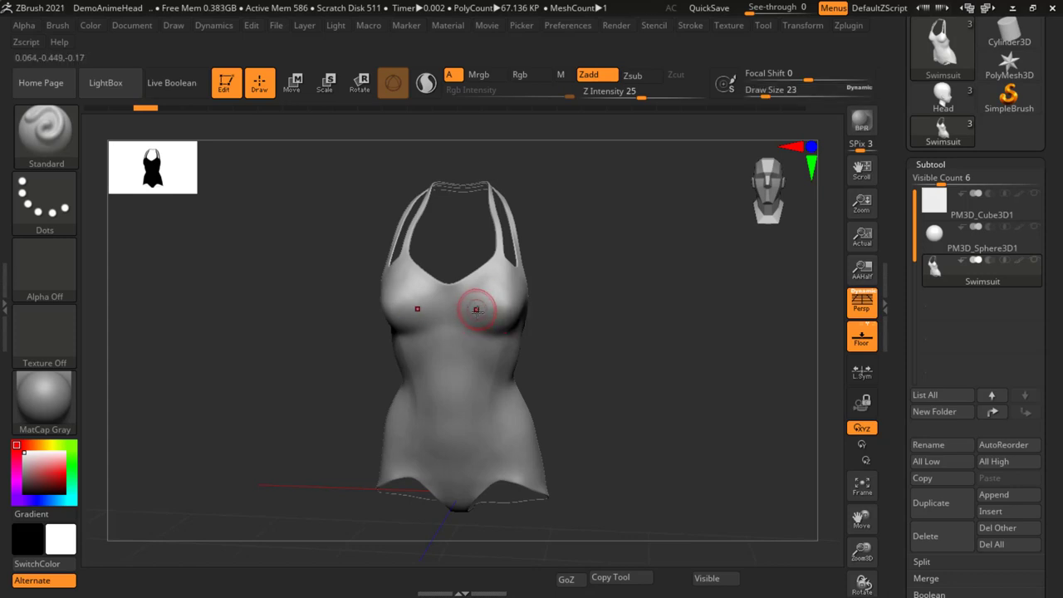
{"action": "mouse_move", "coordinate": [479, 353]}
{"action": "left_mouse_down"}
{"action": "mouse_move", "coordinate": [468, 398]}
{"action": "mouse_move", "coordinate": [480, 353]}
{"action": "mouse_move", "coordinate": [474, 380]}
{"action": "left_mouse_up"}
{"action": "key", "text": "ctrl+z"}
{"action": "key", "text": "ctrl+z"}
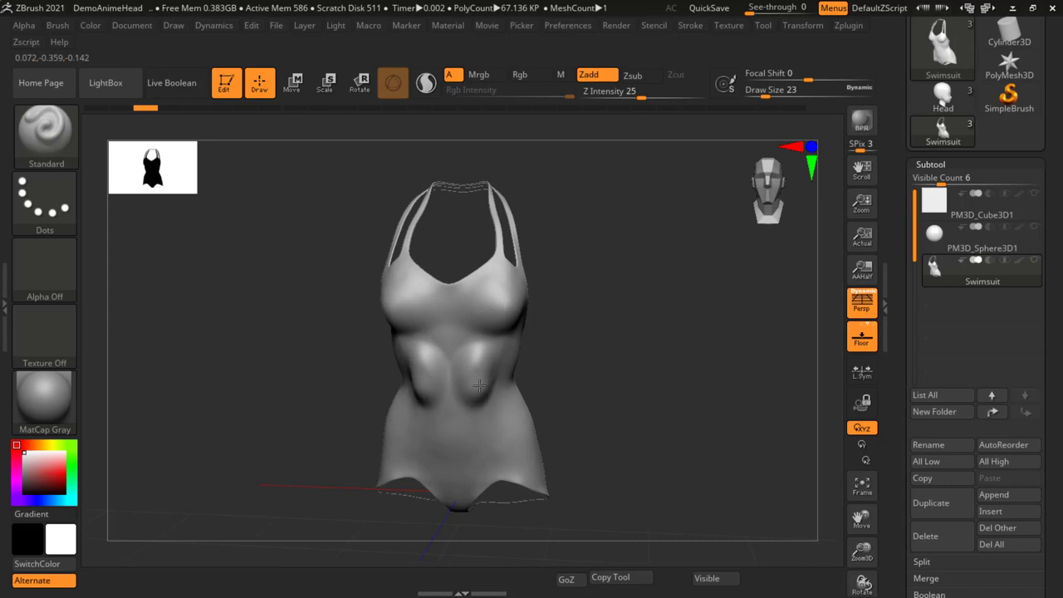
- Sculpt test dabs and wavy dents on the belly, dismiss the undo-history warnings, then undo the dents
{"action": "left_click", "coordinate": [480, 384]}
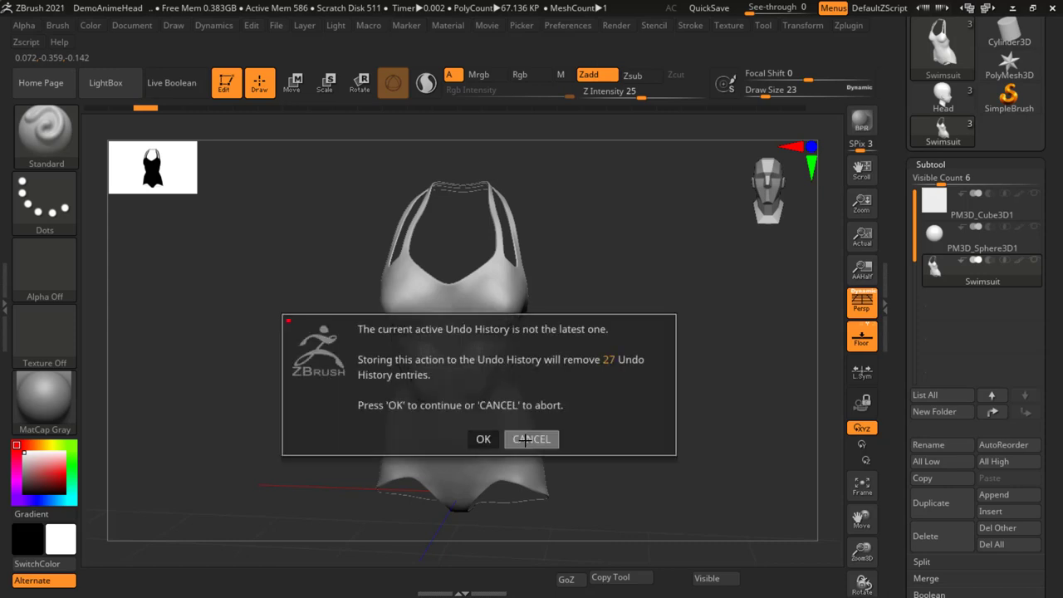
{"action": "left_click", "coordinate": [497, 439]}
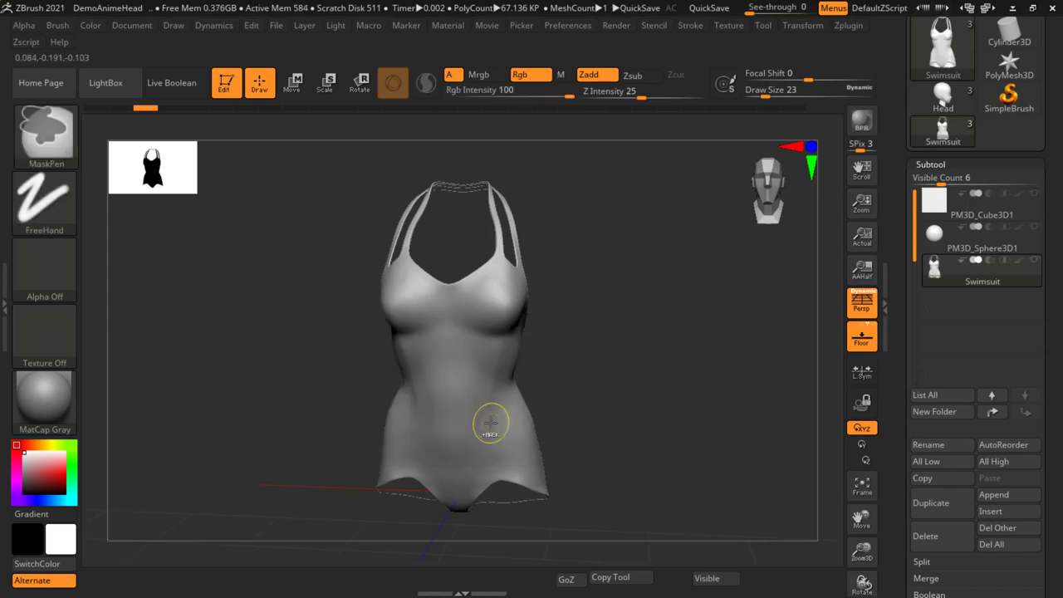
{"action": "key", "text": "ctrl"}
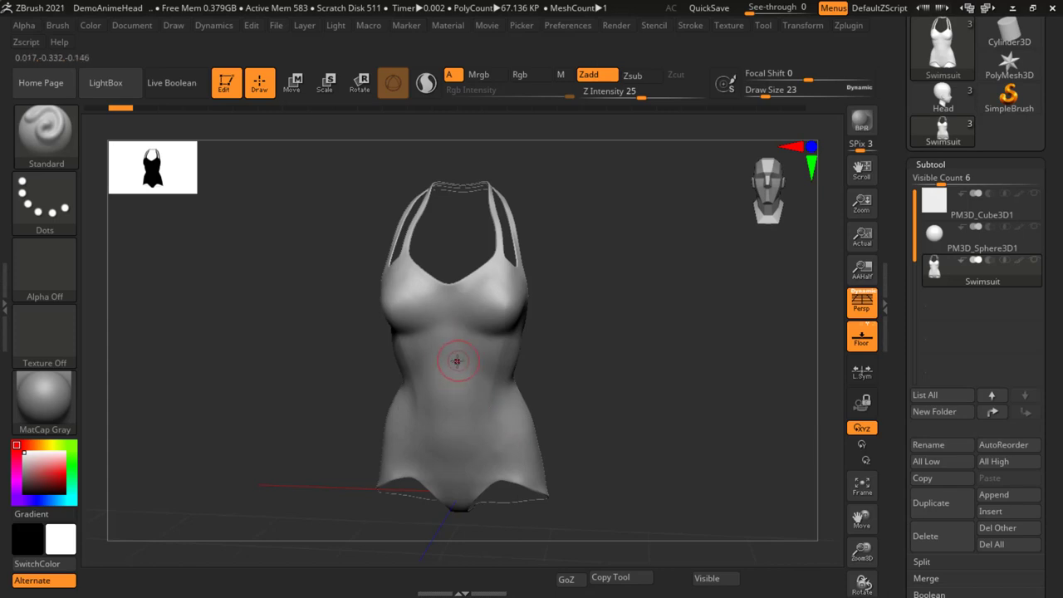
{"action": "left_click", "coordinate": [449, 397]}
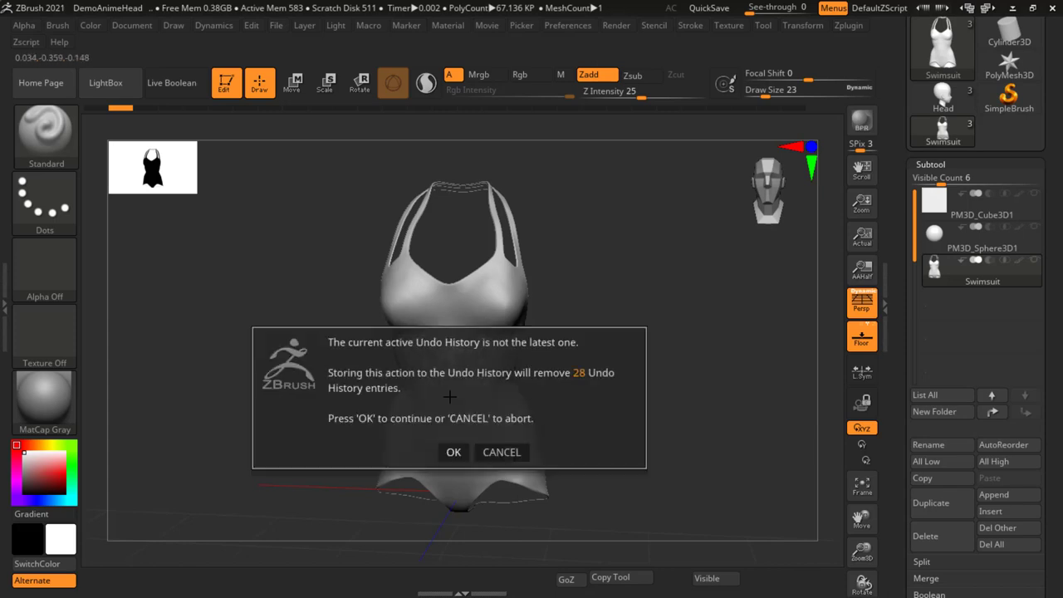
{"action": "left_click", "coordinate": [498, 452]}
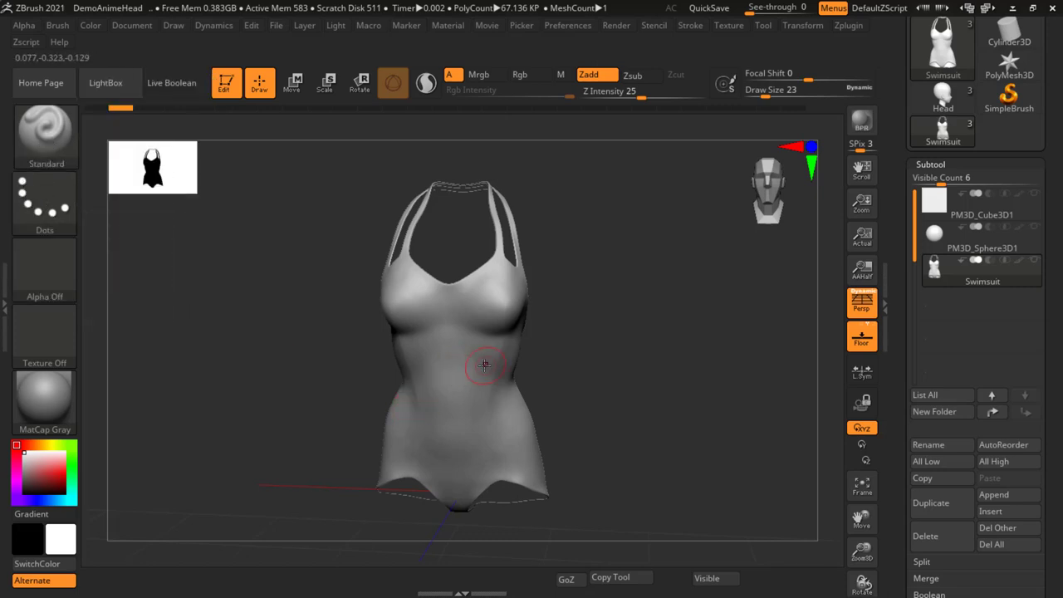
{"action": "left_click_drag", "start_coordinate": [460, 358], "coordinate": [490, 465]}
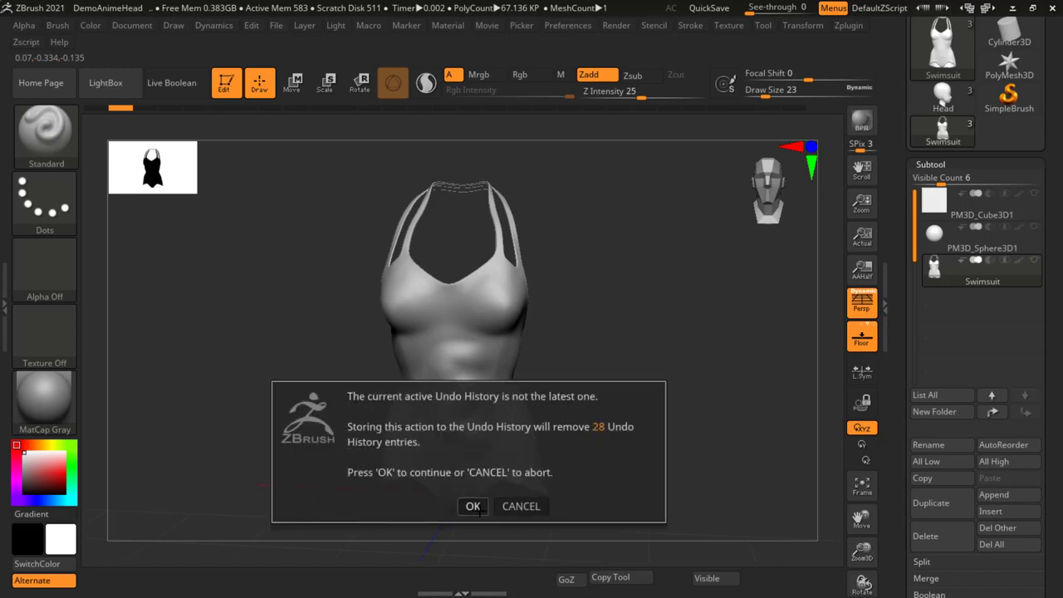
{"action": "left_click", "coordinate": [473, 507]}
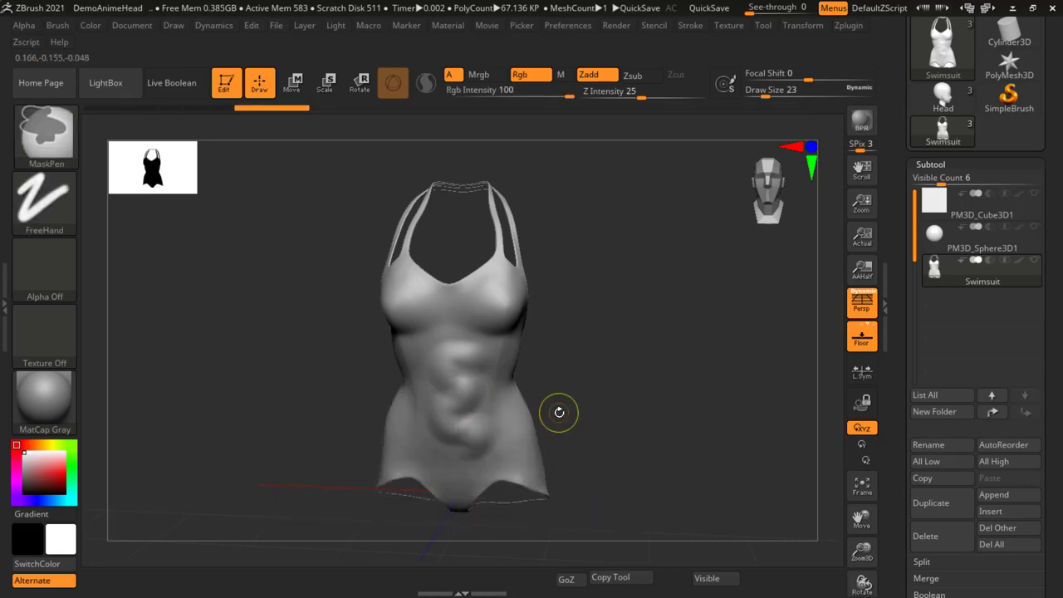
{"action": "key", "text": "ctrl+z"}
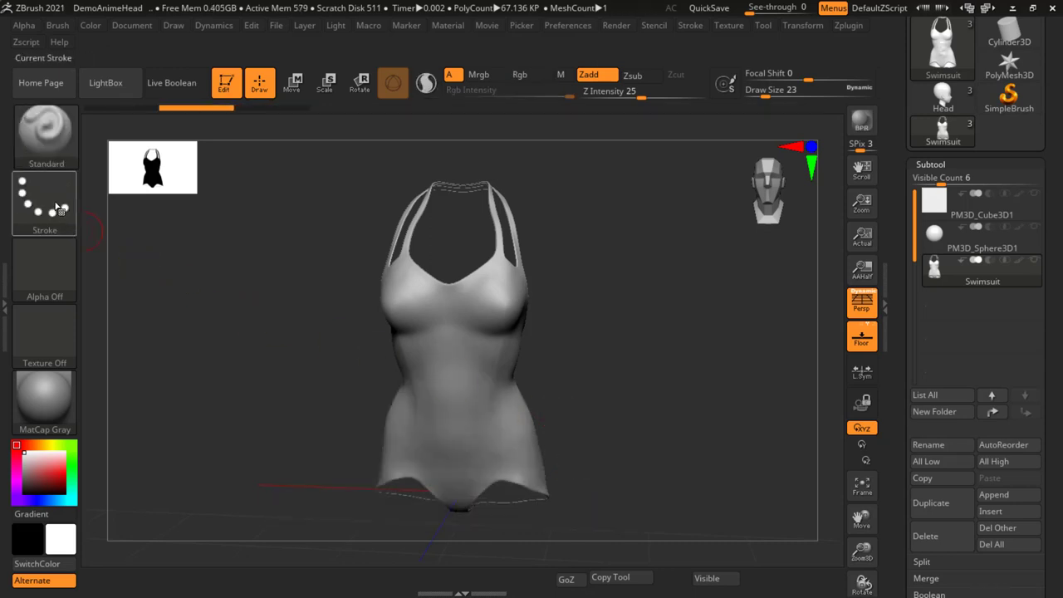
- Switch the stroke type from Dots to DragRect and bring up the alpha library
{"action": "left_click", "coordinate": [58, 206]}
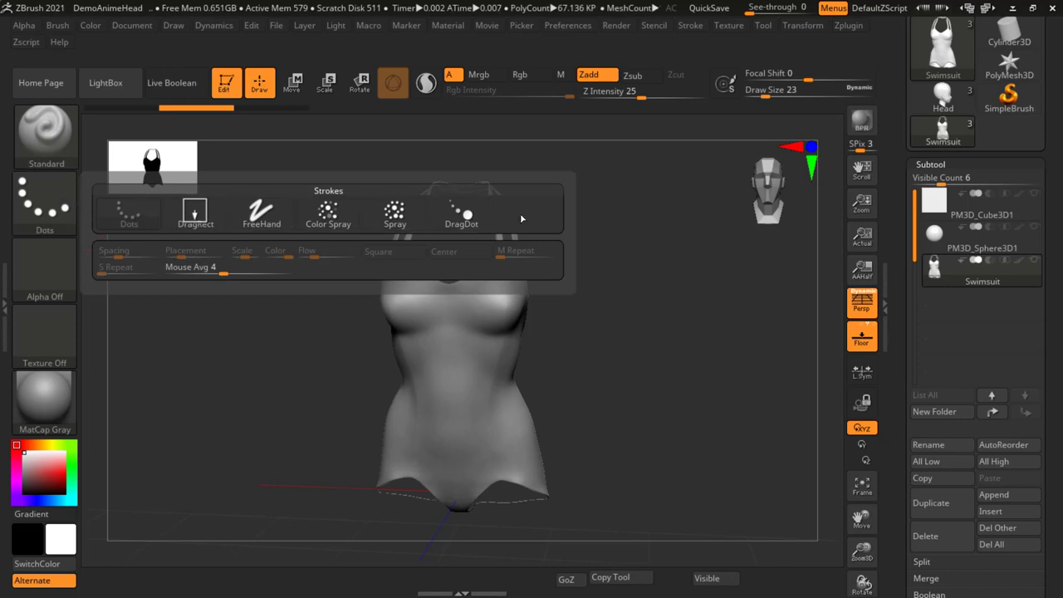
{"action": "left_click", "coordinate": [131, 223]}
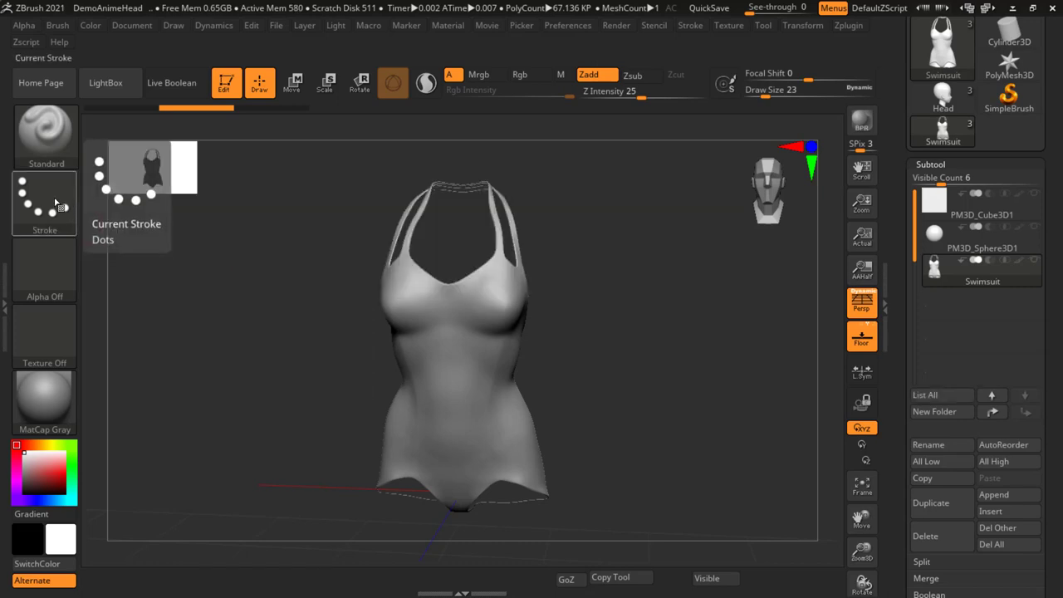
{"action": "left_click", "coordinate": [29, 207]}
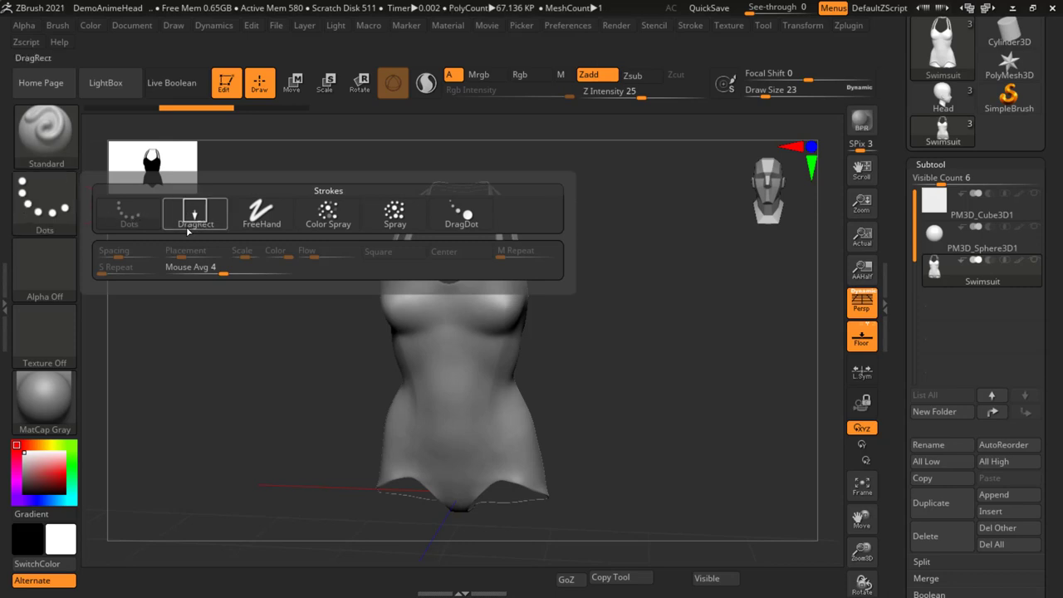
{"action": "mouse_move", "coordinate": [195, 215]}
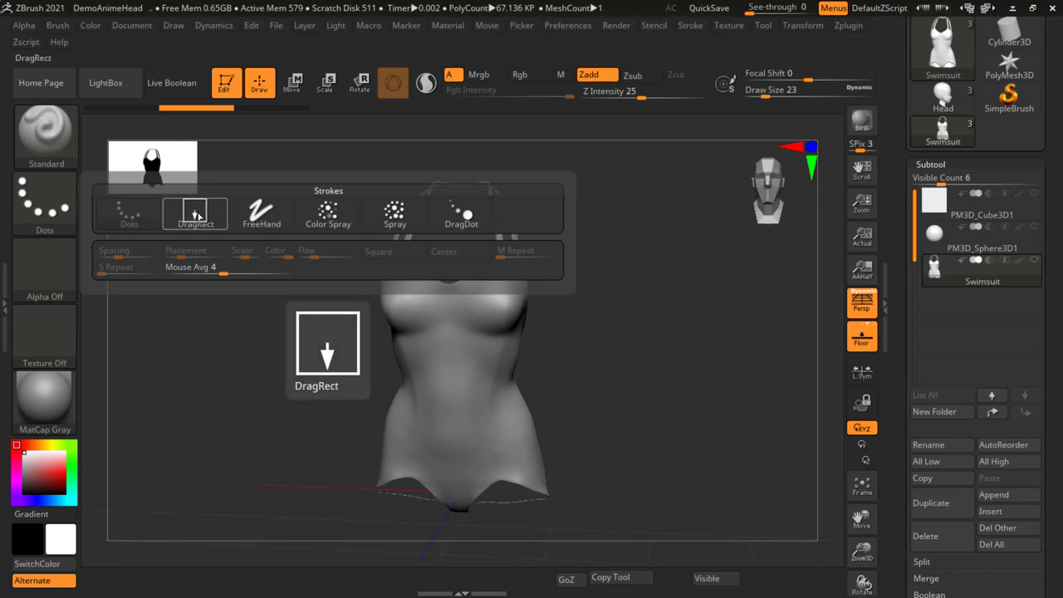
{"action": "left_click", "coordinate": [198, 217]}
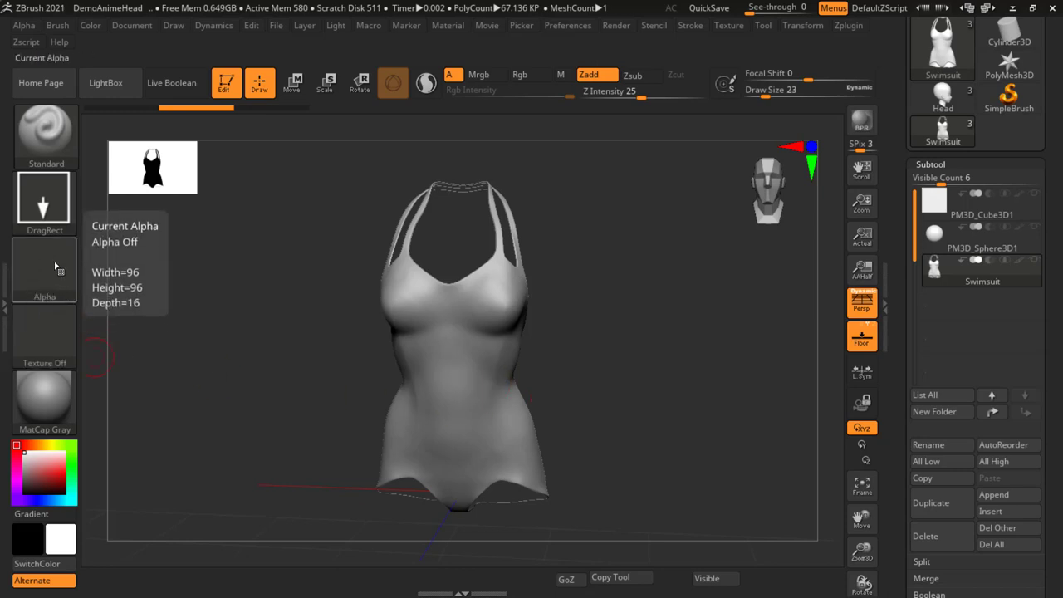
{"action": "left_click", "coordinate": [43, 199]}
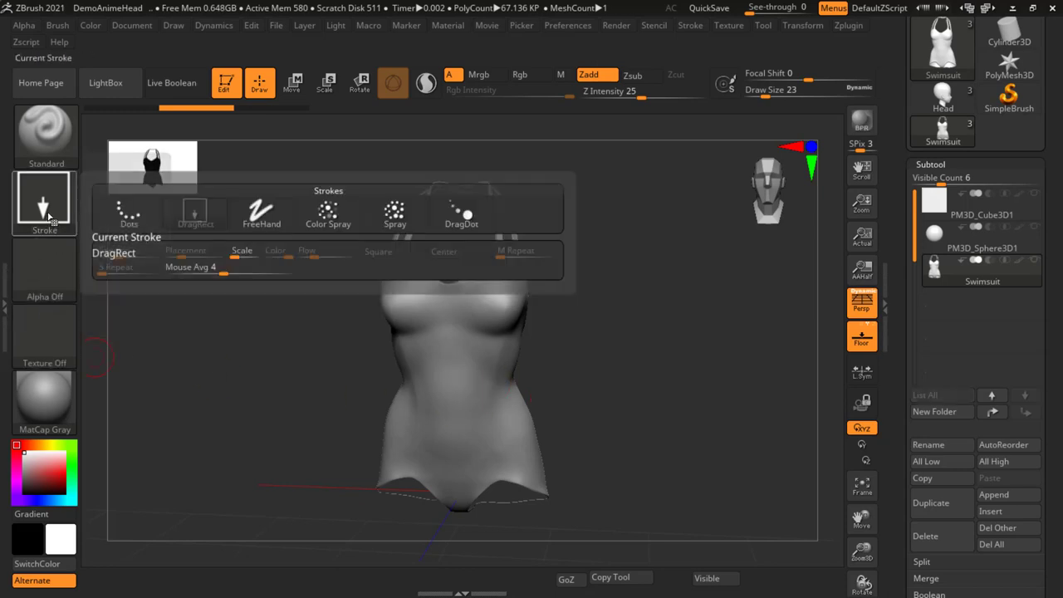
{"action": "left_click", "coordinate": [123, 211]}
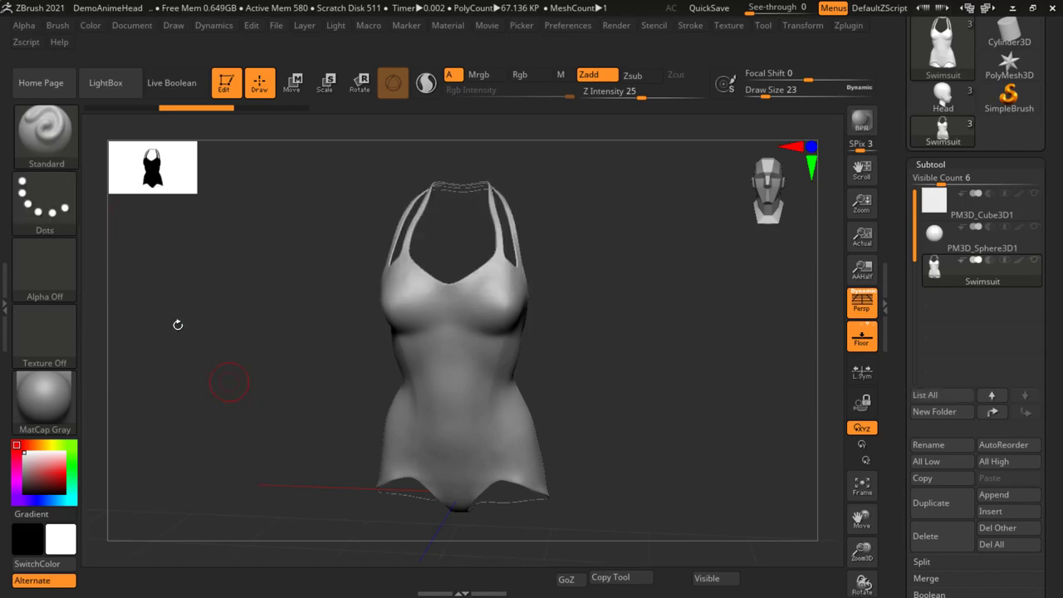
{"action": "left_click", "coordinate": [41, 208]}
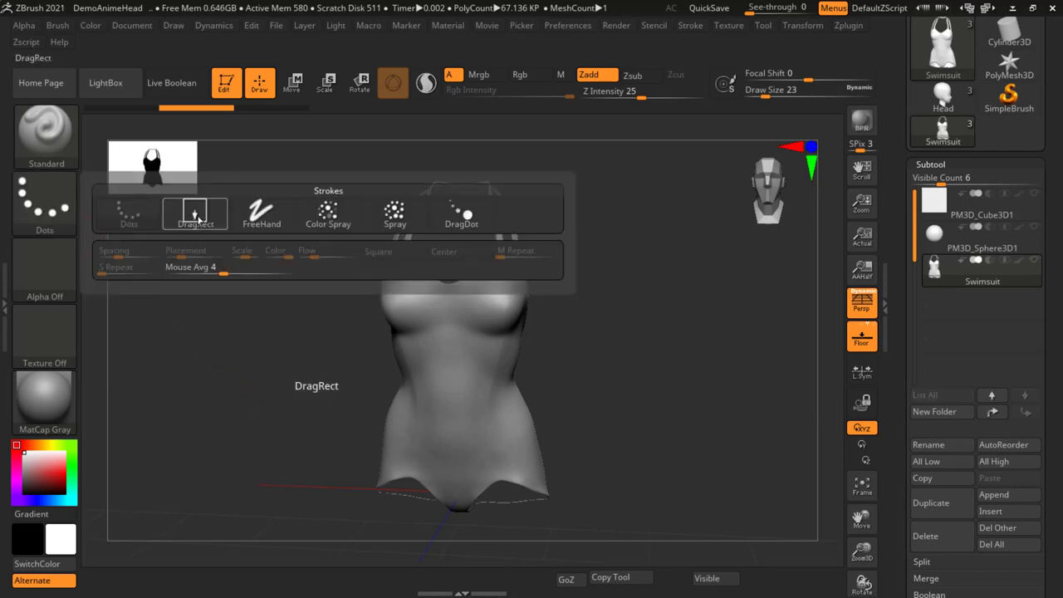
{"action": "left_click", "coordinate": [197, 219]}
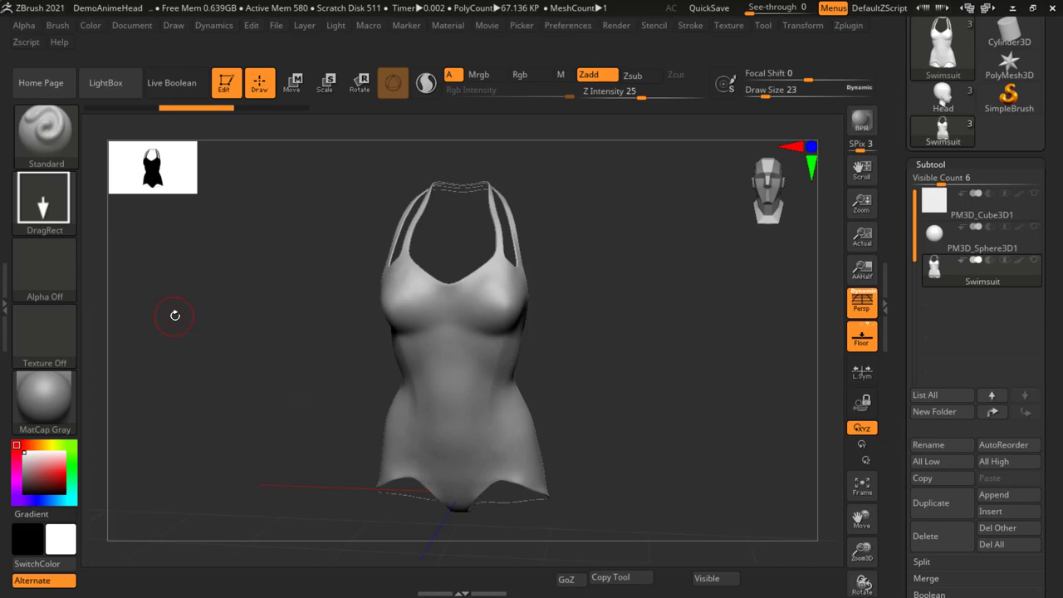
{"action": "left_click", "coordinate": [43, 273]}
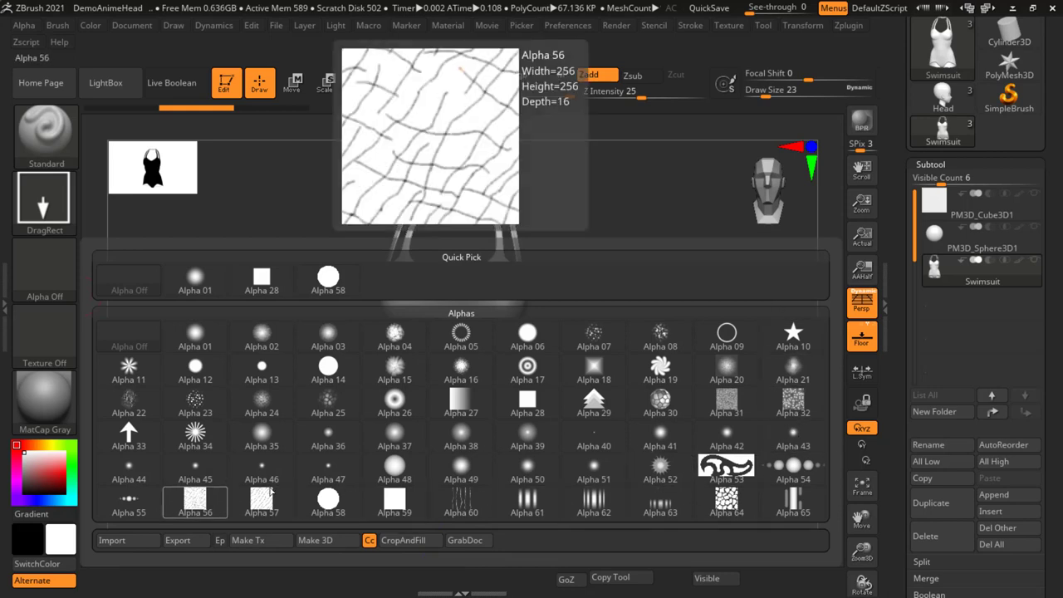
- Pick Alpha 54 and DragRect-stamp large round bumps down the front of the torso
{"action": "left_click", "coordinate": [795, 468]}
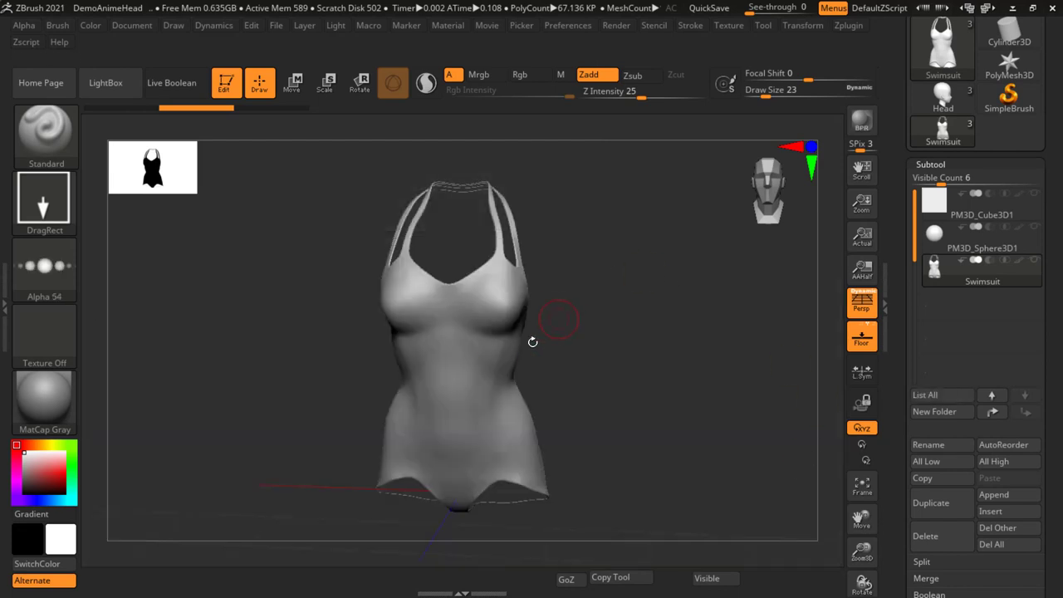
{"action": "left_click_drag", "start_coordinate": [581, 335], "coordinate": [577, 327]}
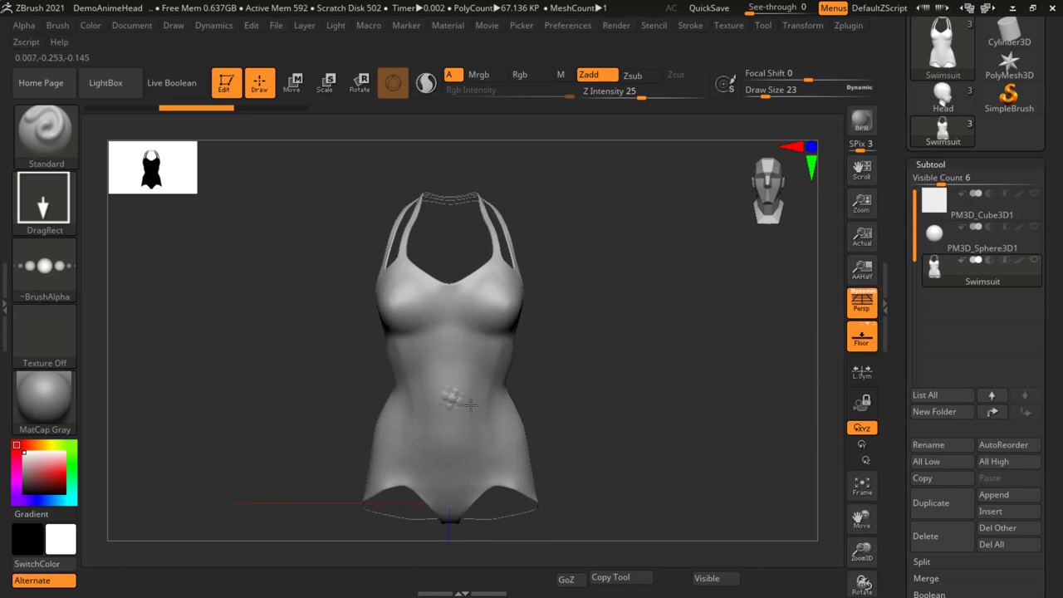
{"action": "left_click_drag", "start_coordinate": [501, 402], "coordinate": [454, 456]}
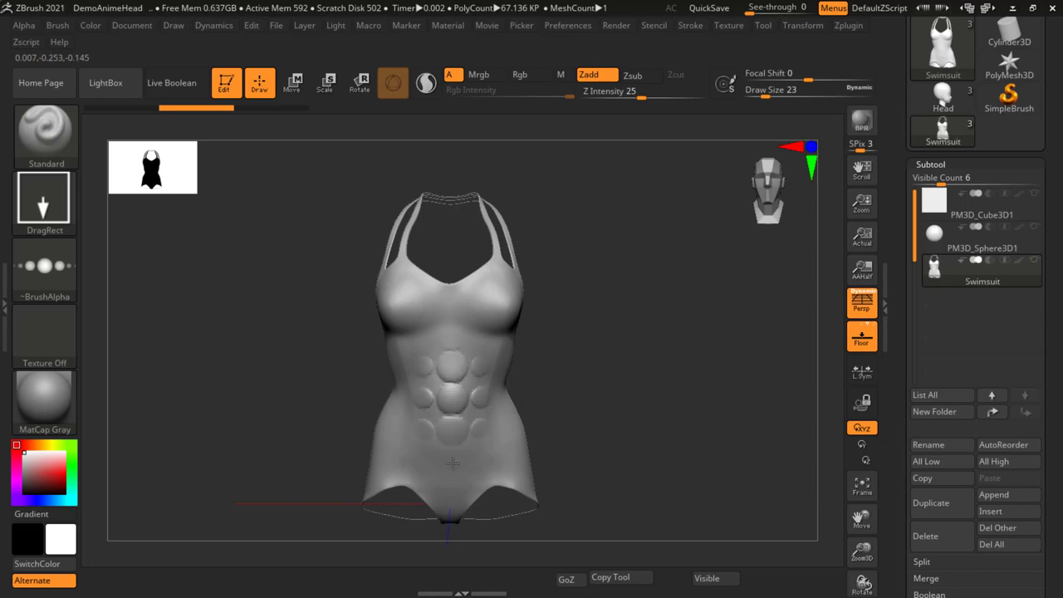
{"action": "mouse_move", "coordinate": [453, 463]}
{"action": "left_mouse_down"}
{"action": "mouse_move", "coordinate": [460, 334]}
{"action": "mouse_move", "coordinate": [509, 432]}
{"action": "mouse_move", "coordinate": [457, 428]}
{"action": "mouse_move", "coordinate": [451, 507]}
{"action": "left_mouse_up"}
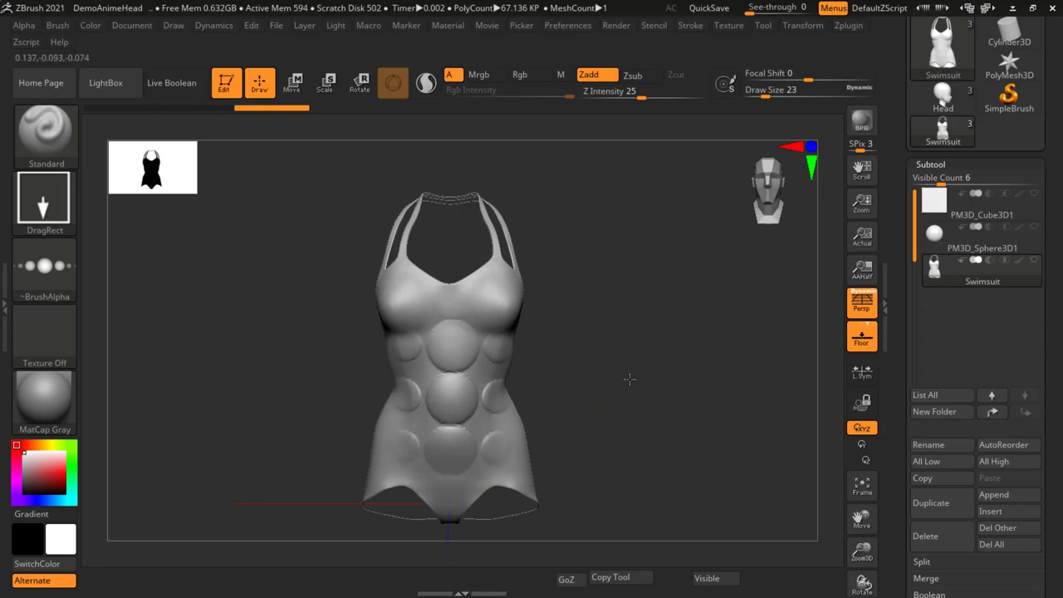
{"action": "mouse_move", "coordinate": [630, 379]}
{"action": "left_mouse_down"}
{"action": "mouse_move", "coordinate": [535, 387]}
{"action": "mouse_move", "coordinate": [650, 375]}
{"action": "mouse_move", "coordinate": [603, 368]}
{"action": "left_mouse_up"}
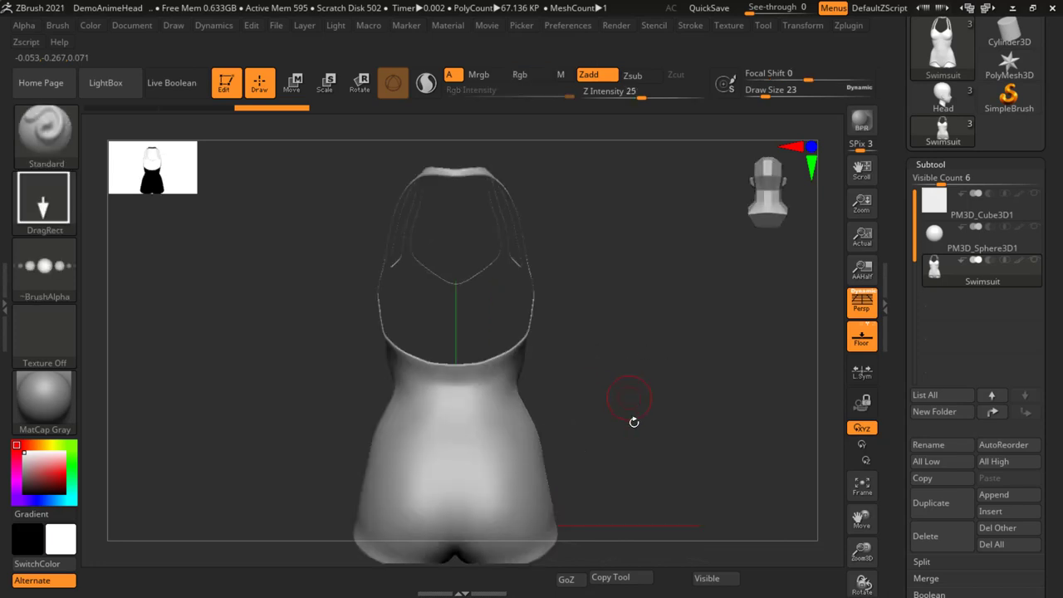
- From a back view, pick star-shaped Alpha 11 and DragRect-stamp a radial pinch on the lower back
{"action": "mouse_move", "coordinate": [634, 422]}
{"action": "left_mouse_down"}
{"action": "mouse_move", "coordinate": [689, 356]}
{"action": "mouse_move", "coordinate": [680, 360]}
{"action": "left_mouse_up"}
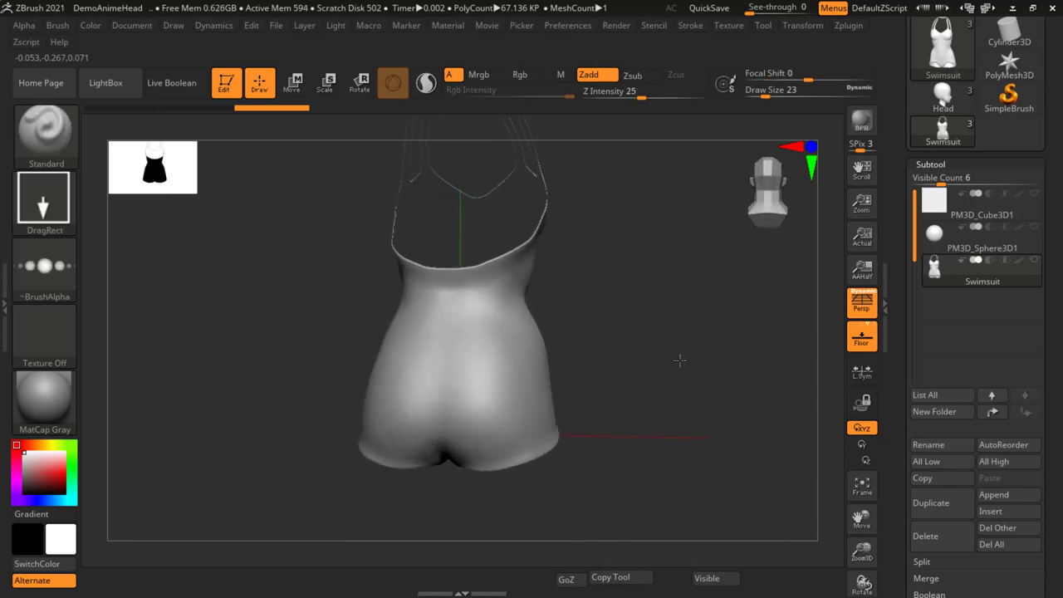
{"action": "mouse_move", "coordinate": [659, 325]}
{"action": "left_mouse_down", "text": "shift"}
{"action": "mouse_move", "coordinate": [656, 291]}
{"action": "mouse_move", "coordinate": [608, 354]}
{"action": "left_mouse_up", "text": "shift"}
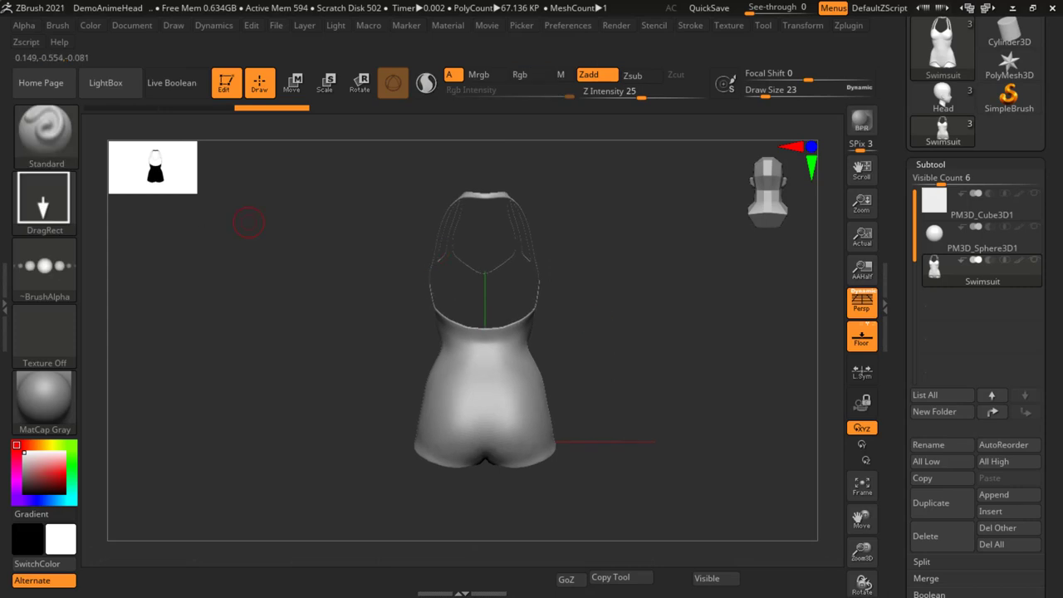
{"action": "left_click", "coordinate": [51, 265]}
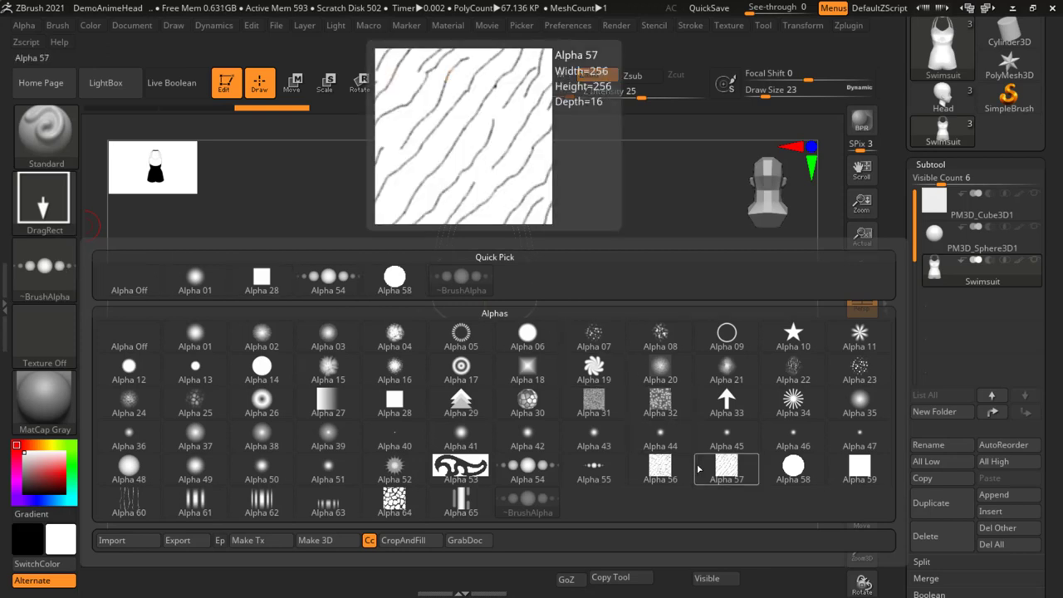
{"action": "left_click", "coordinate": [846, 341]}
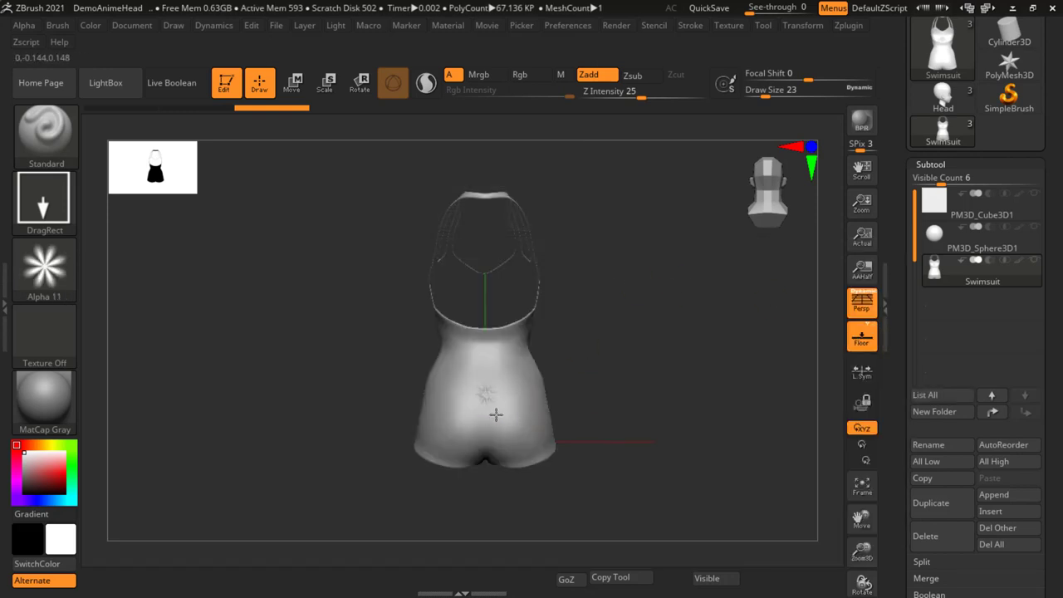
{"action": "left_click_drag", "start_coordinate": [495, 415], "coordinate": [500, 460]}
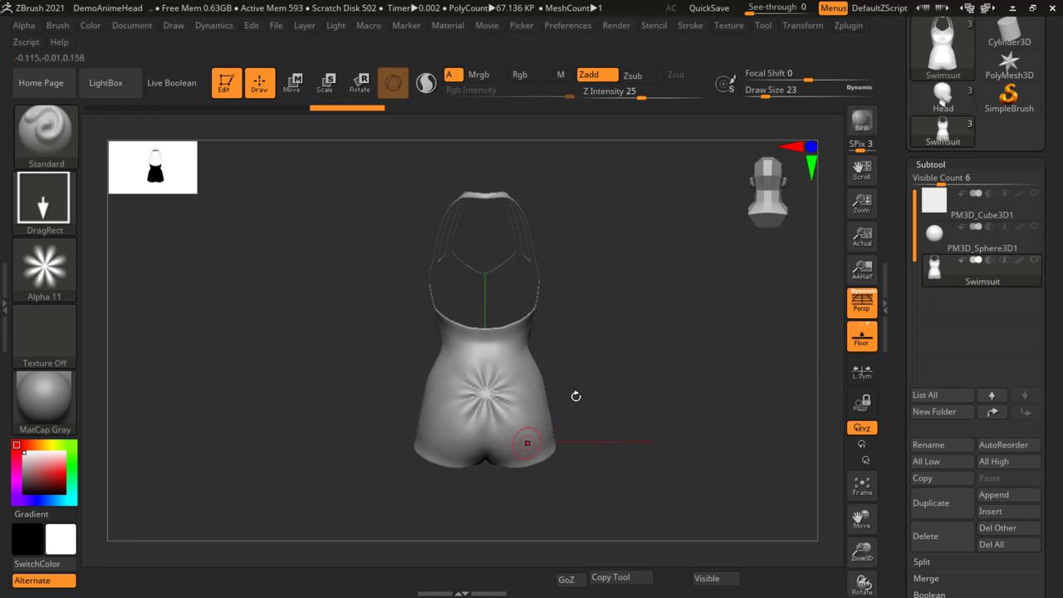
{"action": "mouse_move", "coordinate": [570, 441]}
{"action": "left_mouse_down"}
{"action": "mouse_move", "coordinate": [593, 380]}
{"action": "mouse_move", "coordinate": [673, 382]}
{"action": "mouse_move", "coordinate": [636, 316]}
{"action": "mouse_move", "coordinate": [688, 340]}
{"action": "mouse_move", "coordinate": [582, 295]}
{"action": "left_mouse_up"}
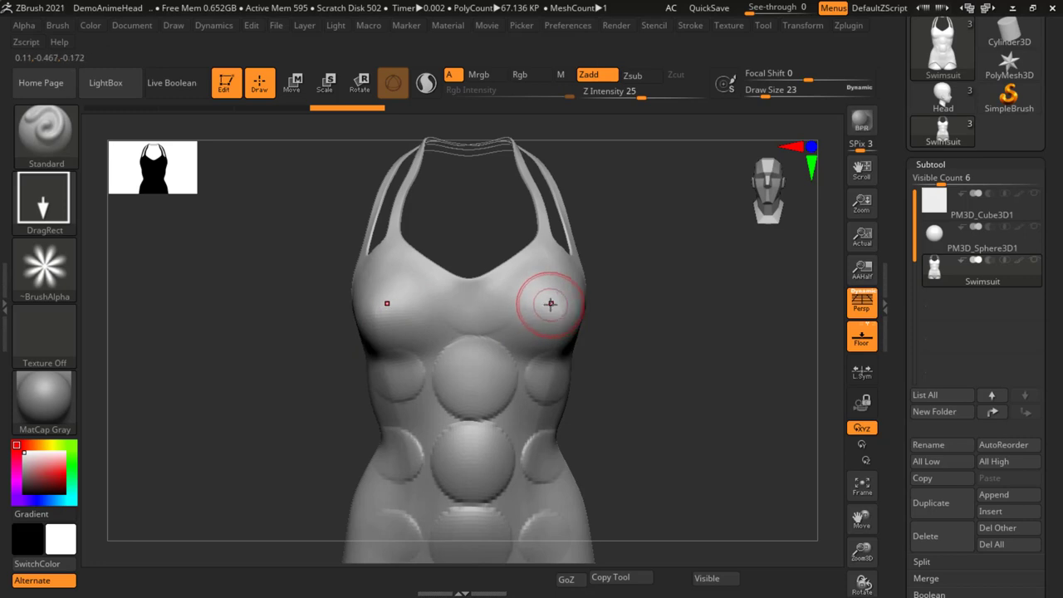
- Reduce the draw size to 12 for Alpha 11 star stamps on both chest areas, then show the alpha library
{"action": "key", "text": "s"}
{"action": "type", "text": "12"}
{"action": "key", "text": "Return"}
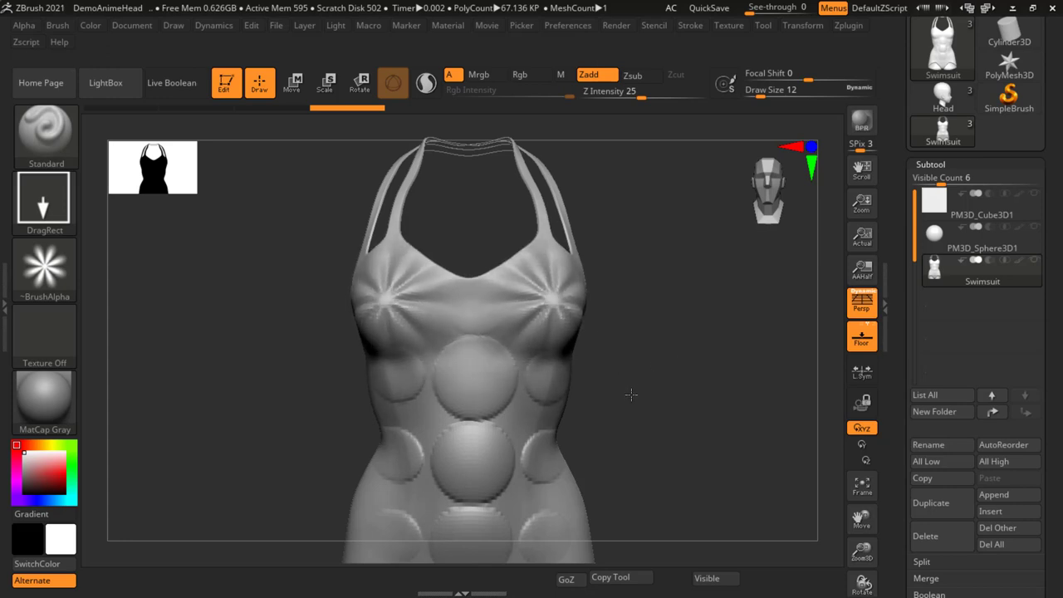
{"action": "mouse_move", "coordinate": [748, 404]}
{"action": "left_mouse_down"}
{"action": "mouse_move", "coordinate": [689, 405]}
{"action": "mouse_move", "coordinate": [728, 368]}
{"action": "left_mouse_up"}
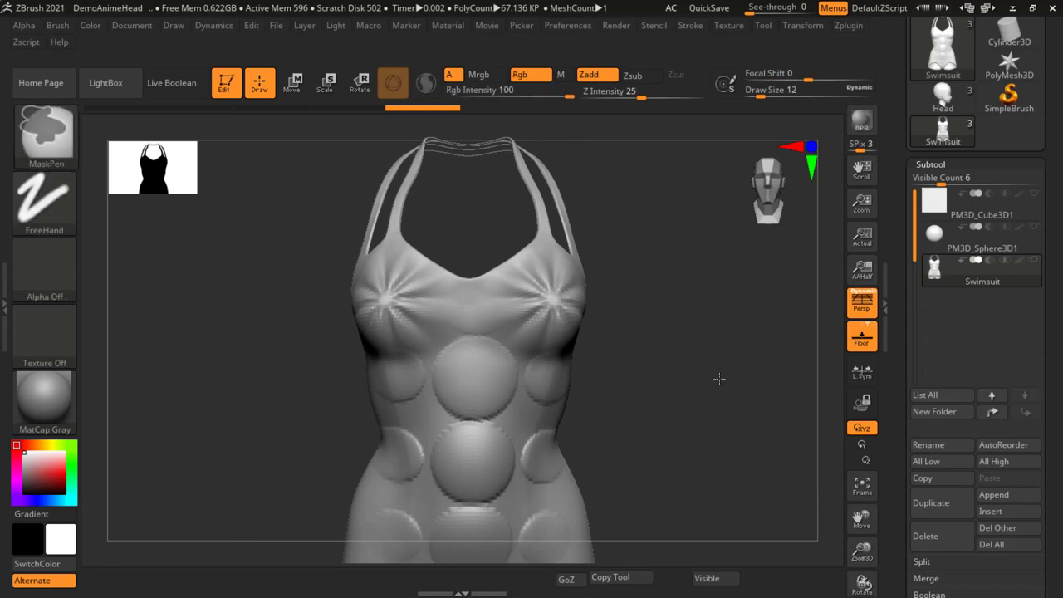
{"action": "right_click_drag", "start_coordinate": [719, 375], "coordinate": [690, 392], "text": "ctrl"}
{"action": "key", "text": "space"}
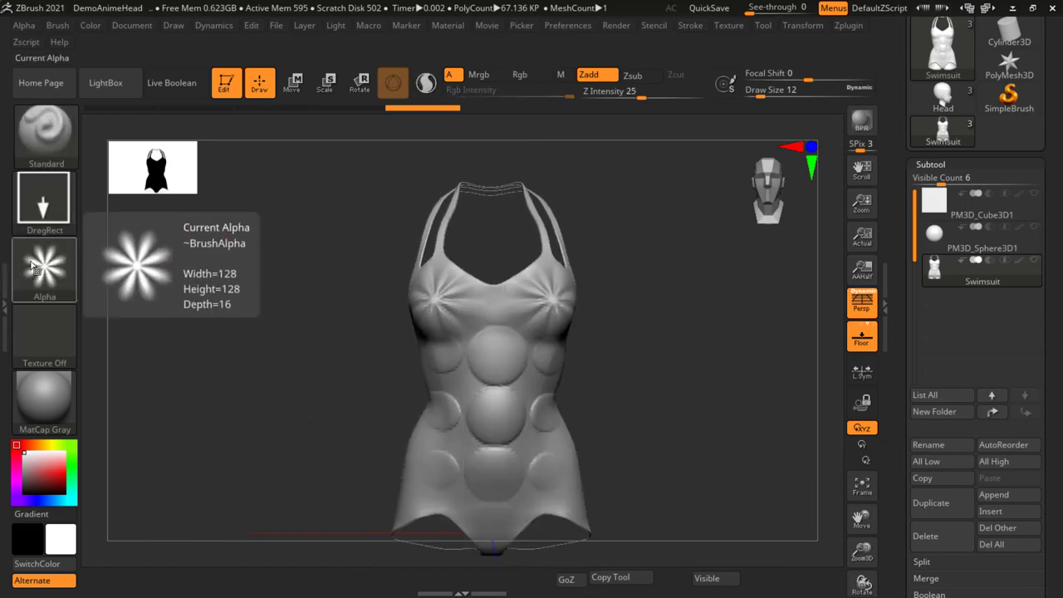
{"action": "left_click", "coordinate": [39, 274]}
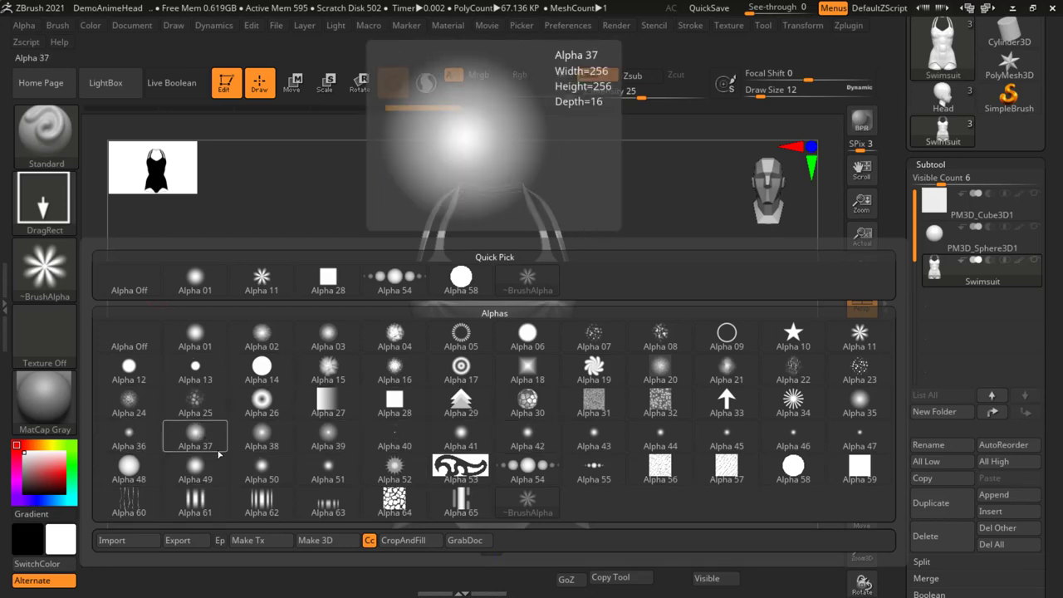
- Pick cellular Alpha 25 and stamp it onto the waist-side, upper side and three central front spheres
{"action": "left_click", "coordinate": [202, 405]}
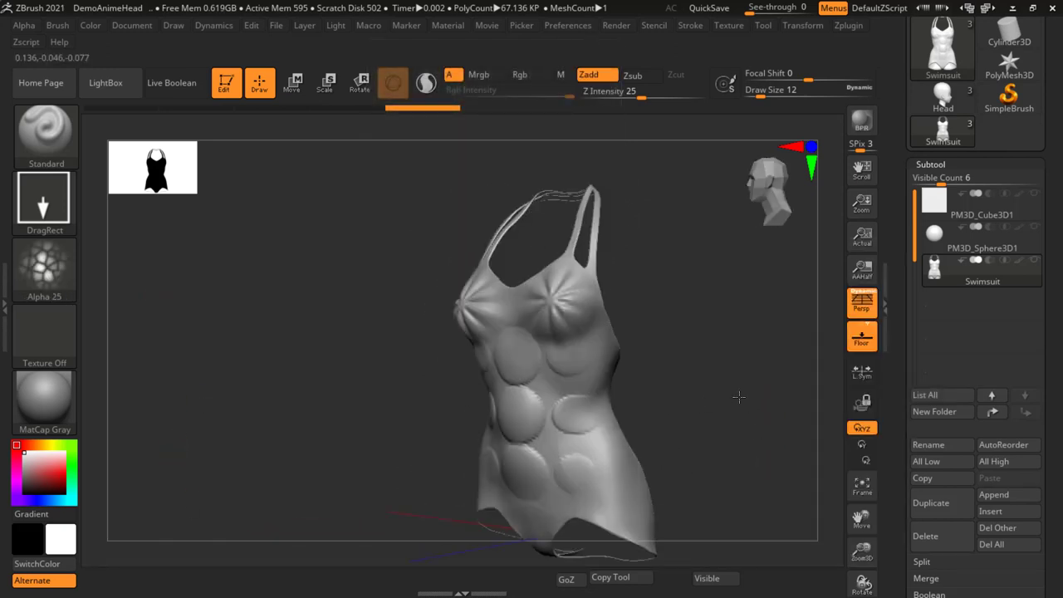
{"action": "mouse_move", "coordinate": [763, 402]}
{"action": "left_mouse_down"}
{"action": "mouse_move", "coordinate": [669, 396]}
{"action": "mouse_move", "coordinate": [668, 379]}
{"action": "mouse_move", "coordinate": [641, 415]}
{"action": "mouse_move", "coordinate": [674, 446]}
{"action": "mouse_move", "coordinate": [693, 438]}
{"action": "mouse_move", "coordinate": [669, 349]}
{"action": "left_mouse_up"}
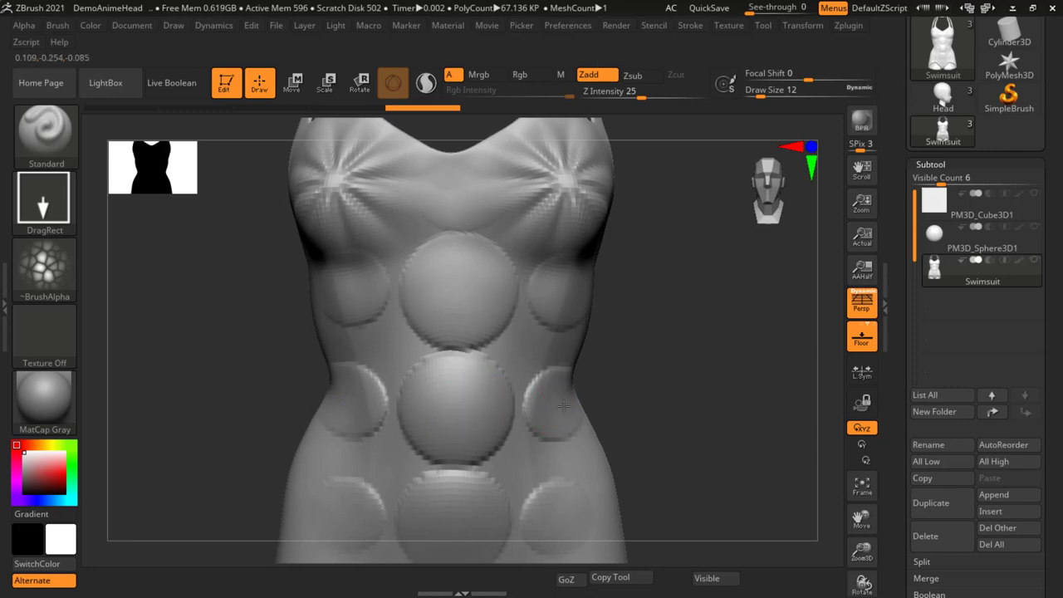
{"action": "mouse_move", "coordinate": [584, 426]}
{"action": "left_mouse_down"}
{"action": "mouse_move", "coordinate": [558, 399]}
{"action": "mouse_move", "coordinate": [572, 350]}
{"action": "left_mouse_up"}
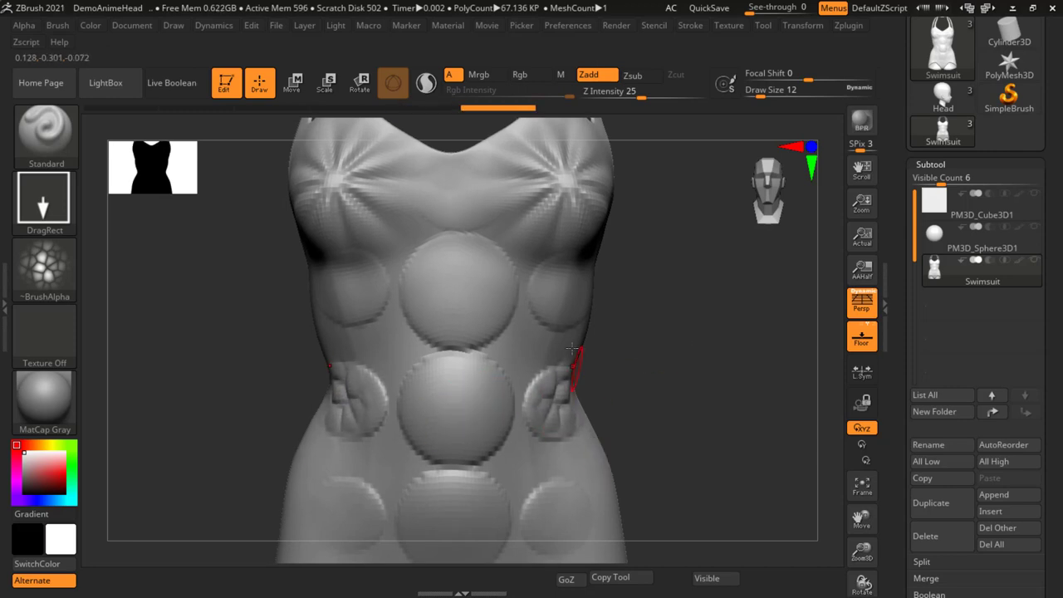
{"action": "left_click_drag", "start_coordinate": [571, 301], "coordinate": [561, 272]}
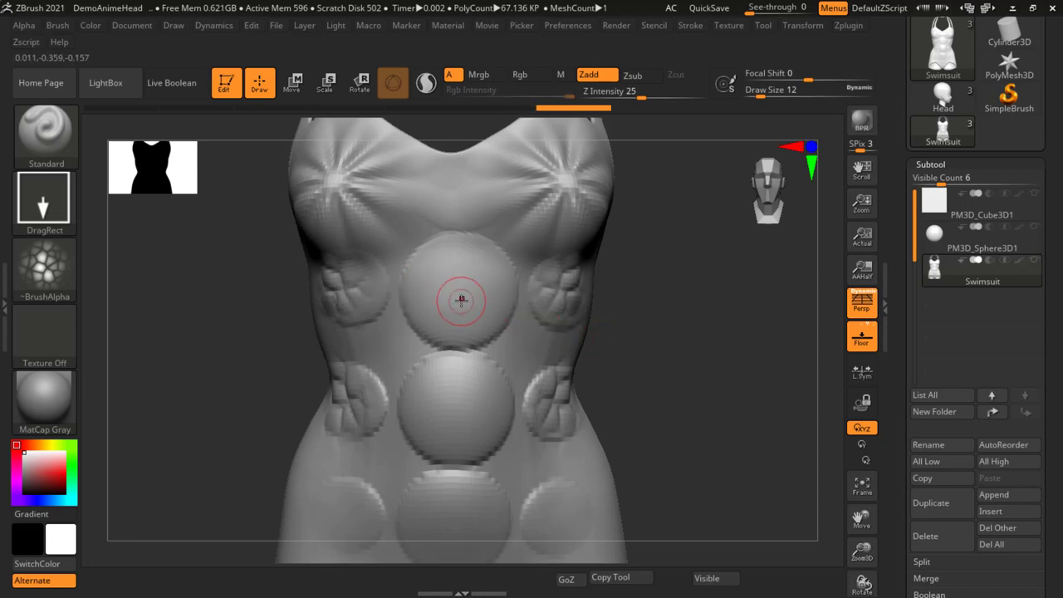
{"action": "mouse_move", "coordinate": [460, 299]}
{"action": "left_mouse_down"}
{"action": "mouse_move", "coordinate": [455, 274]}
{"action": "mouse_move", "coordinate": [477, 274]}
{"action": "mouse_move", "coordinate": [480, 295]}
{"action": "left_mouse_up"}
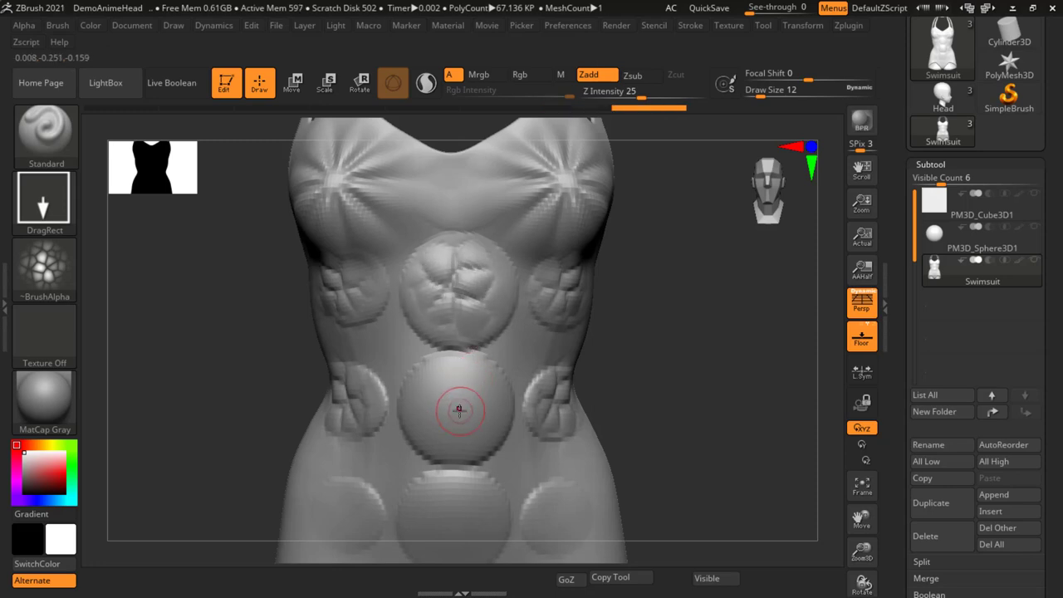
{"action": "mouse_move", "coordinate": [463, 427]}
{"action": "left_mouse_down"}
{"action": "mouse_move", "coordinate": [440, 382]}
{"action": "mouse_move", "coordinate": [481, 420]}
{"action": "left_mouse_up"}
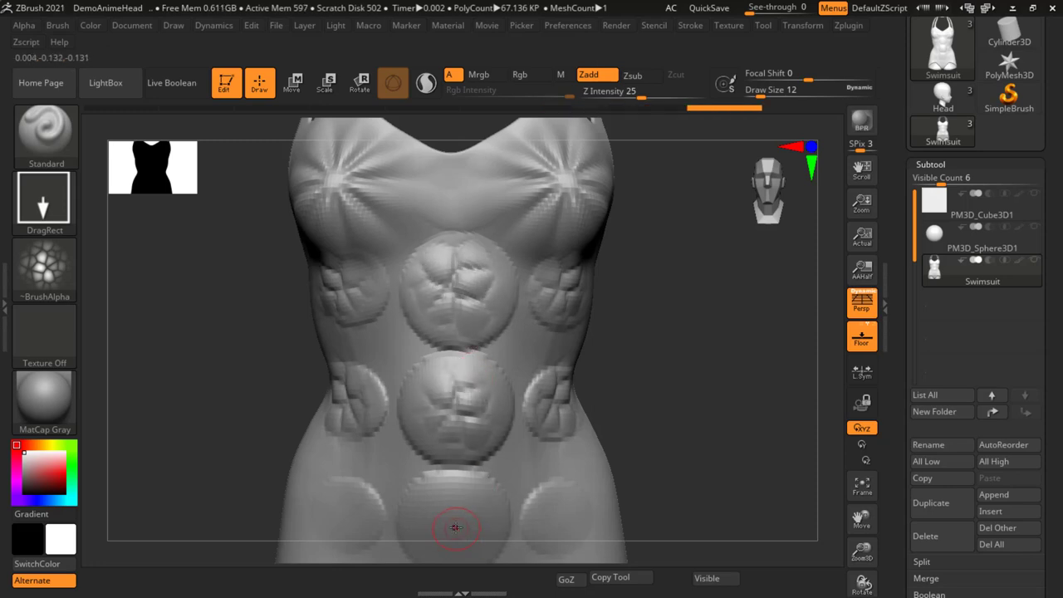
{"action": "mouse_move", "coordinate": [454, 529]}
{"action": "left_mouse_down"}
{"action": "mouse_move", "coordinate": [449, 494]}
{"action": "mouse_move", "coordinate": [478, 498]}
{"action": "left_mouse_up"}
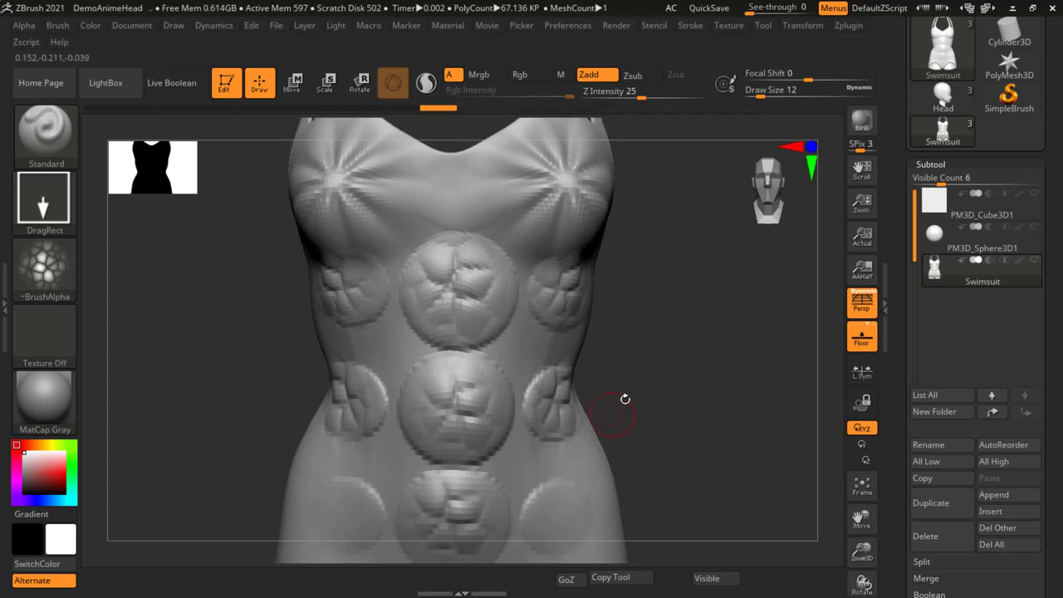
- Frame the whole swimsuit and orbit through three-quarter and back views to review the stamps
{"action": "key", "text": "ctrl"}
{"action": "key", "text": "f"}
{"action": "mouse_move", "coordinate": [616, 387]}
{"action": "left_mouse_down"}
{"action": "mouse_move", "coordinate": [633, 282]}
{"action": "mouse_move", "coordinate": [654, 290]}
{"action": "mouse_move", "coordinate": [564, 307]}
{"action": "mouse_move", "coordinate": [581, 332]}
{"action": "left_mouse_up"}
{"action": "mouse_move", "coordinate": [643, 382]}
{"action": "right_mouse_down", "text": "ctrl"}
{"action": "mouse_move", "coordinate": [607, 334]}
{"action": "mouse_move", "coordinate": [633, 358]}
{"action": "mouse_move", "coordinate": [598, 446]}
{"action": "right_mouse_up", "text": "ctrl"}
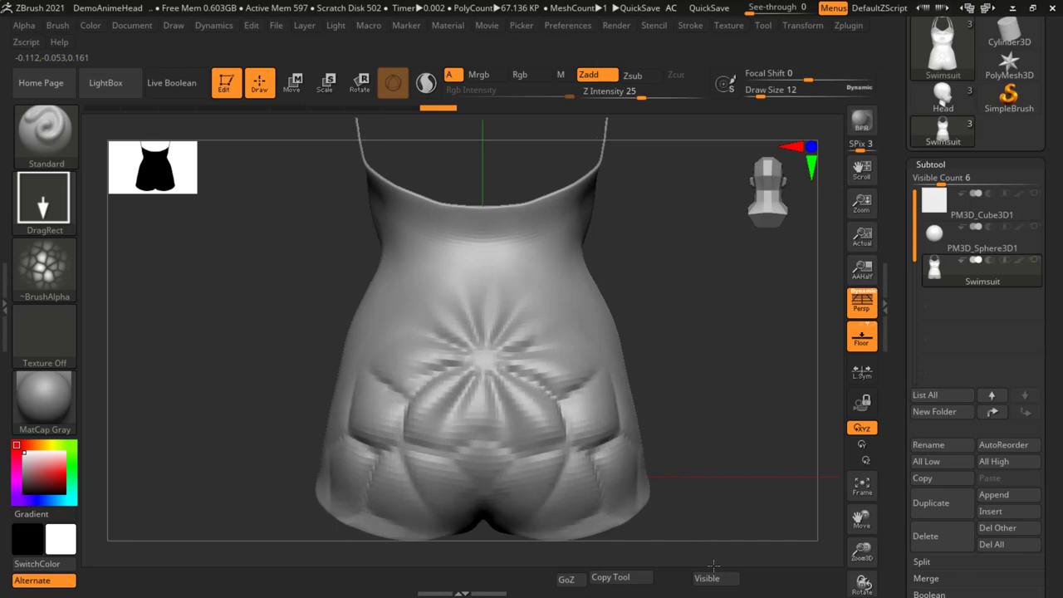
{"action": "mouse_move", "coordinate": [724, 403]}
{"action": "left_mouse_down"}
{"action": "mouse_move", "coordinate": [666, 346]}
{"action": "mouse_move", "coordinate": [742, 344]}
{"action": "mouse_move", "coordinate": [705, 339]}
{"action": "left_mouse_up"}
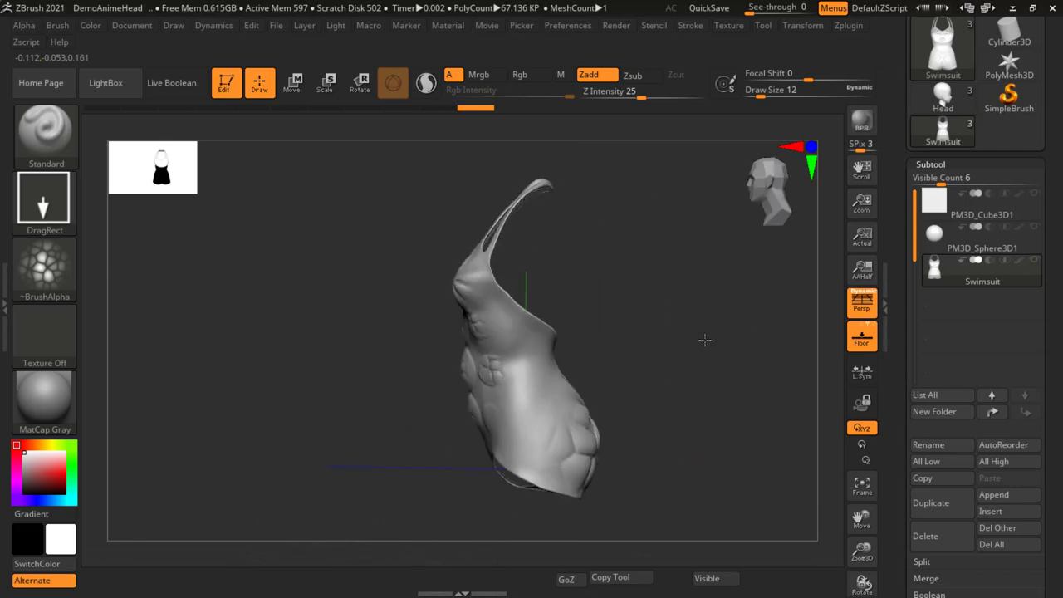
- Stamp crack-pattern Alpha 22 on the torso side, then redo it faintly at Z Intensity 9
{"action": "left_click", "coordinate": [45, 268]}
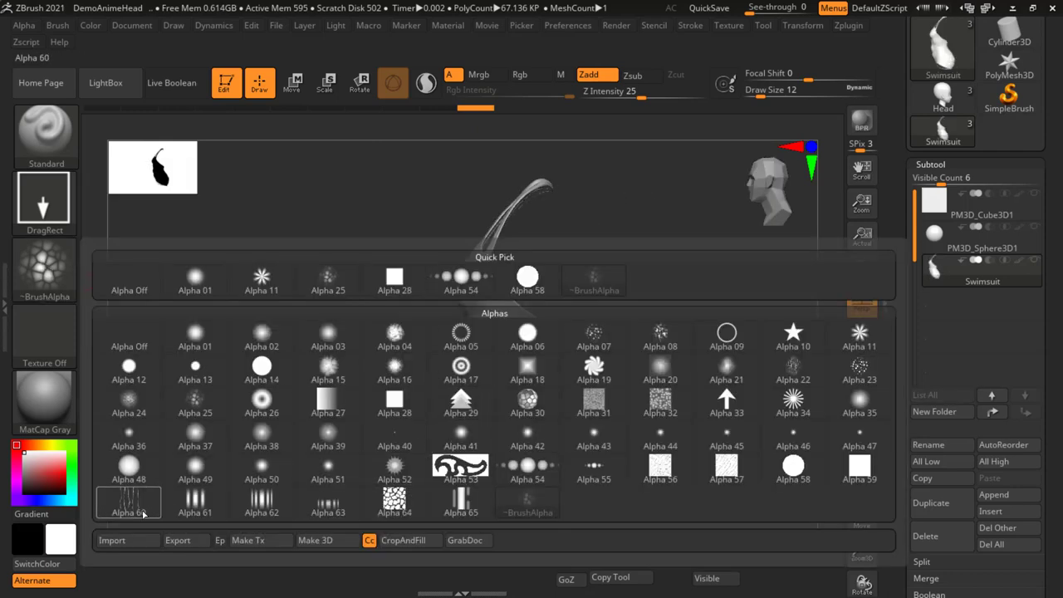
{"action": "mouse_move", "coordinate": [794, 368]}
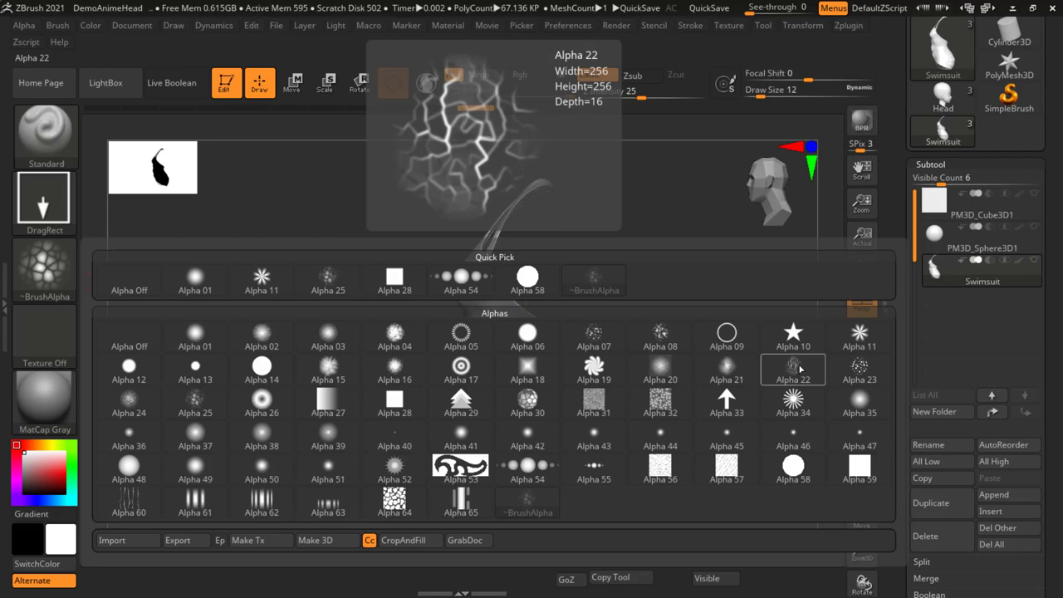
{"action": "left_click", "coordinate": [793, 368]}
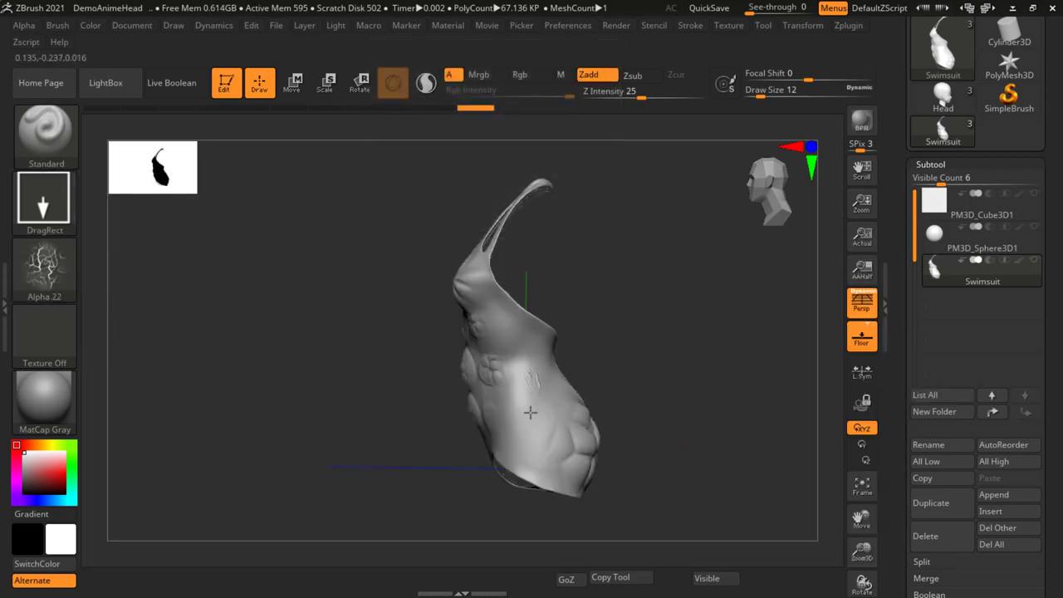
{"action": "left_click_drag", "start_coordinate": [530, 412], "coordinate": [531, 443]}
{"action": "left_click_drag", "start_coordinate": [630, 370], "coordinate": [695, 418], "text": "alt"}
{"action": "mouse_move", "coordinate": [690, 373]}
{"action": "left_mouse_down"}
{"action": "mouse_move", "coordinate": [612, 269]}
{"action": "mouse_move", "coordinate": [622, 308]}
{"action": "mouse_move", "coordinate": [484, 322]}
{"action": "left_mouse_up"}
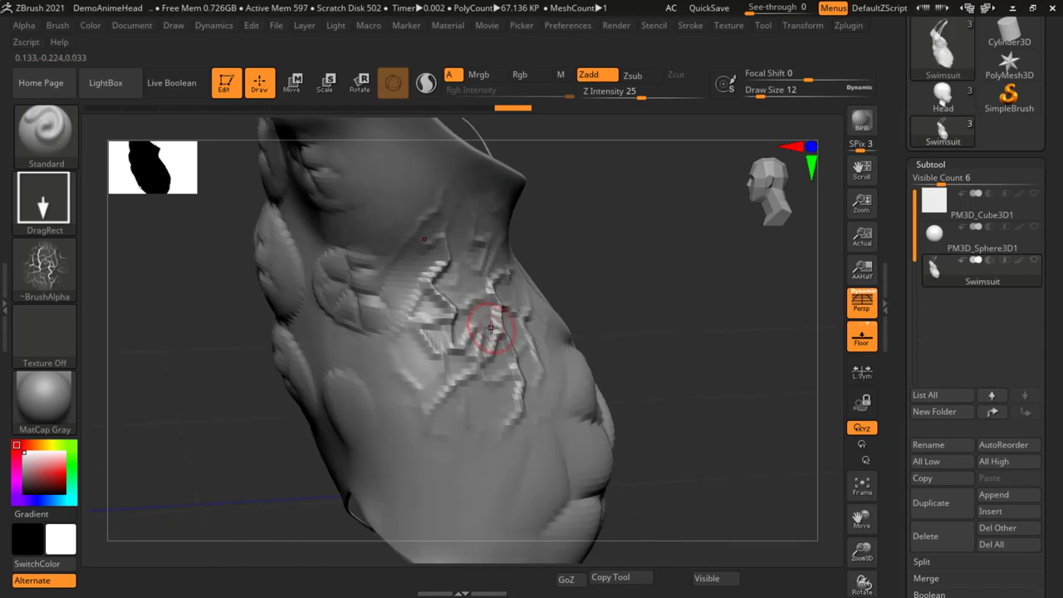
{"action": "key", "text": "ctrl+z"}
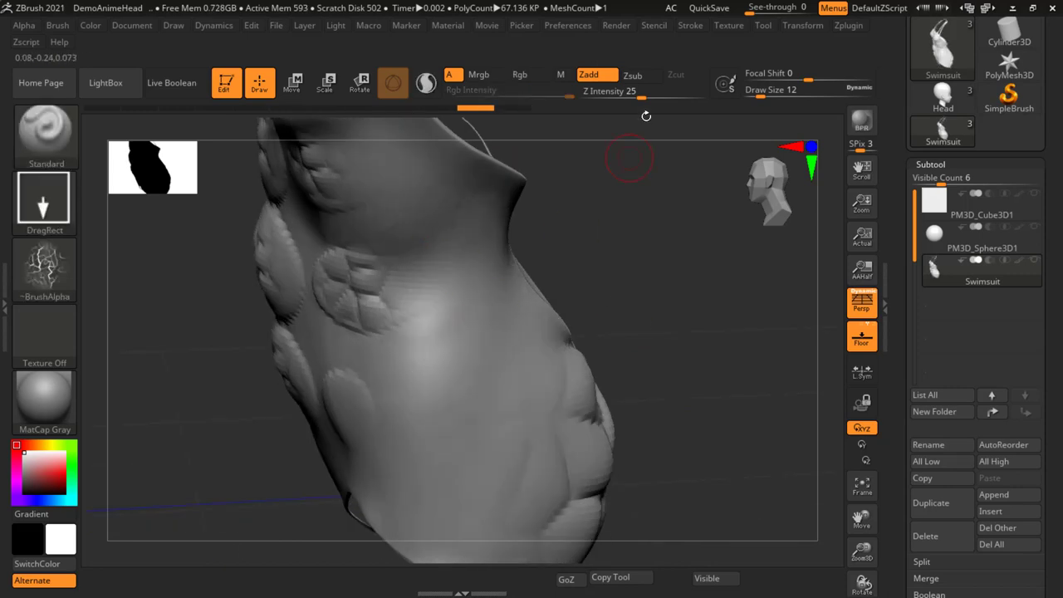
{"action": "left_click_drag", "start_coordinate": [642, 97], "coordinate": [635, 97]}
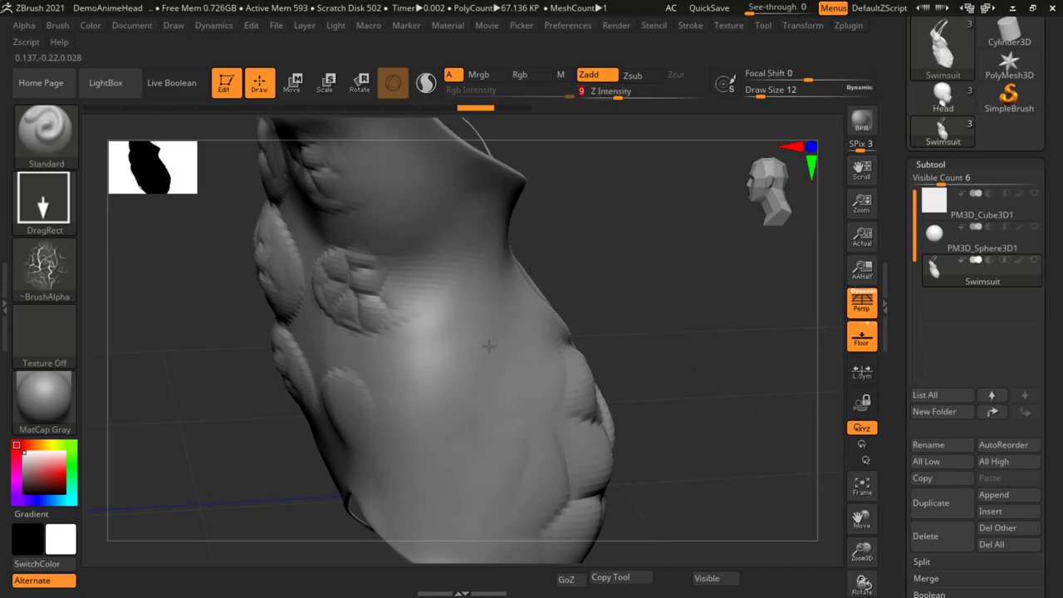
{"action": "key", "text": "ctrl+z"}
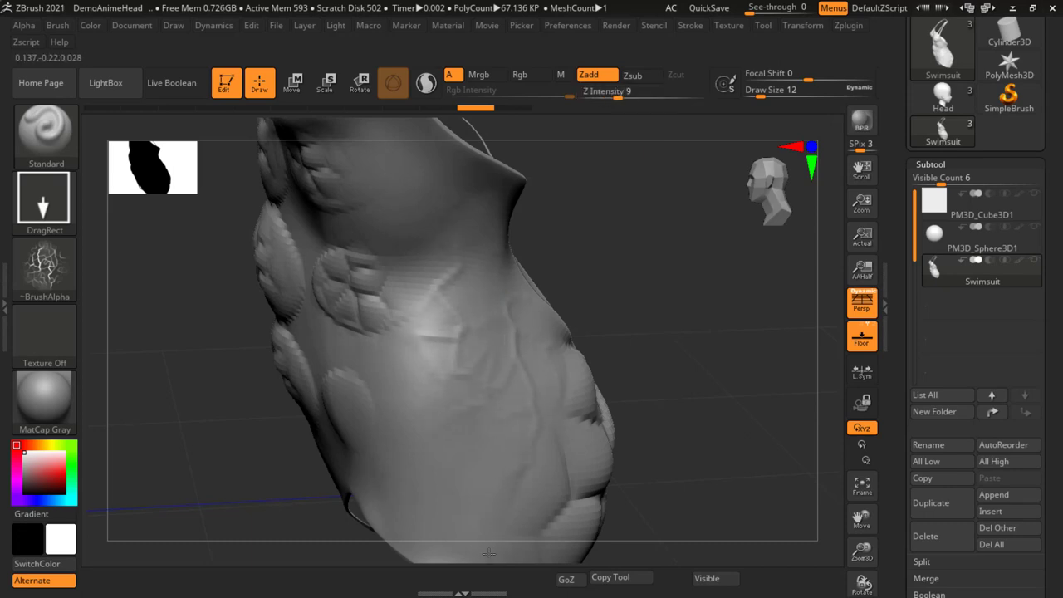
{"action": "mouse_move", "coordinate": [723, 387]}
{"action": "left_mouse_down"}
{"action": "mouse_move", "coordinate": [711, 356]}
{"action": "mouse_move", "coordinate": [728, 355]}
{"action": "mouse_move", "coordinate": [653, 360]}
{"action": "mouse_move", "coordinate": [653, 332]}
{"action": "mouse_move", "coordinate": [689, 334]}
{"action": "mouse_move", "coordinate": [664, 341]}
{"action": "mouse_move", "coordinate": [670, 321]}
{"action": "left_mouse_up"}
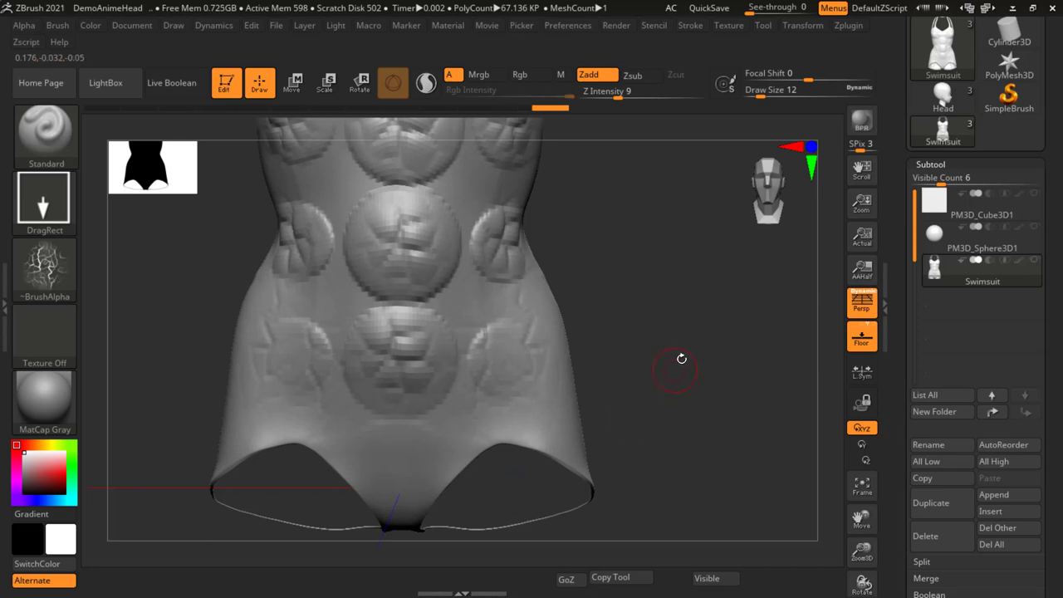
- Zoom and orbit across the swimsuit surface to inspect the stamped details, then frame it
{"action": "left_click_drag", "start_coordinate": [681, 358], "coordinate": [575, 243]}
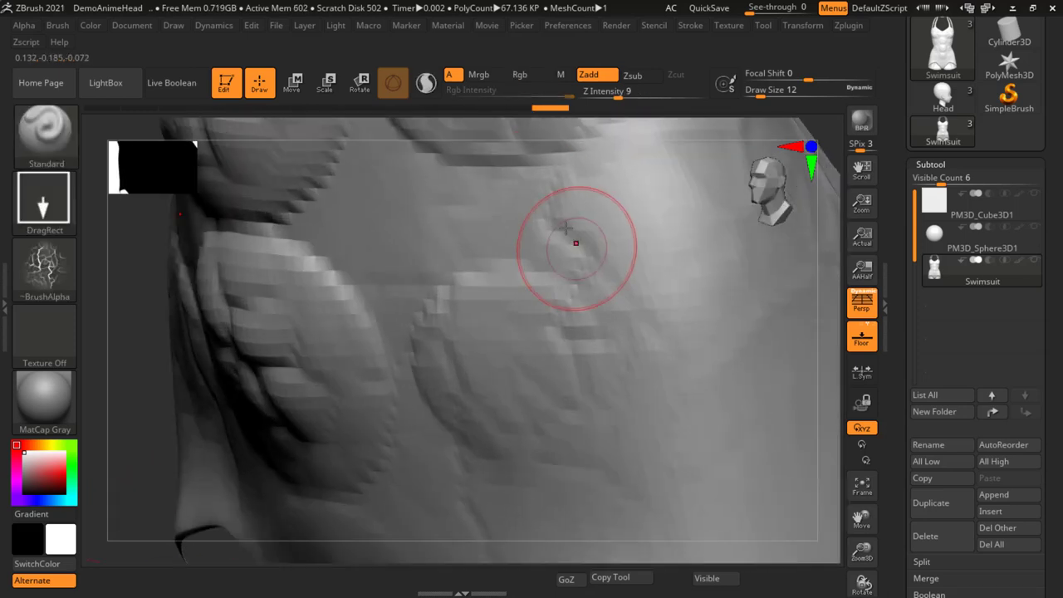
{"action": "mouse_move", "coordinate": [653, 285]}
{"action": "left_mouse_down"}
{"action": "mouse_move", "coordinate": [636, 264]}
{"action": "mouse_move", "coordinate": [652, 264]}
{"action": "left_mouse_up"}
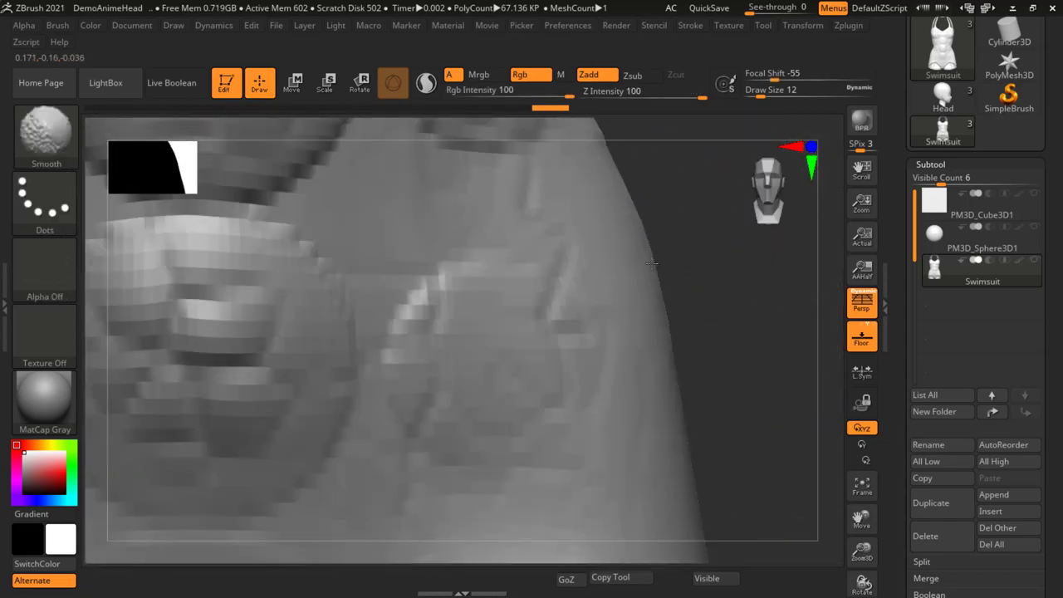
{"action": "key", "text": "f"}
{"action": "mouse_move", "coordinate": [700, 321]}
{"action": "left_mouse_down"}
{"action": "mouse_move", "coordinate": [697, 255]}
{"action": "mouse_move", "coordinate": [671, 396]}
{"action": "mouse_move", "coordinate": [664, 278]}
{"action": "left_mouse_up"}
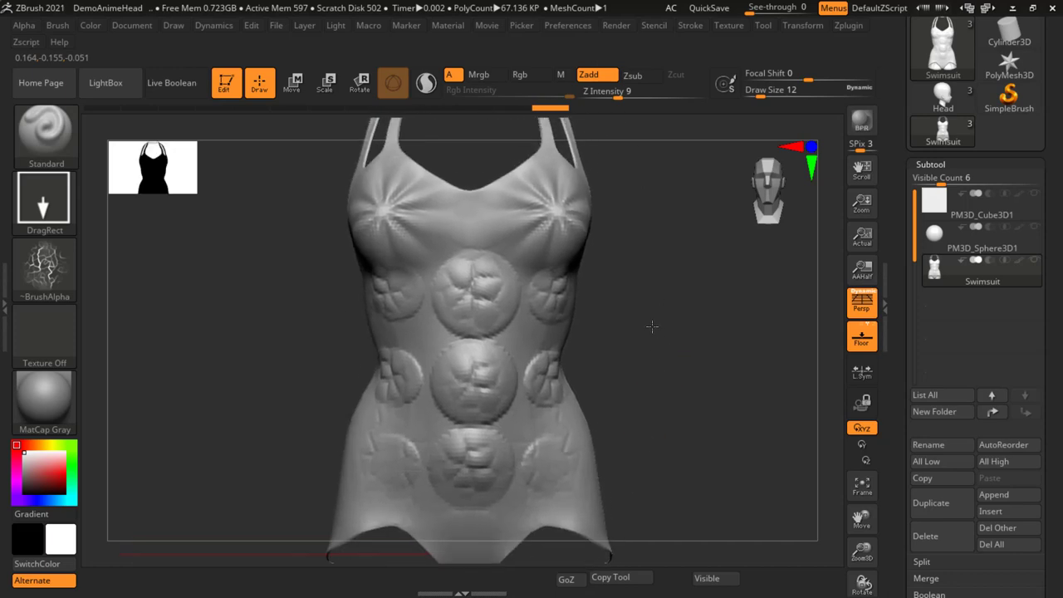
- Switch the stroke back to Dots and make PM3D_Sphere3D1 the active subtool
{"action": "left_click", "coordinate": [60, 207]}
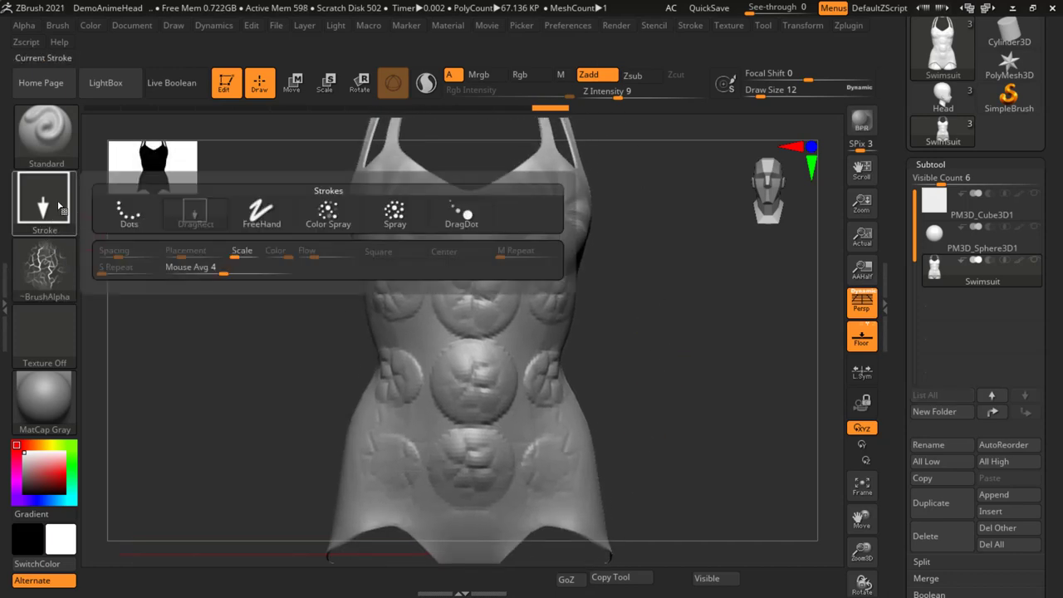
{"action": "left_click", "coordinate": [137, 219]}
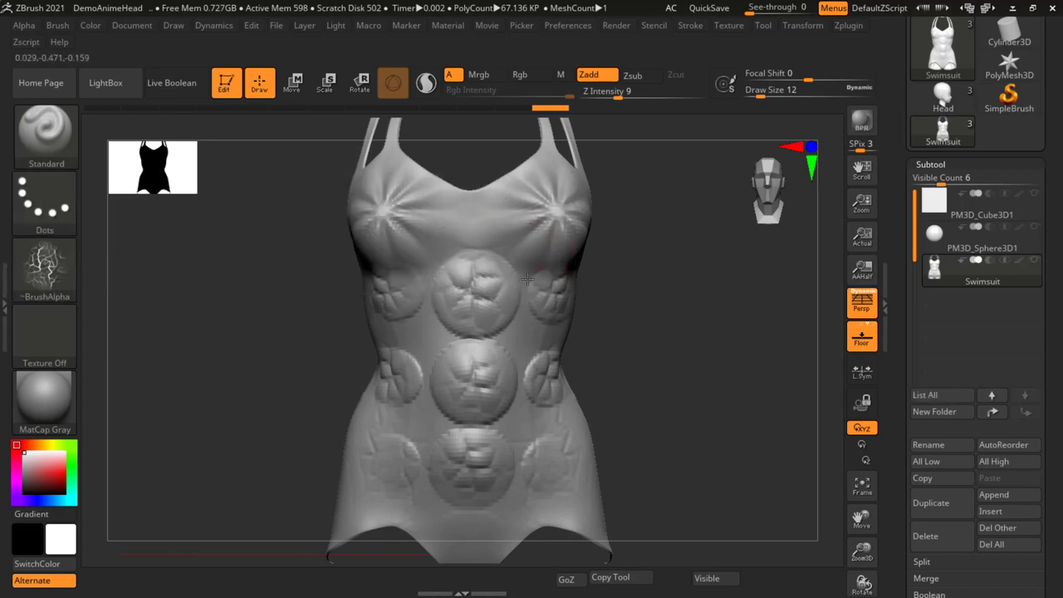
{"action": "left_click_drag", "start_coordinate": [681, 308], "coordinate": [672, 310]}
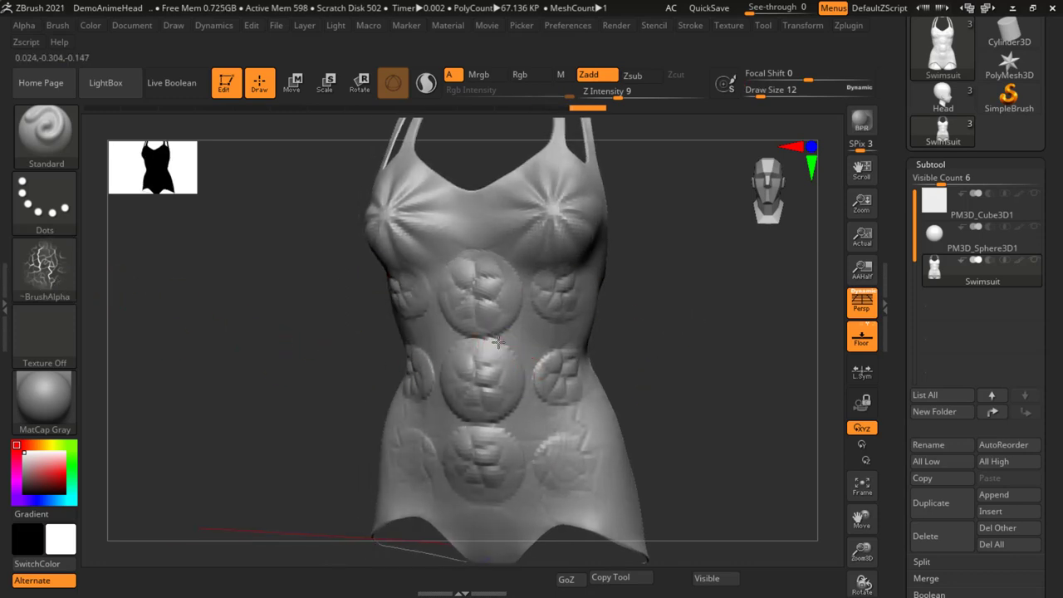
{"action": "key", "text": "alt+Up"}
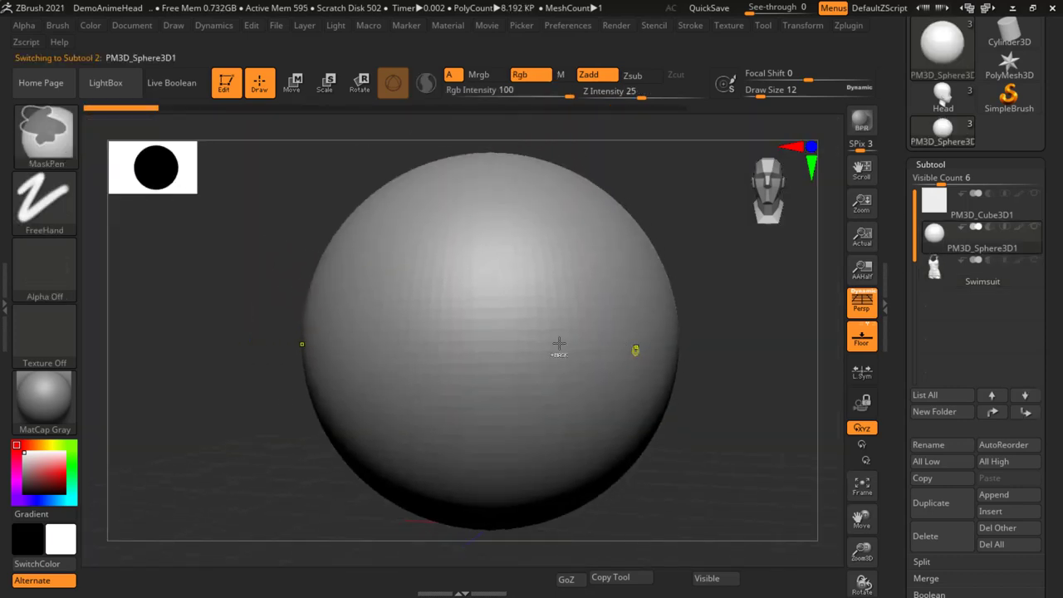
- Set the draw size to 74 and subdivide the sphere to 2.08 million polygons
{"action": "key", "text": "s"}
{"action": "left_click_drag", "start_coordinate": [461, 327], "coordinate": [474, 327]}
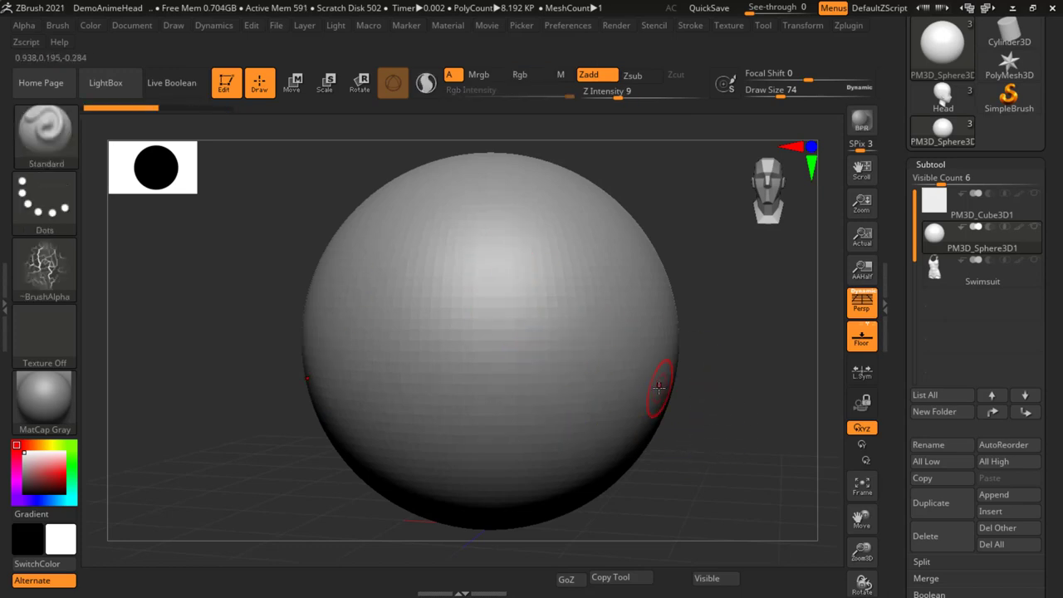
{"action": "key", "text": "shift+f"}
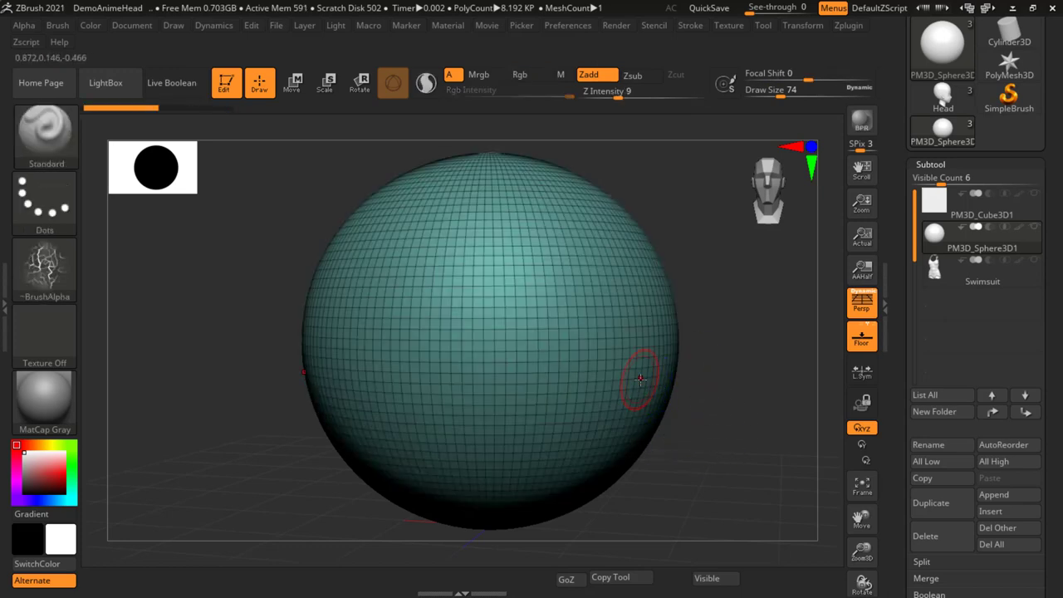
{"action": "key", "text": "ctrl+d"}
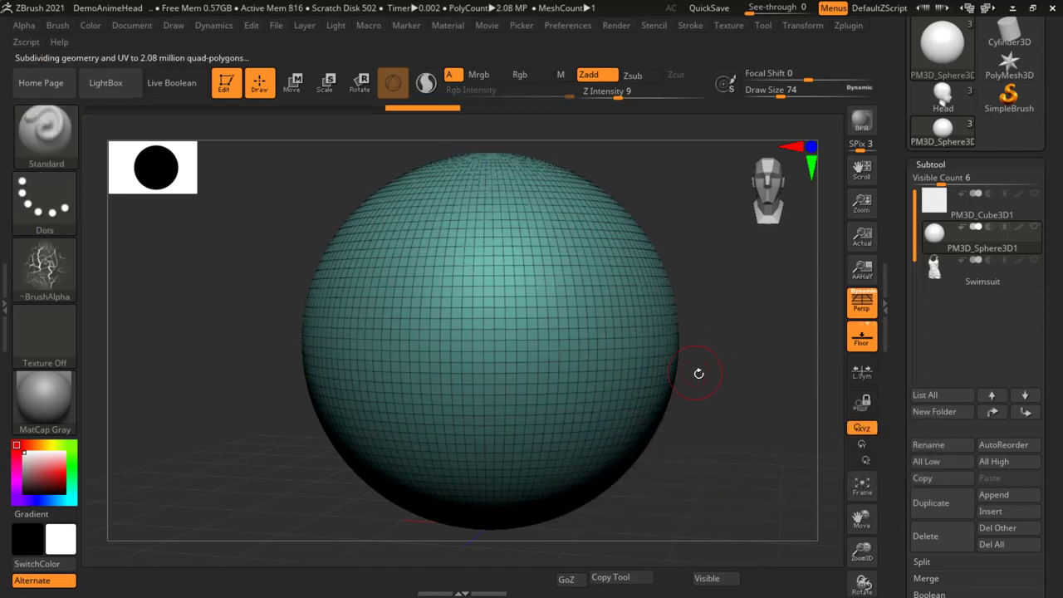
{"action": "key", "text": "shift+f"}
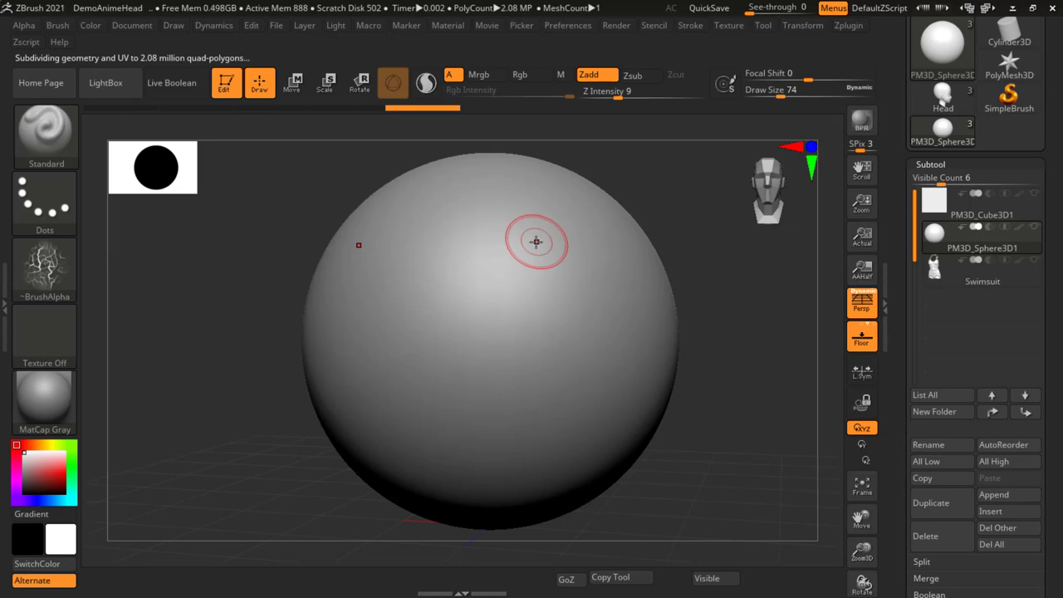
- Sculpt trial wavy strokes across the sphere, then undo them
{"action": "left_click_drag", "start_coordinate": [540, 214], "coordinate": [515, 231]}
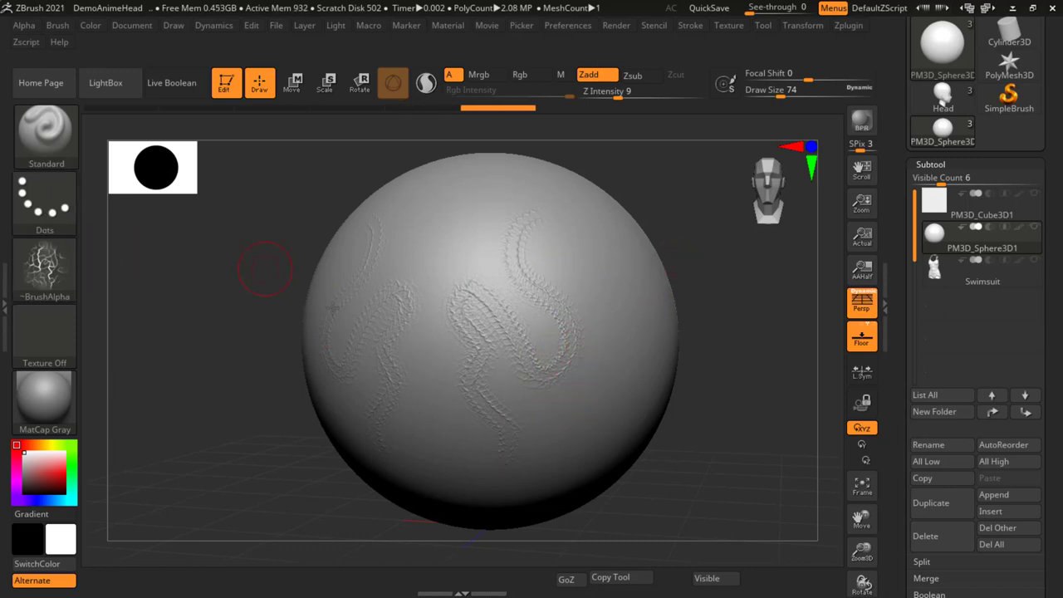
{"action": "key", "text": "ctrl+z"}
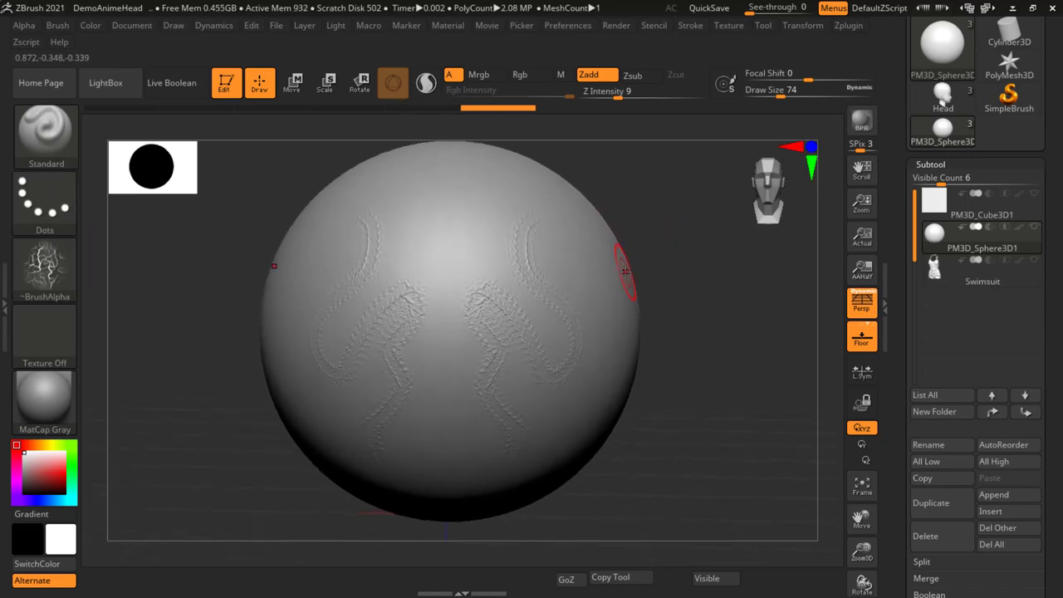
{"action": "key", "text": "ctrl+z"}
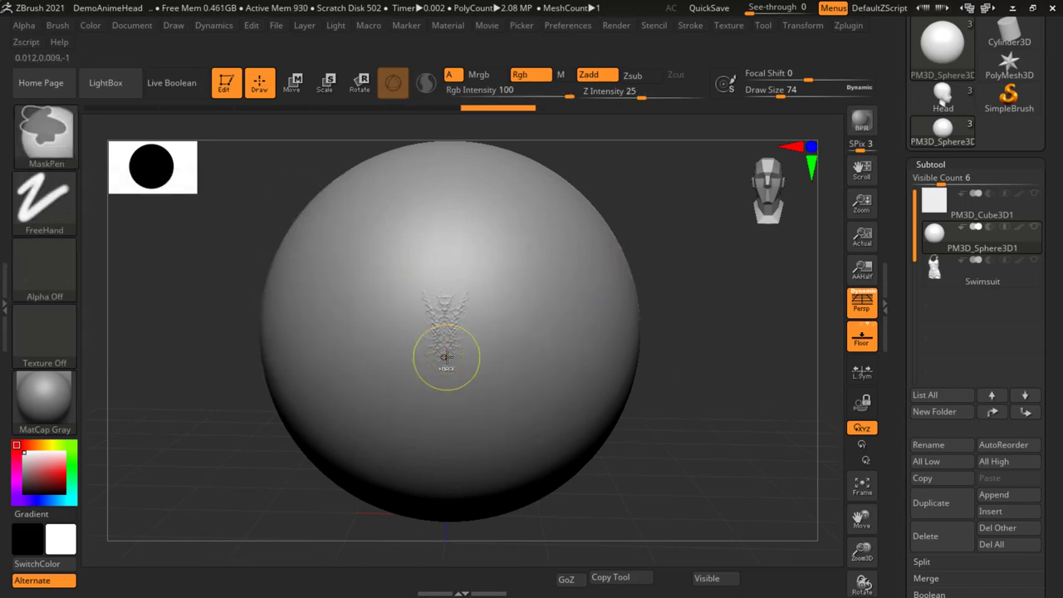
- Try DragRect alpha and crack stamps on the sphere, then undo them all
{"action": "key", "text": "ctrl+z"}
{"action": "left_click", "coordinate": [46, 199]}
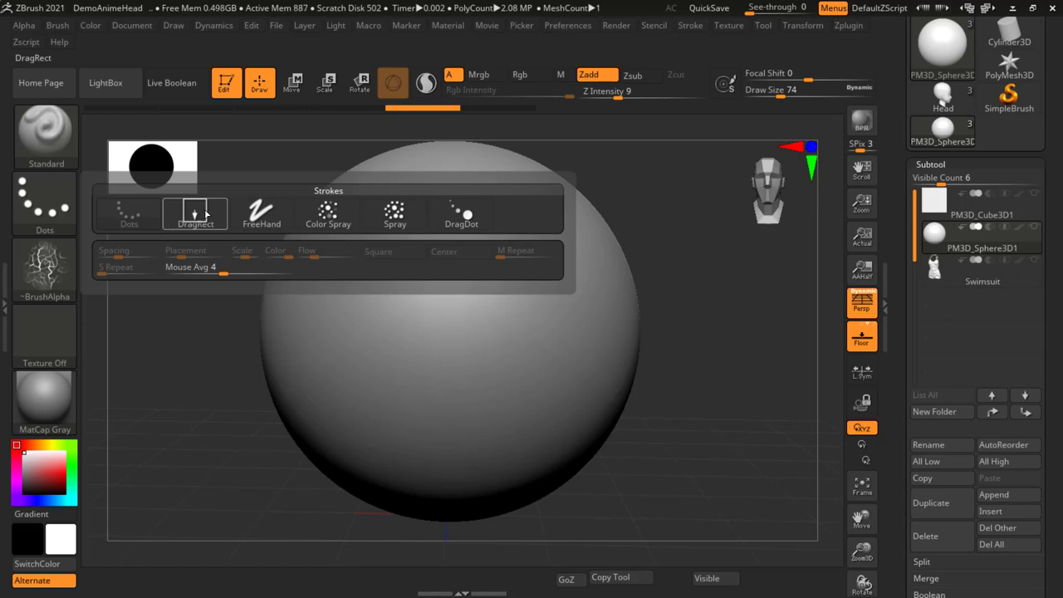
{"action": "left_click", "coordinate": [205, 215]}
{"action": "left_click_drag", "start_coordinate": [461, 289], "coordinate": [583, 425]}
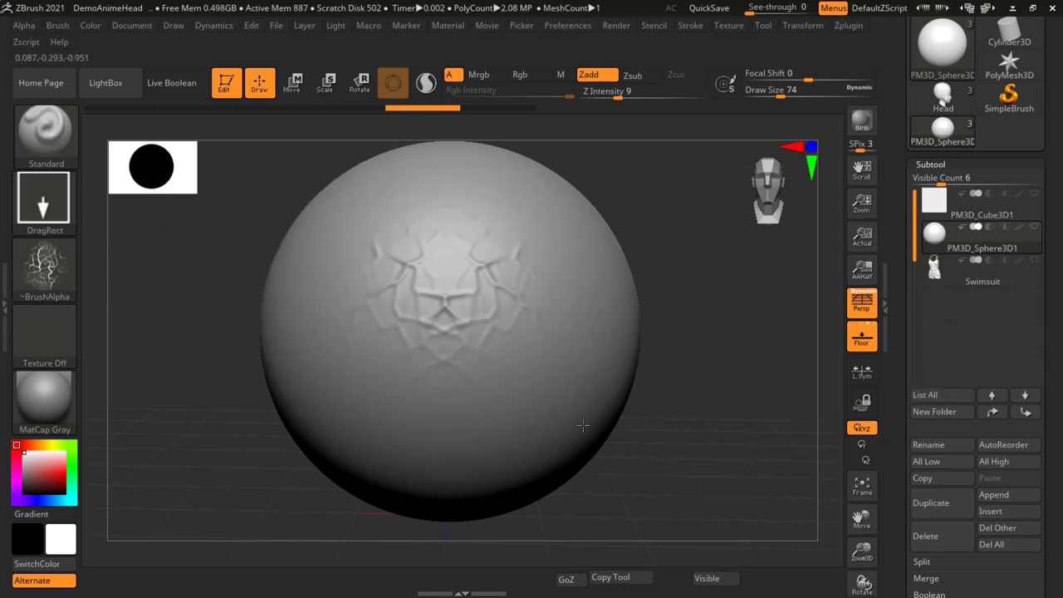
{"action": "key", "text": "ctrl+z"}
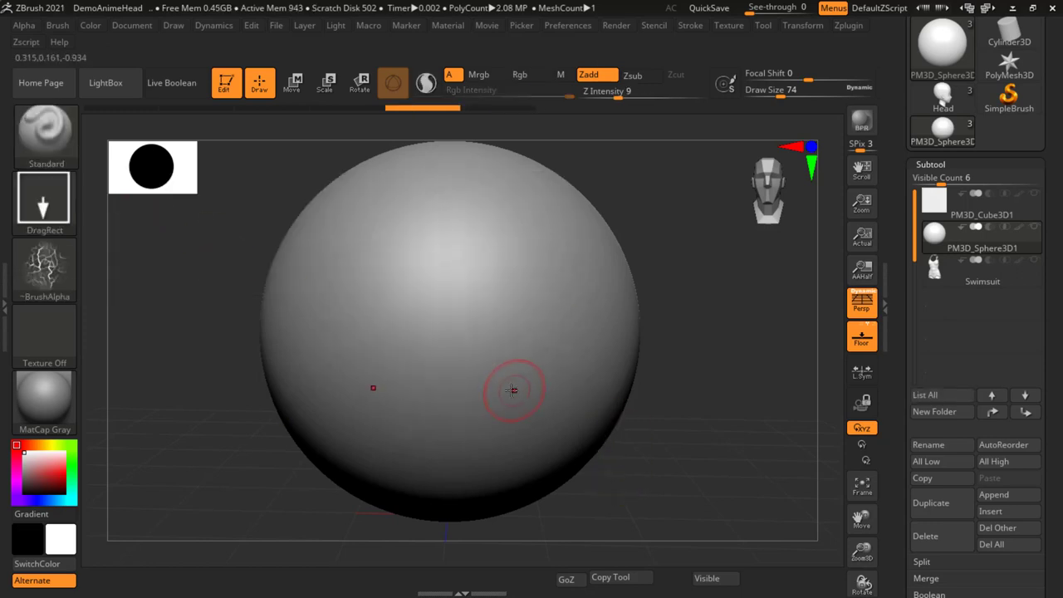
{"action": "mouse_move", "coordinate": [523, 385]}
{"action": "left_mouse_down"}
{"action": "mouse_move", "coordinate": [540, 451]}
{"action": "mouse_move", "coordinate": [505, 423]}
{"action": "left_mouse_up"}
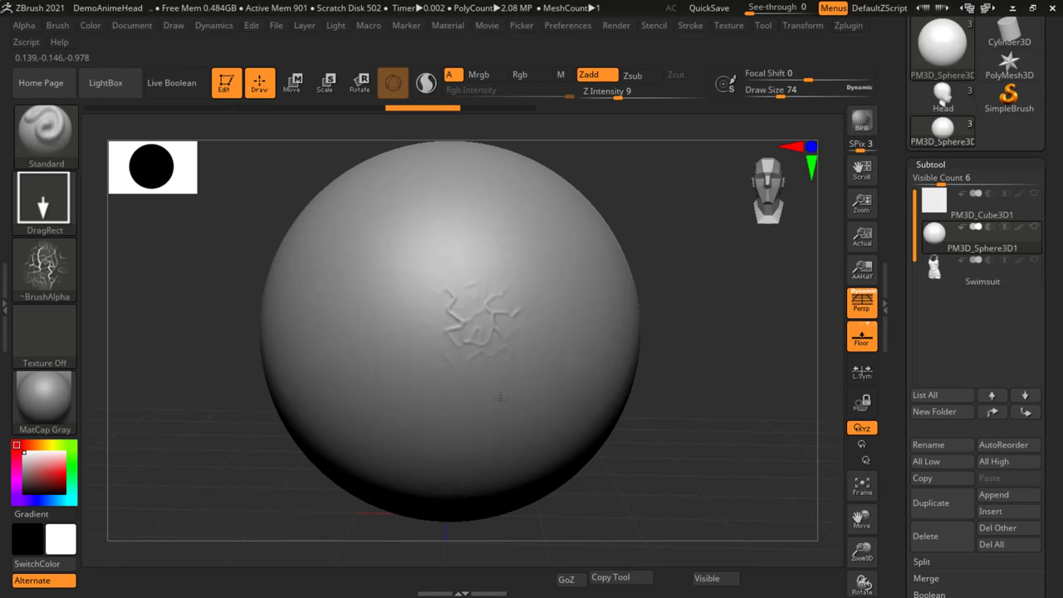
{"action": "left_click_drag", "start_coordinate": [335, 293], "coordinate": [398, 404]}
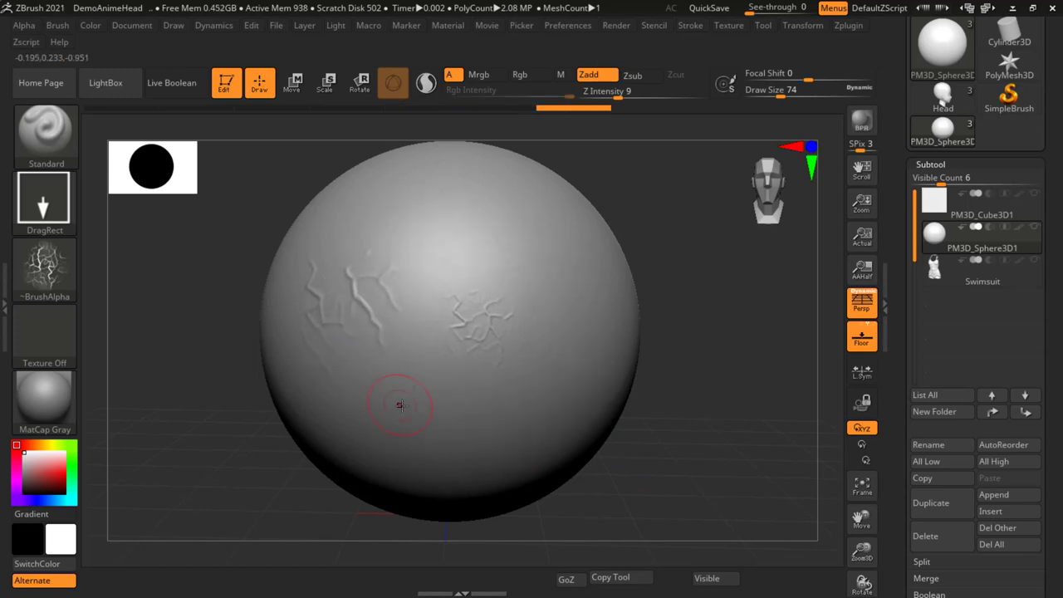
{"action": "key", "text": "ctrl"}
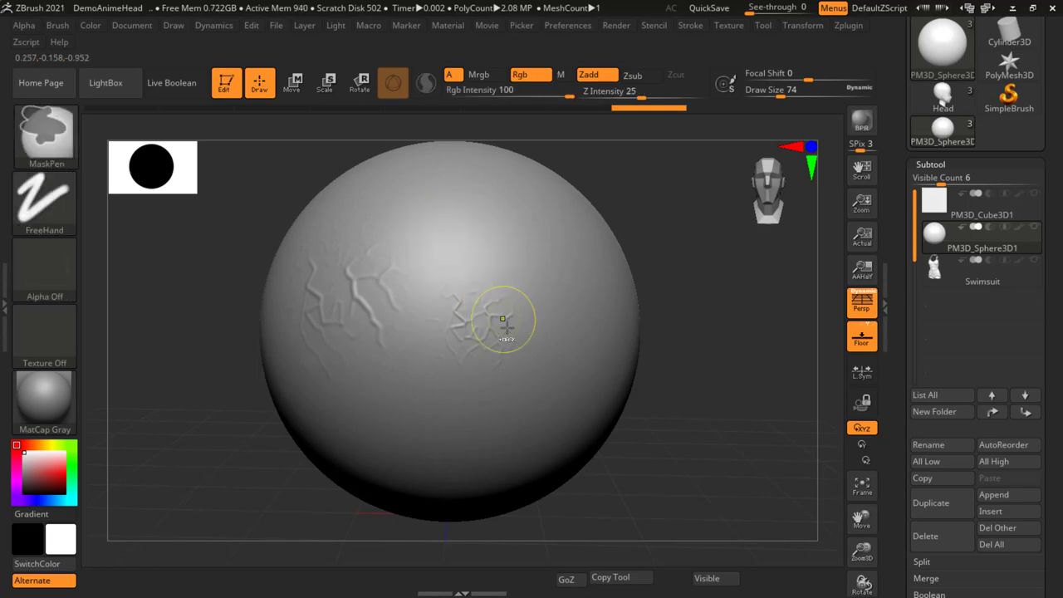
{"action": "key", "text": "ctrl+z"}
{"action": "key", "text": "ctrl+z"}
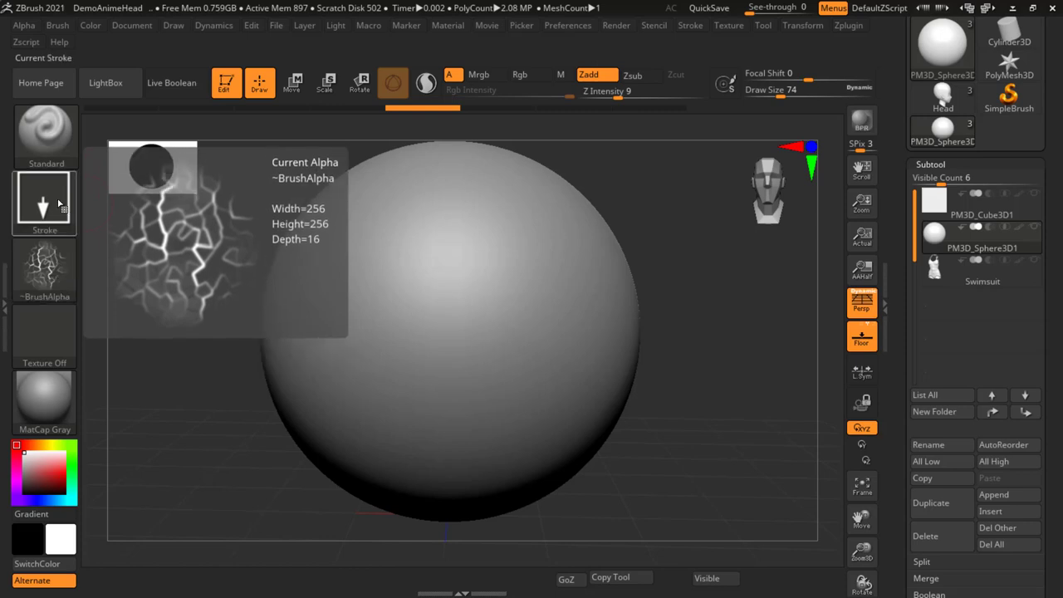
- Switch to the FreeHand stroke and undo the test swirl strokes
{"action": "left_click", "coordinate": [44, 204]}
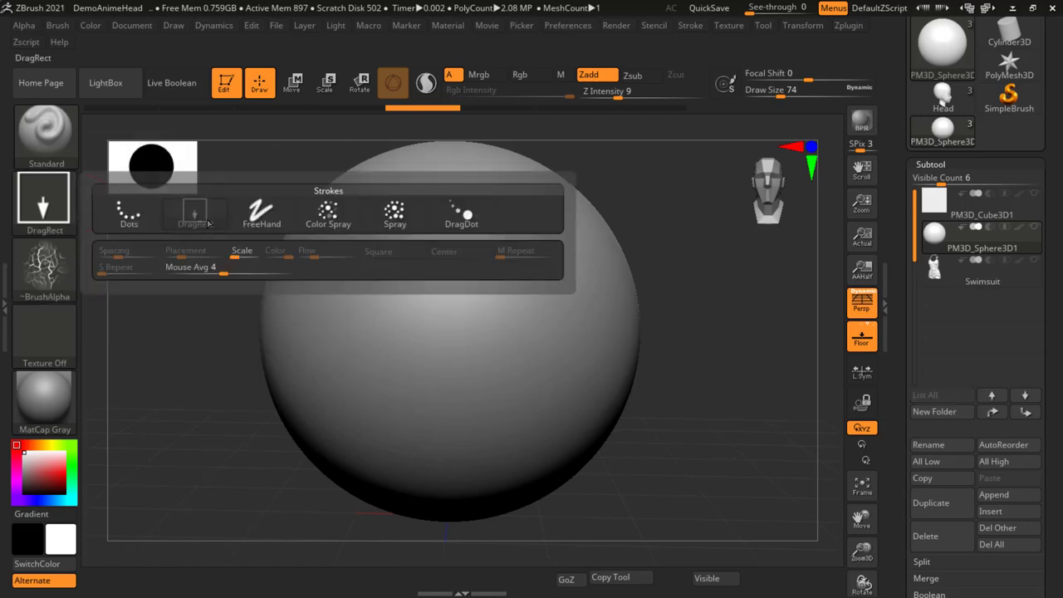
{"action": "left_click", "coordinate": [261, 212]}
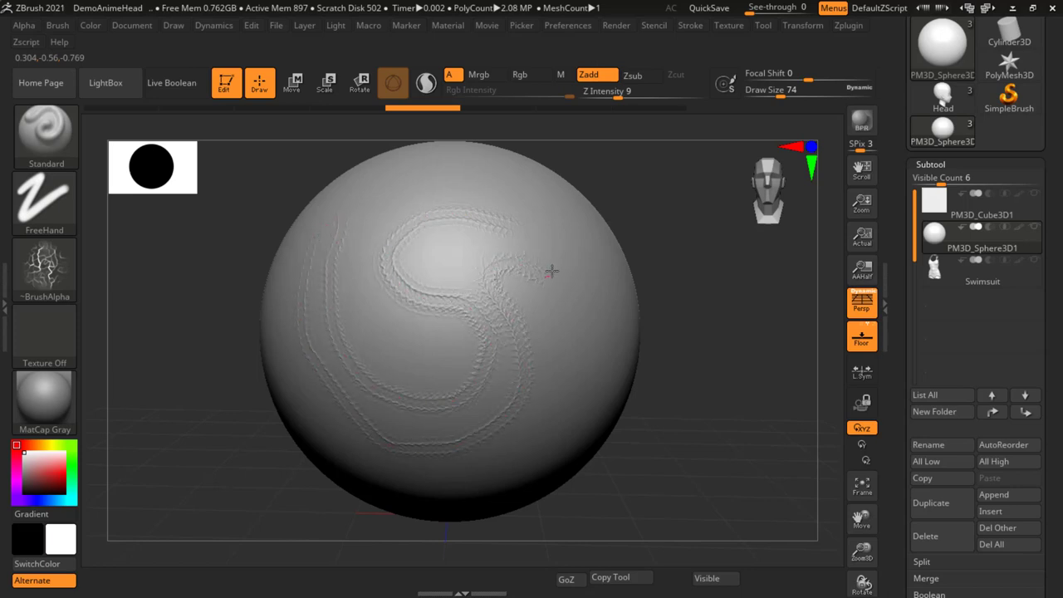
{"action": "key", "text": "ctrl+z"}
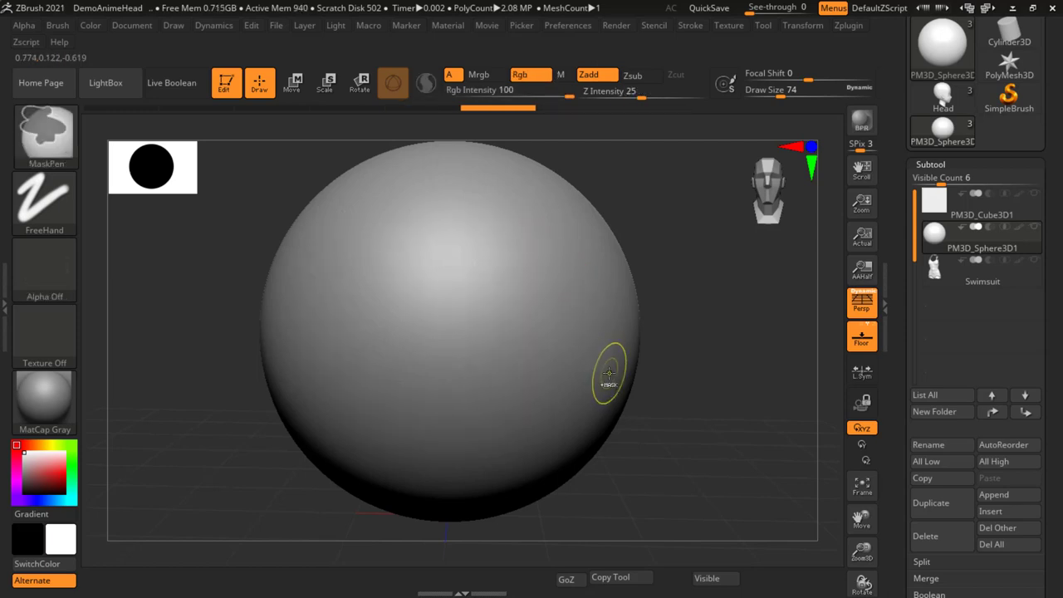
{"action": "left_click", "coordinate": [55, 206]}
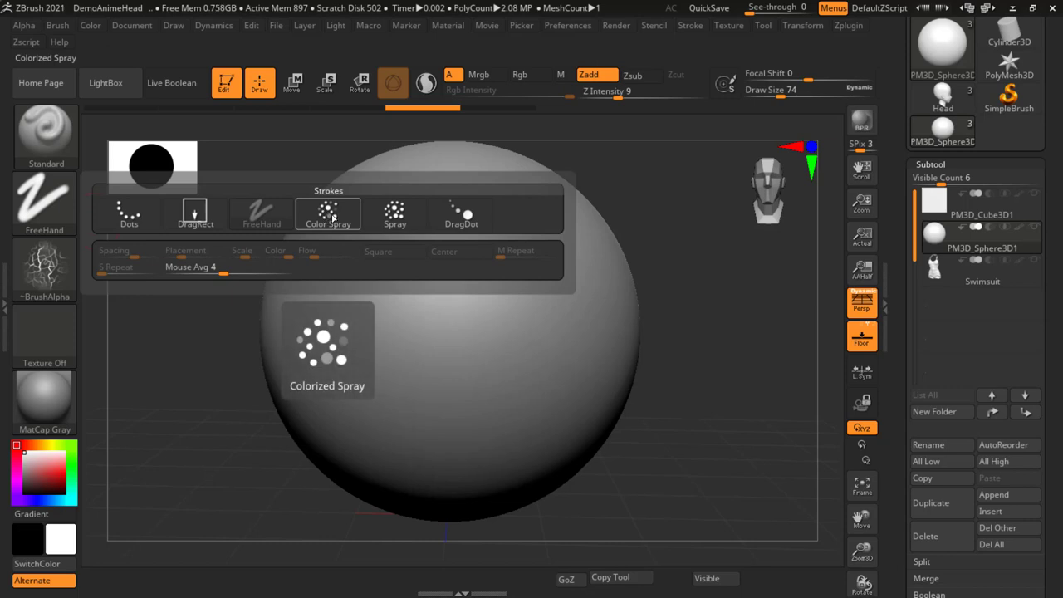
- Test Color Spray texture on the sphere with the alpha on and off, then undo it
{"action": "left_click", "coordinate": [333, 218]}
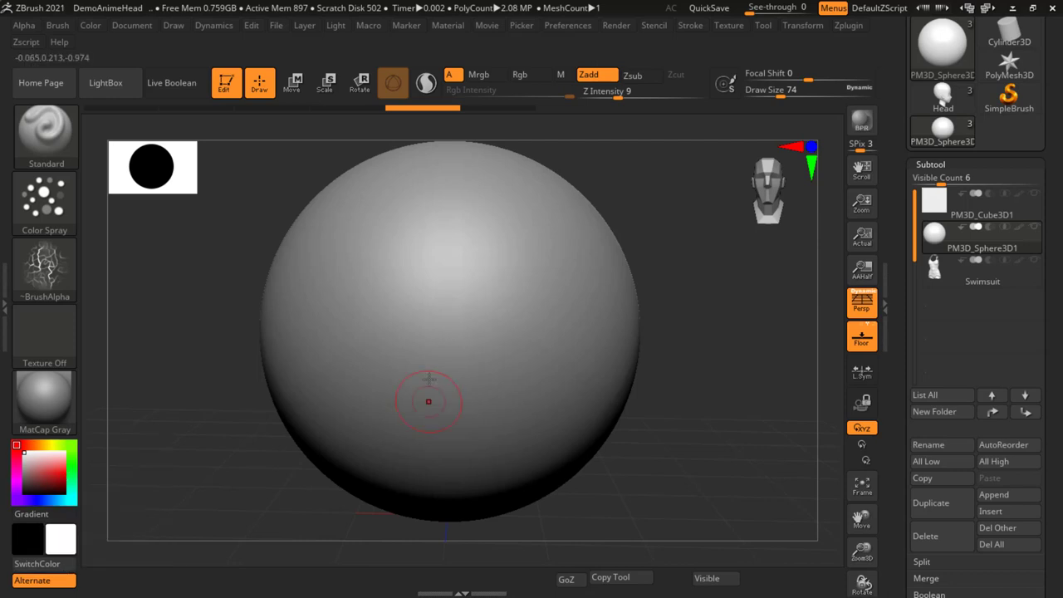
{"action": "left_click_drag", "start_coordinate": [515, 324], "coordinate": [466, 245]}
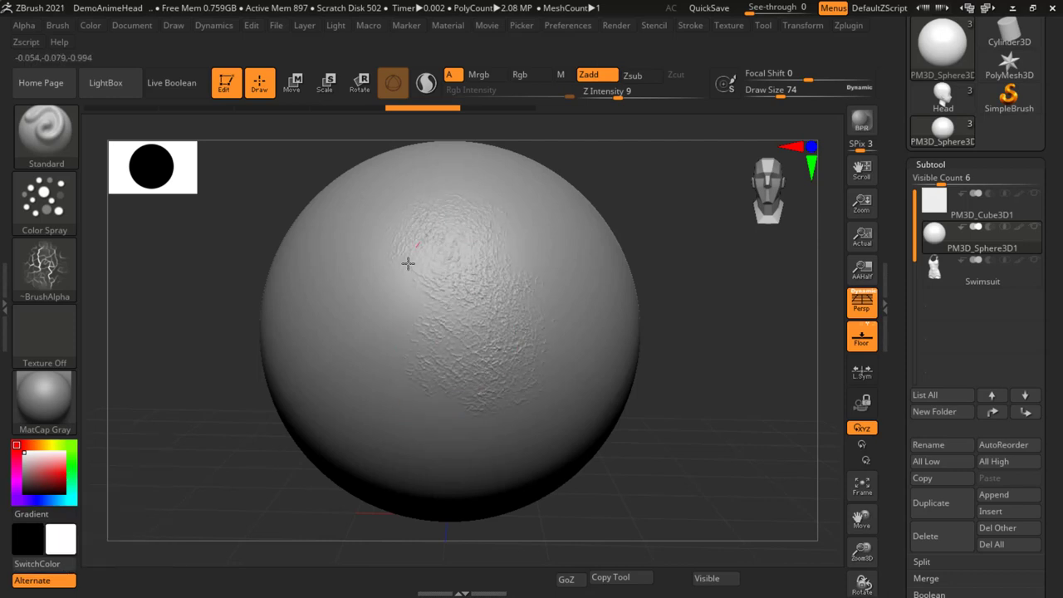
{"action": "left_click_drag", "start_coordinate": [408, 264], "coordinate": [330, 259]}
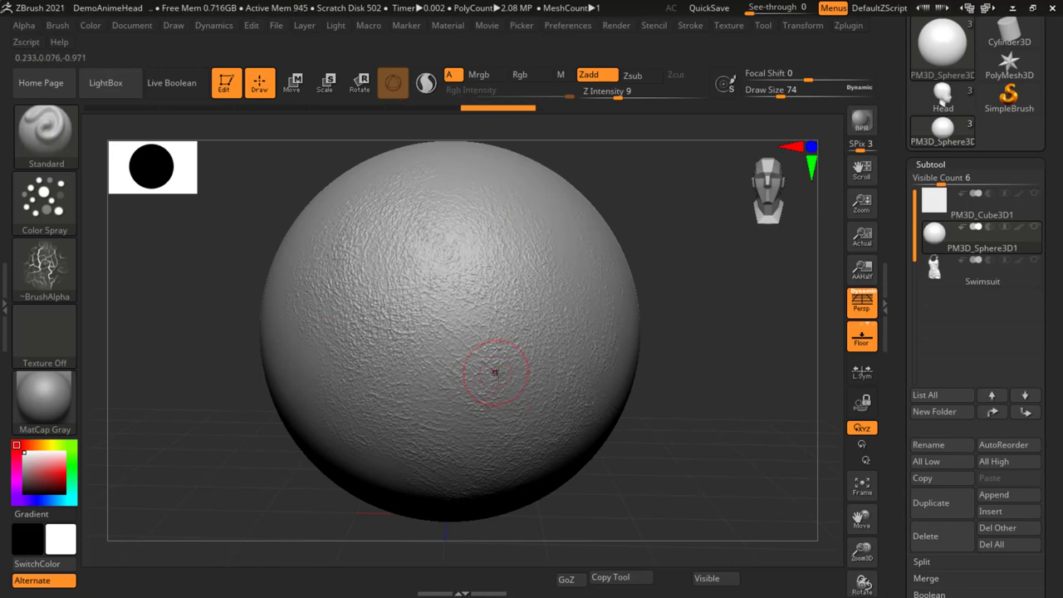
{"action": "left_click", "coordinate": [45, 266]}
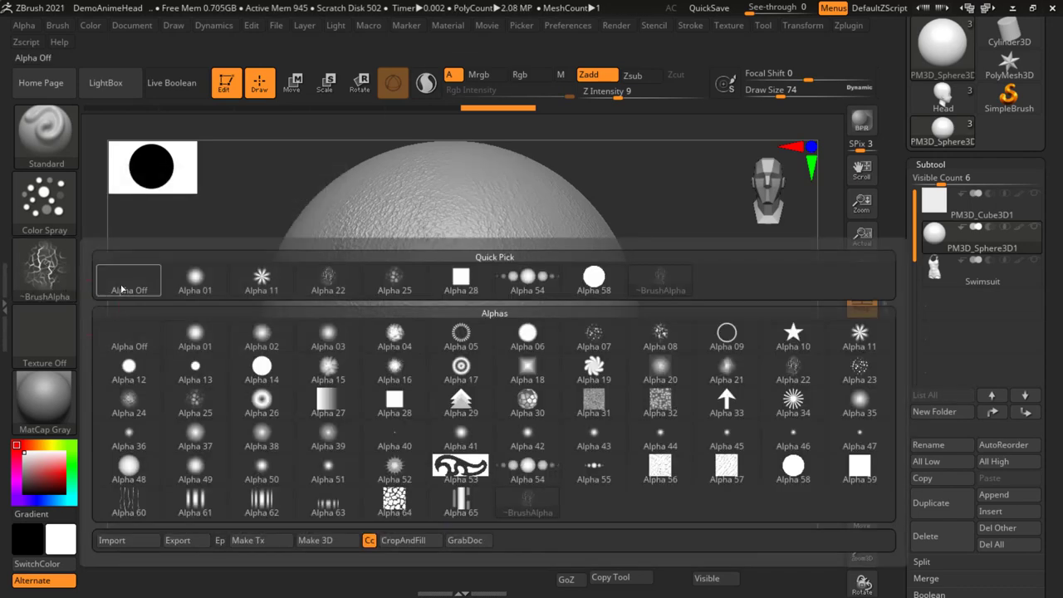
{"action": "left_click", "coordinate": [126, 289]}
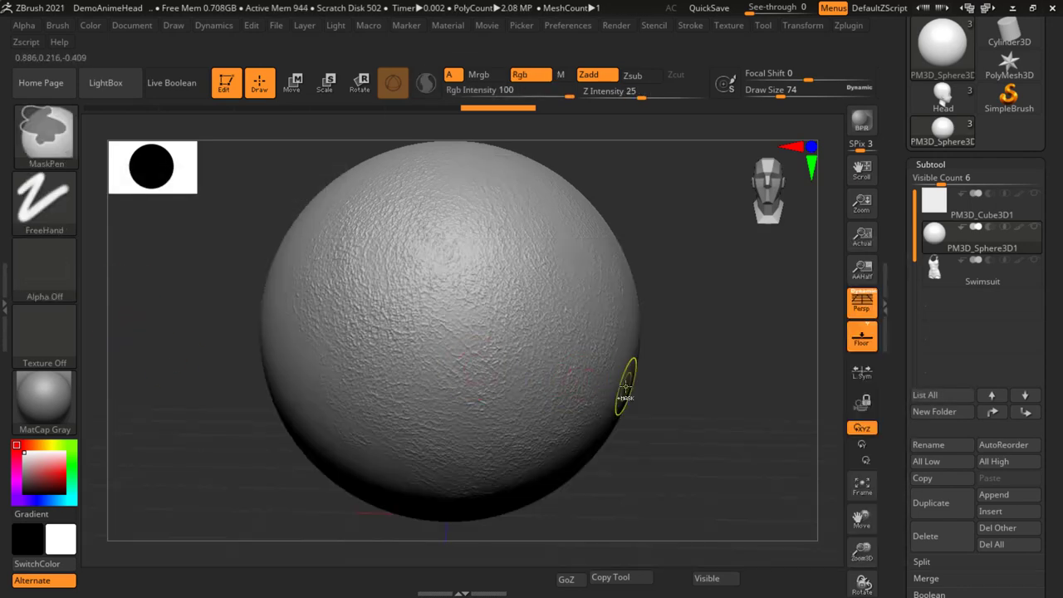
{"action": "key", "text": "ctrl+z"}
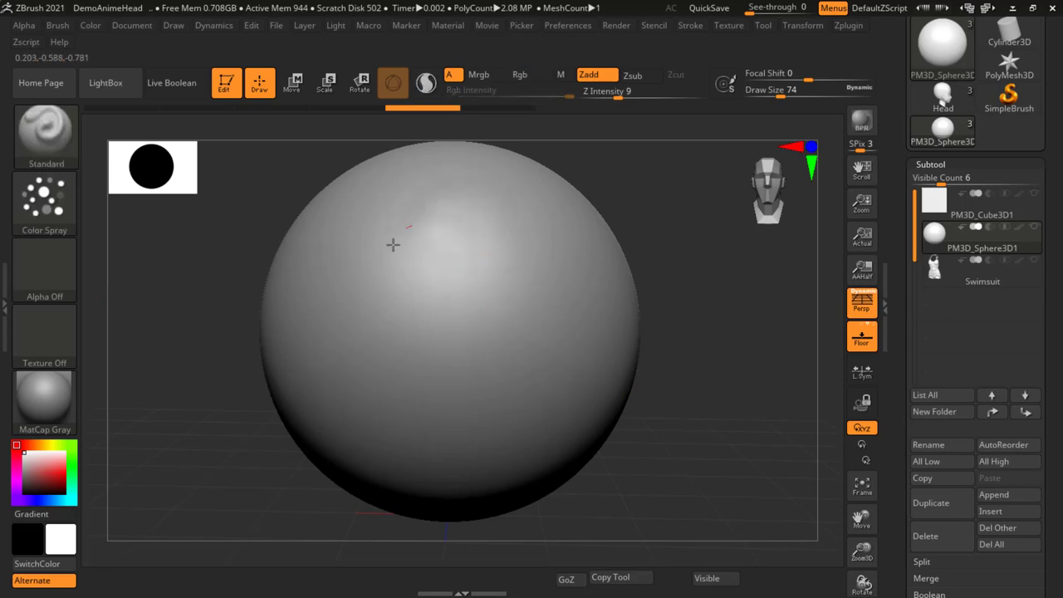
{"action": "mouse_move", "coordinate": [393, 244]}
{"action": "left_mouse_down"}
{"action": "mouse_move", "coordinate": [443, 311]}
{"action": "mouse_move", "coordinate": [449, 349]}
{"action": "mouse_move", "coordinate": [327, 311]}
{"action": "mouse_move", "coordinate": [347, 417]}
{"action": "mouse_move", "coordinate": [460, 460]}
{"action": "mouse_move", "coordinate": [578, 437]}
{"action": "left_mouse_up"}
{"action": "mouse_move", "coordinate": [633, 415]}
{"action": "left_mouse_down", "text": "alt"}
{"action": "mouse_move", "coordinate": [650, 398]}
{"action": "mouse_move", "coordinate": [625, 423]}
{"action": "left_mouse_up", "text": "alt"}
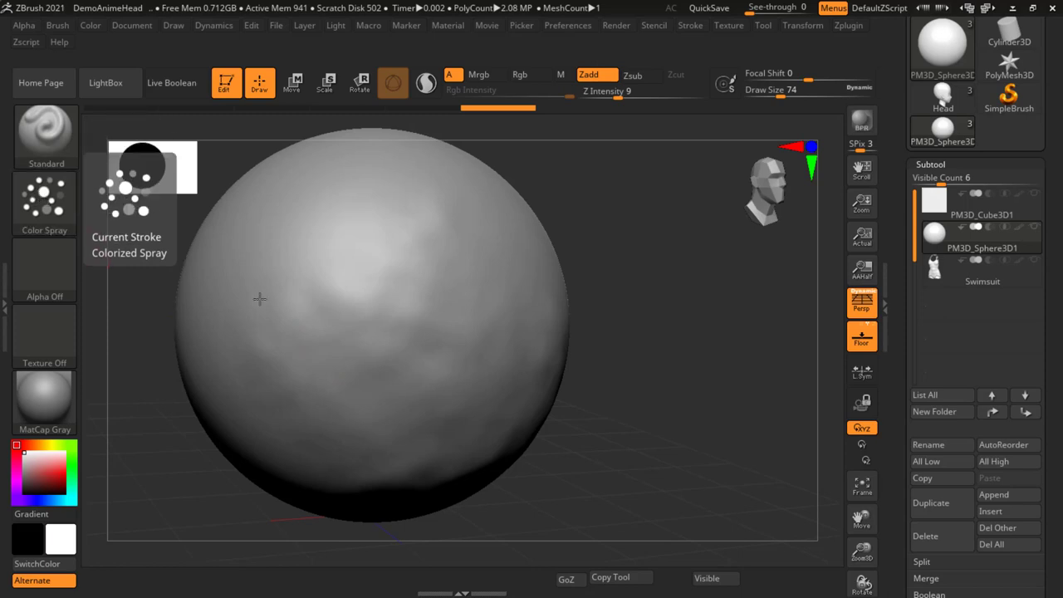
{"action": "key", "text": "ctrl+z"}
{"action": "key", "text": "ctrl+z"}
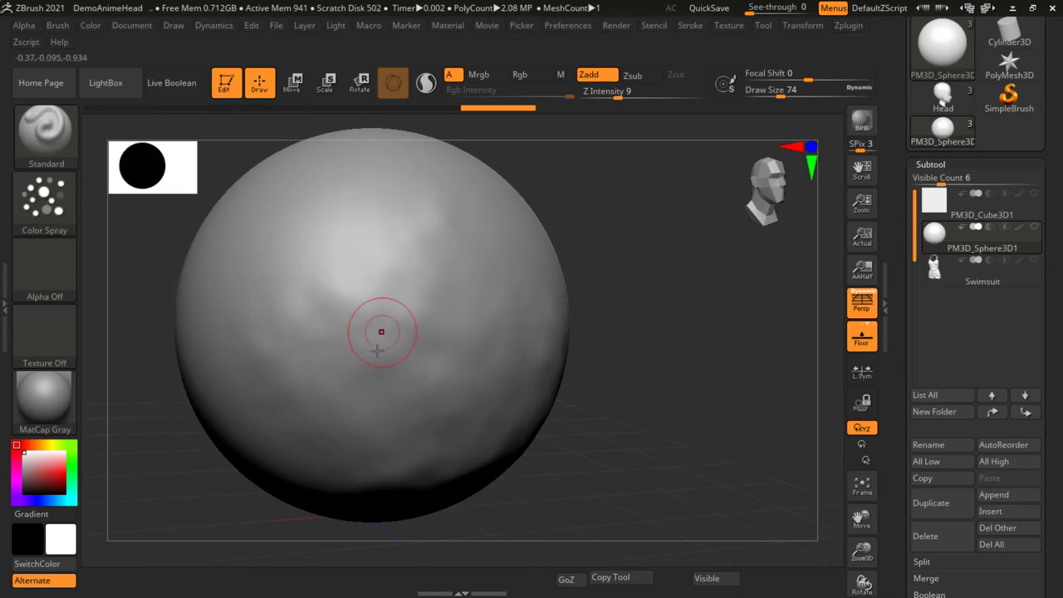
{"action": "key", "text": "ctrl+z"}
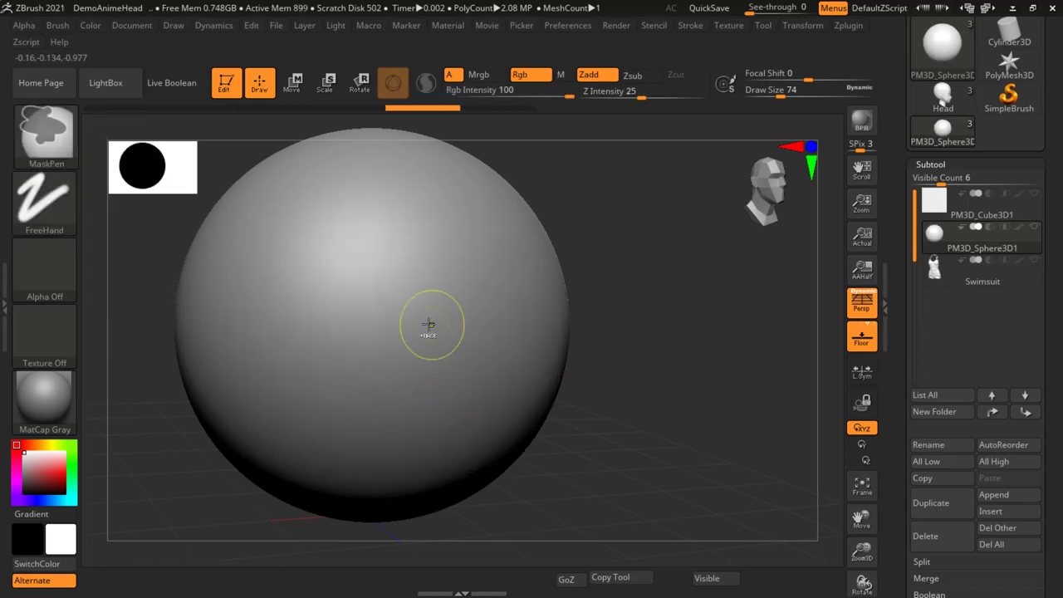
- Change the brush size to 182, then down to 14, and zoom in on the squiggle
{"action": "key", "text": "s"}
{"action": "left_click_drag", "start_coordinate": [428, 323], "coordinate": [449, 323]}
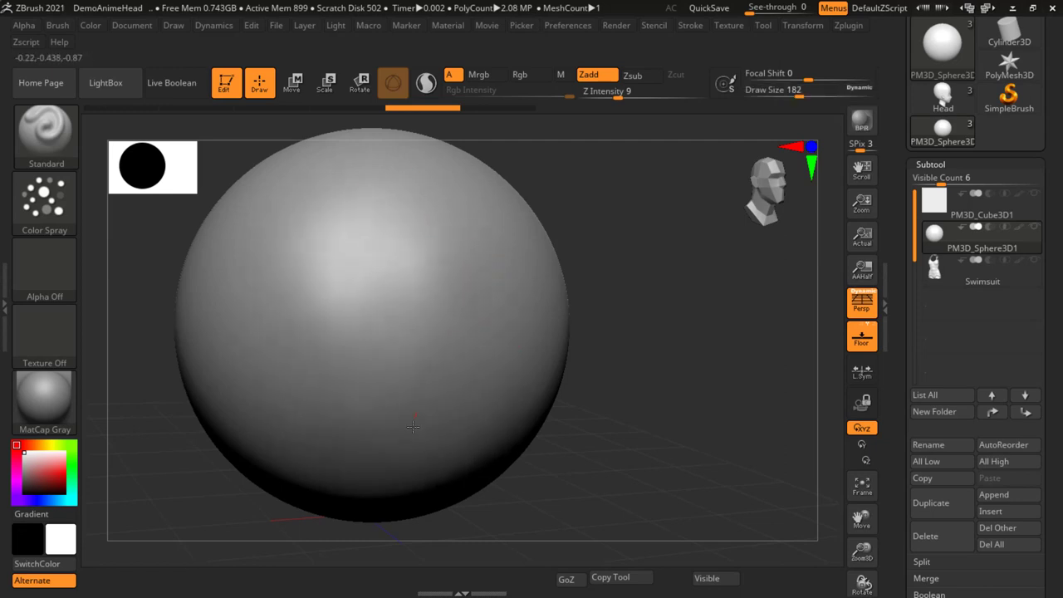
{"action": "key", "text": "s"}
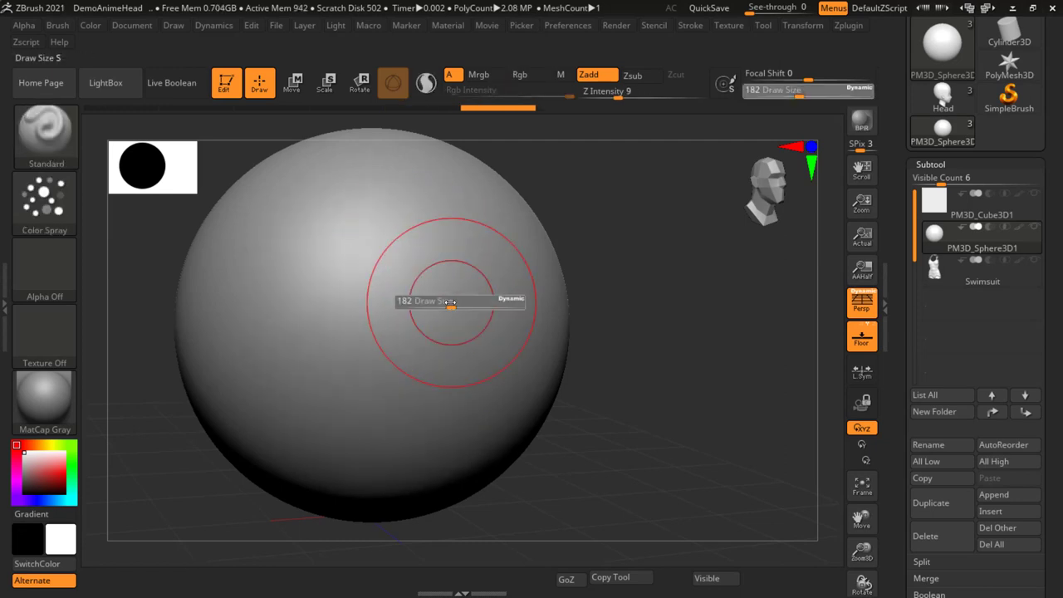
{"action": "left_click_drag", "start_coordinate": [450, 302], "coordinate": [406, 304]}
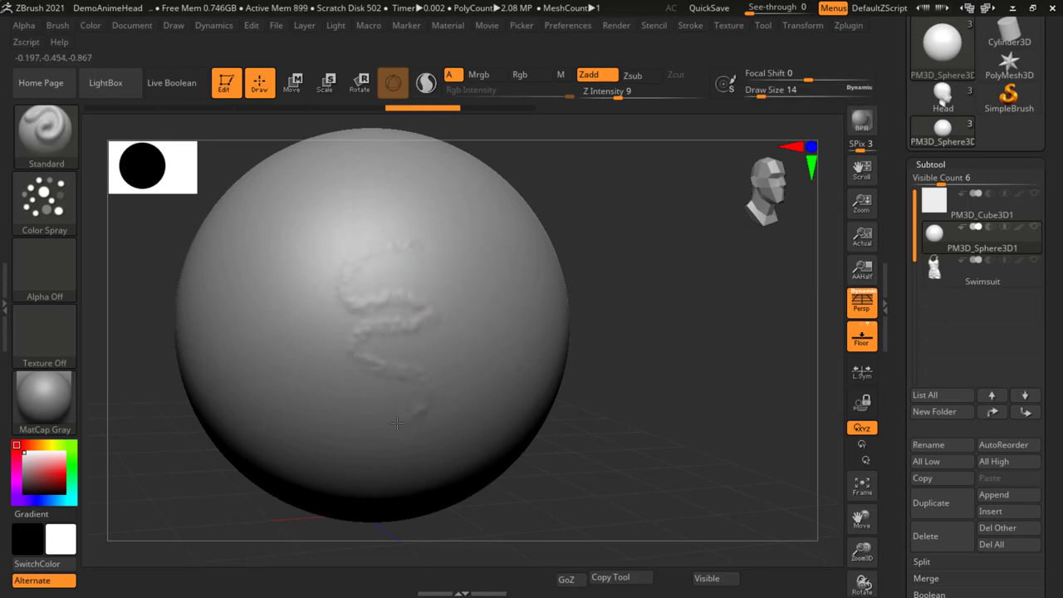
{"action": "right_click_drag", "start_coordinate": [325, 308], "coordinate": [493, 356], "text": "ctrl"}
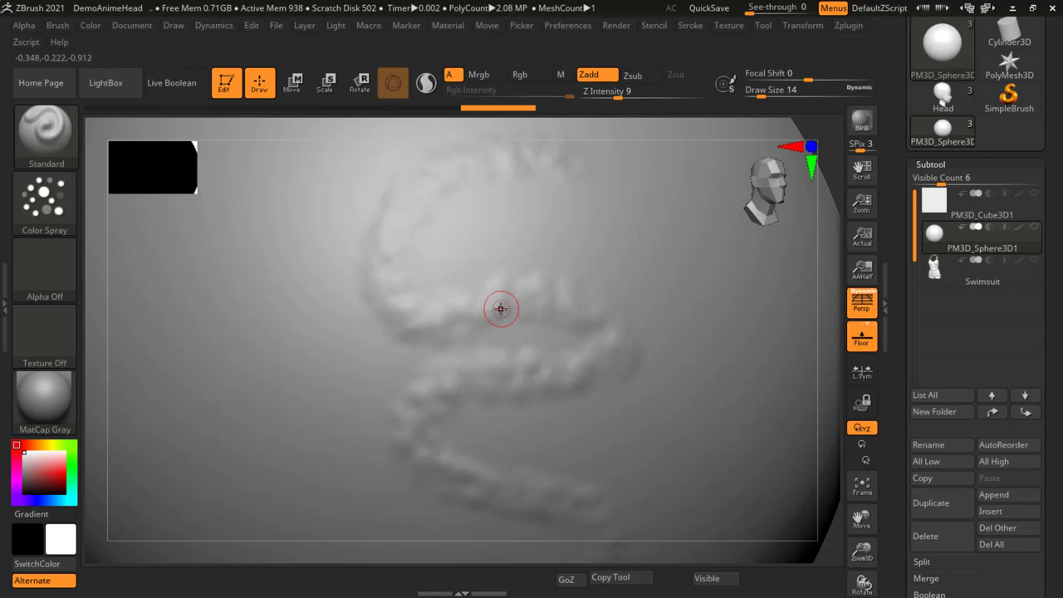
{"action": "key", "text": "ctrl"}
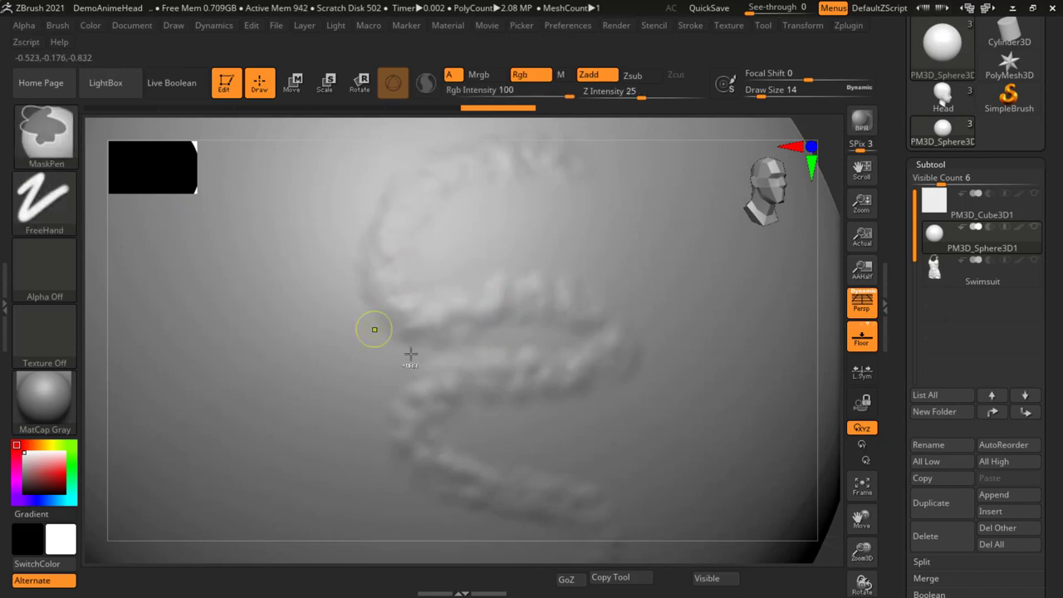
- Frame the sphere, switch to the Spray stroke at draw size 31, and spray bumps down its front
{"action": "key", "text": "f"}
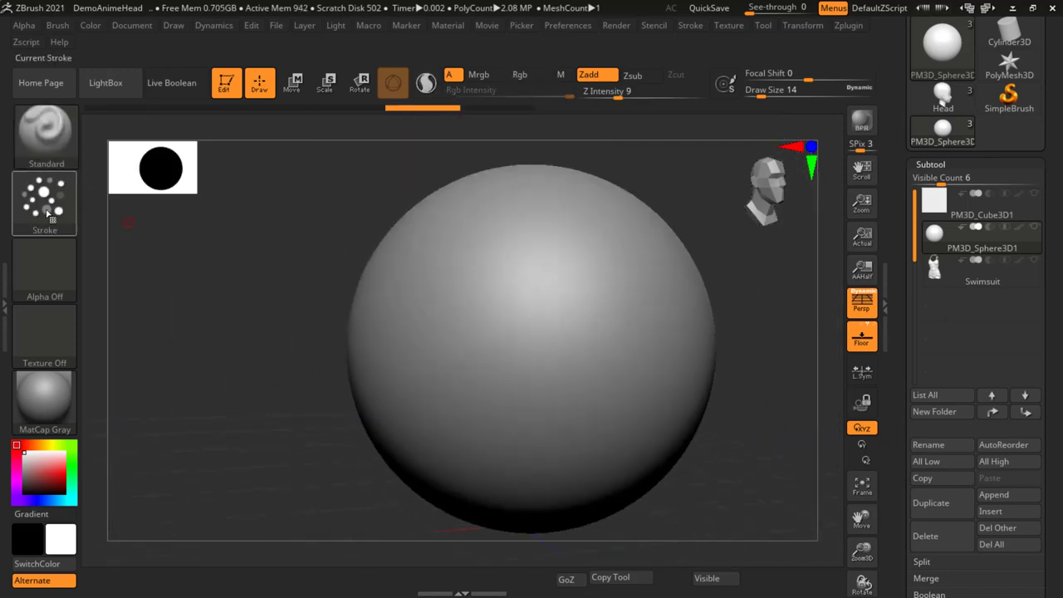
{"action": "left_click", "coordinate": [49, 214]}
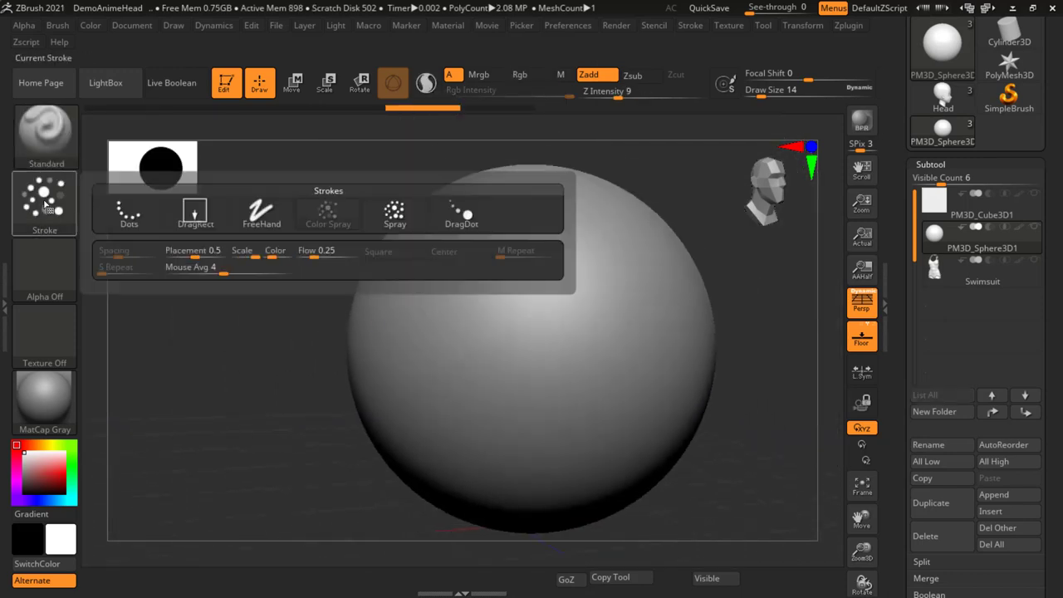
{"action": "left_click", "coordinate": [399, 214]}
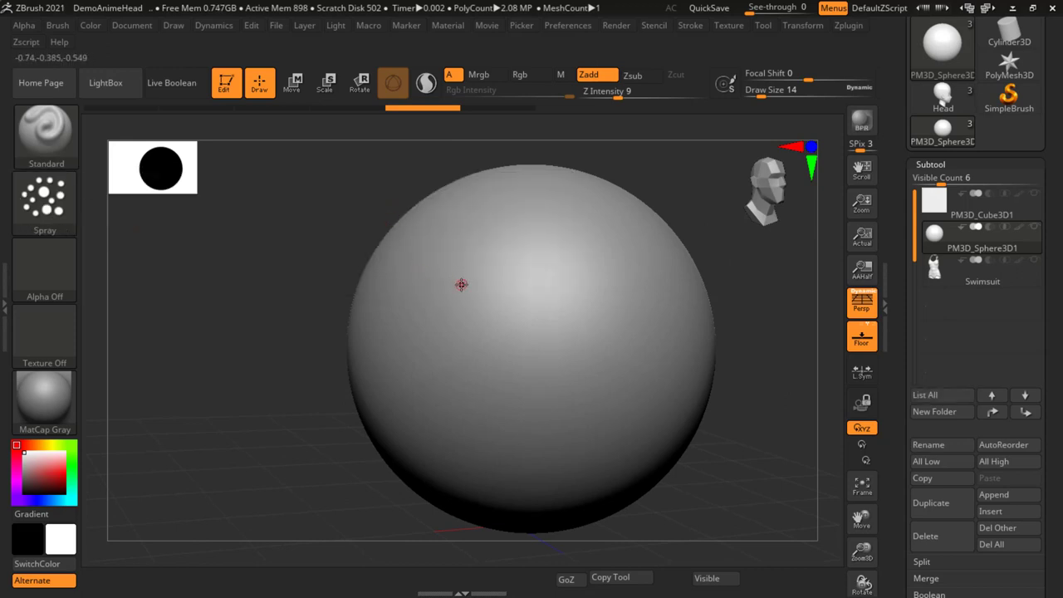
{"action": "key", "text": "s"}
{"action": "left_click_drag", "start_coordinate": [462, 286], "coordinate": [536, 320]}
{"action": "left_click_drag", "start_coordinate": [573, 366], "coordinate": [455, 380]}
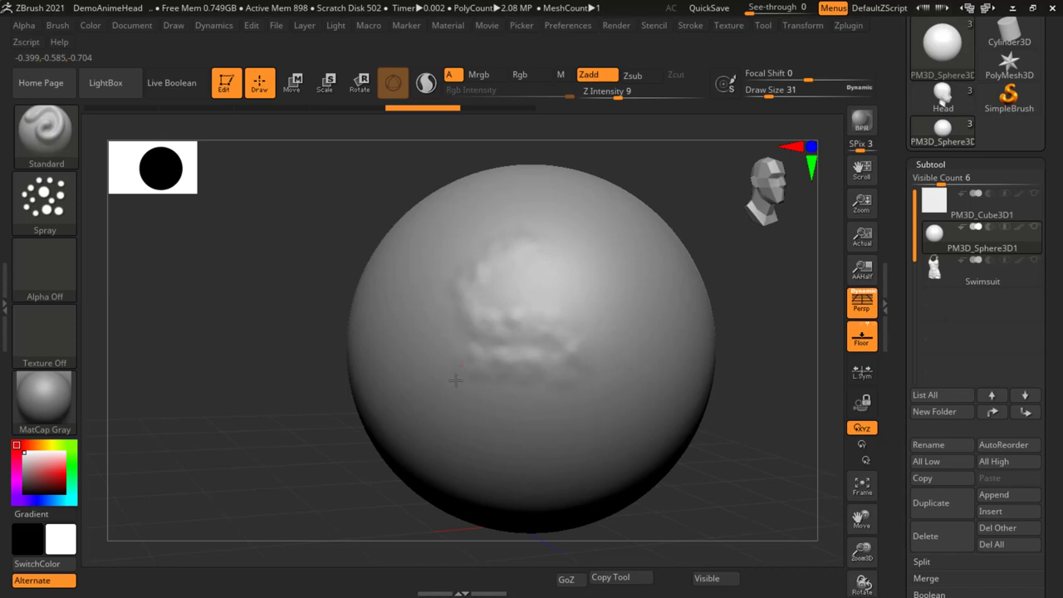
{"action": "left_click_drag", "start_coordinate": [474, 438], "coordinate": [486, 458]}
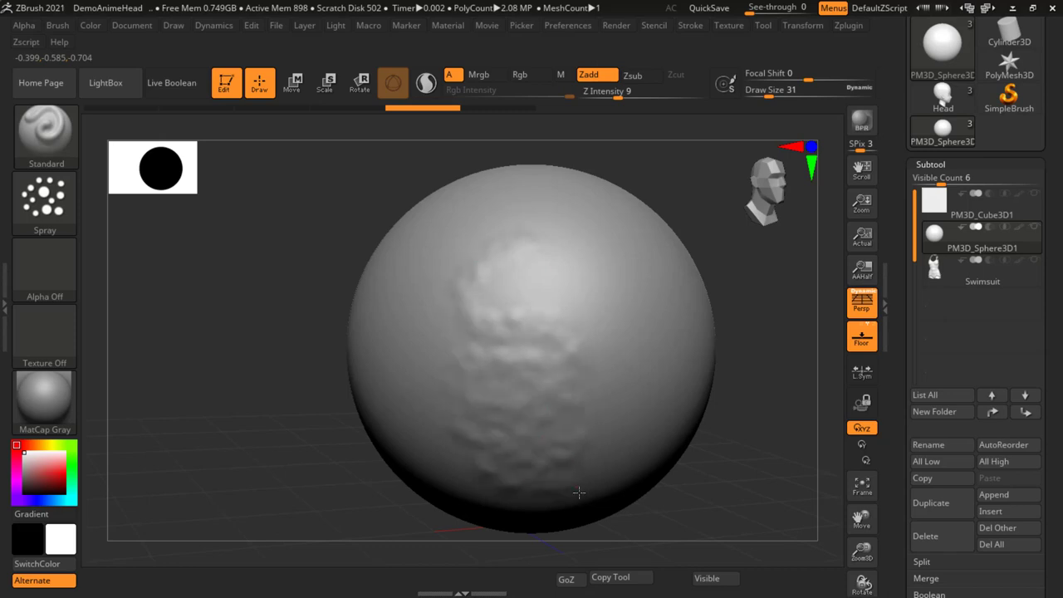
{"action": "left_click", "coordinate": [32, 206]}
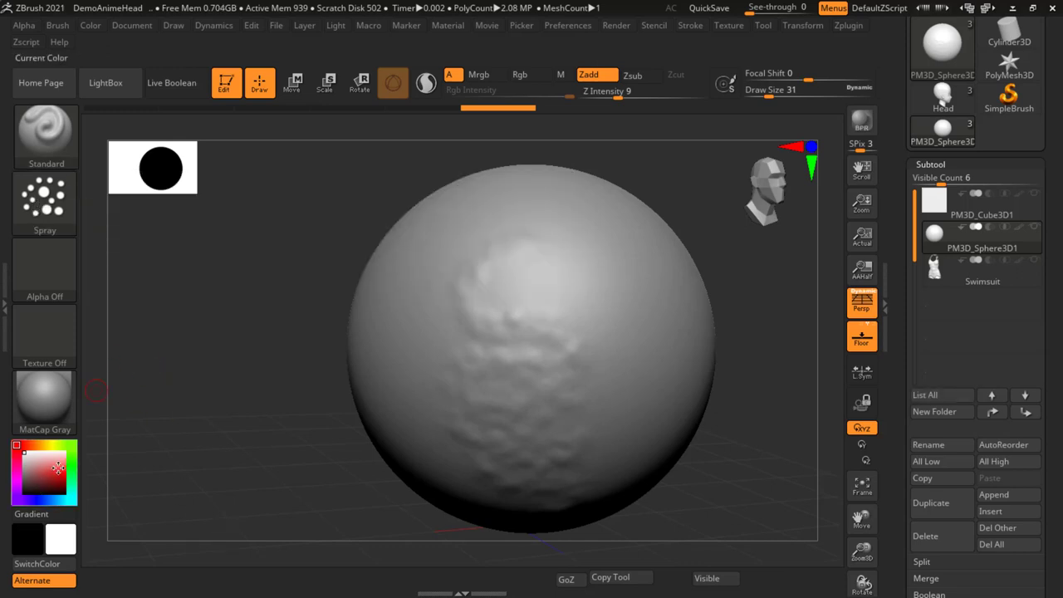
{"action": "mouse_move", "coordinate": [69, 456]}
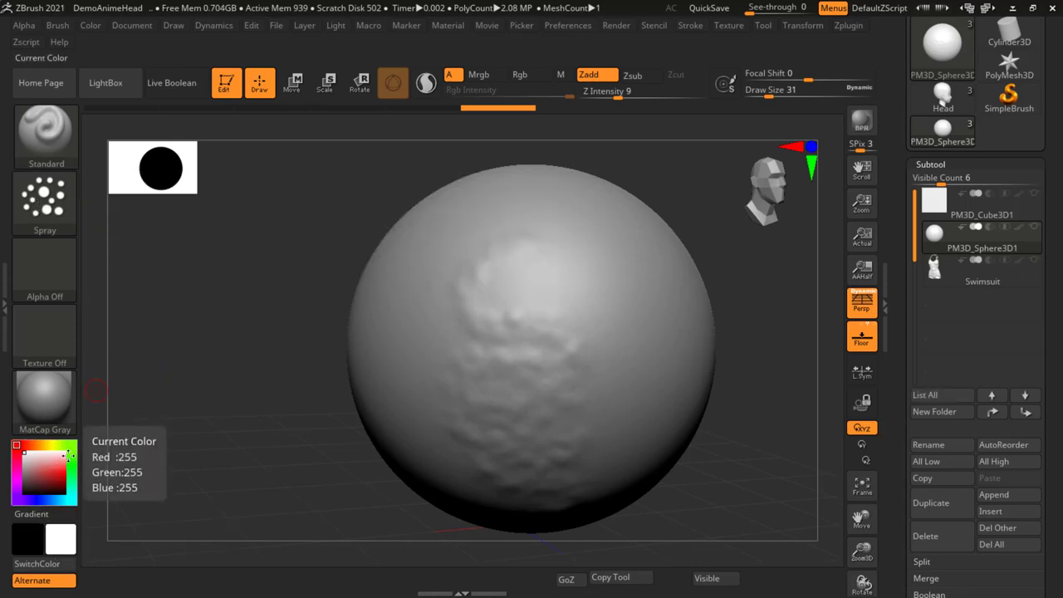
- Set the main brush colour to green in the large colour picker
{"action": "left_click", "coordinate": [60, 539]}
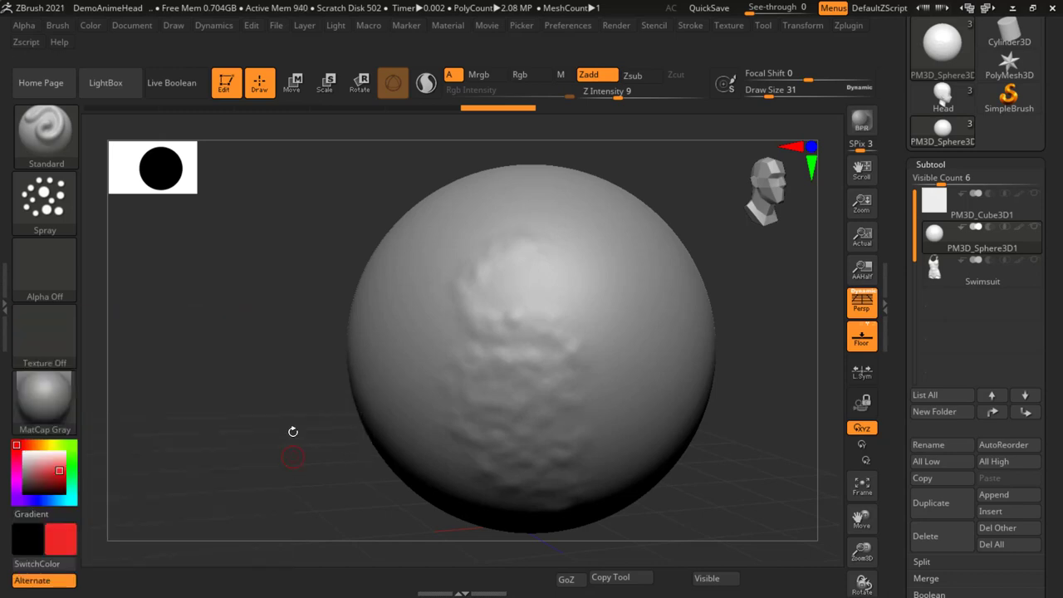
{"action": "left_click", "coordinate": [33, 547]}
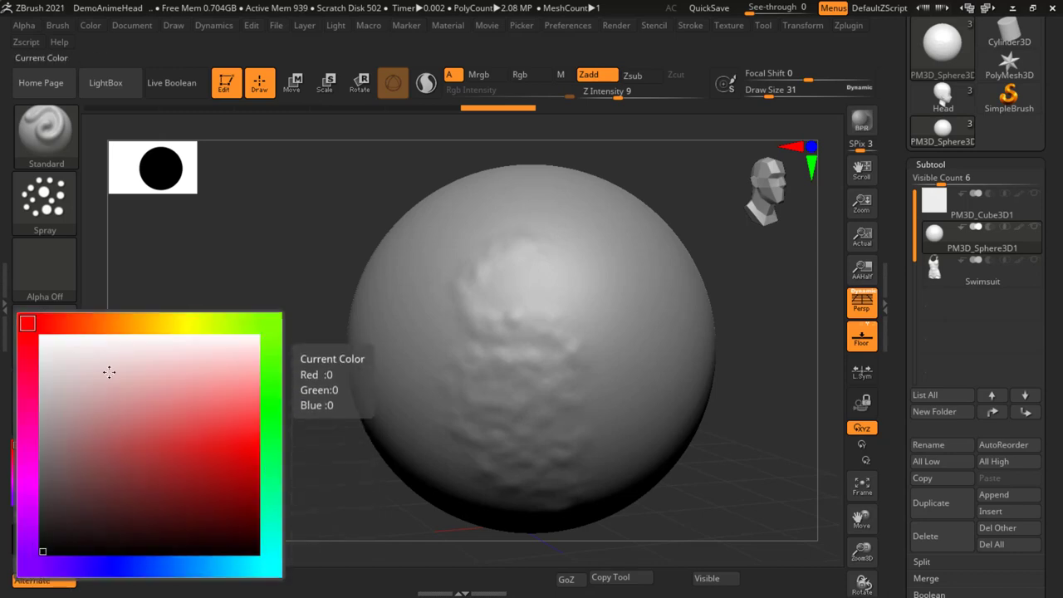
{"action": "left_click_drag", "start_coordinate": [240, 345], "coordinate": [257, 441]}
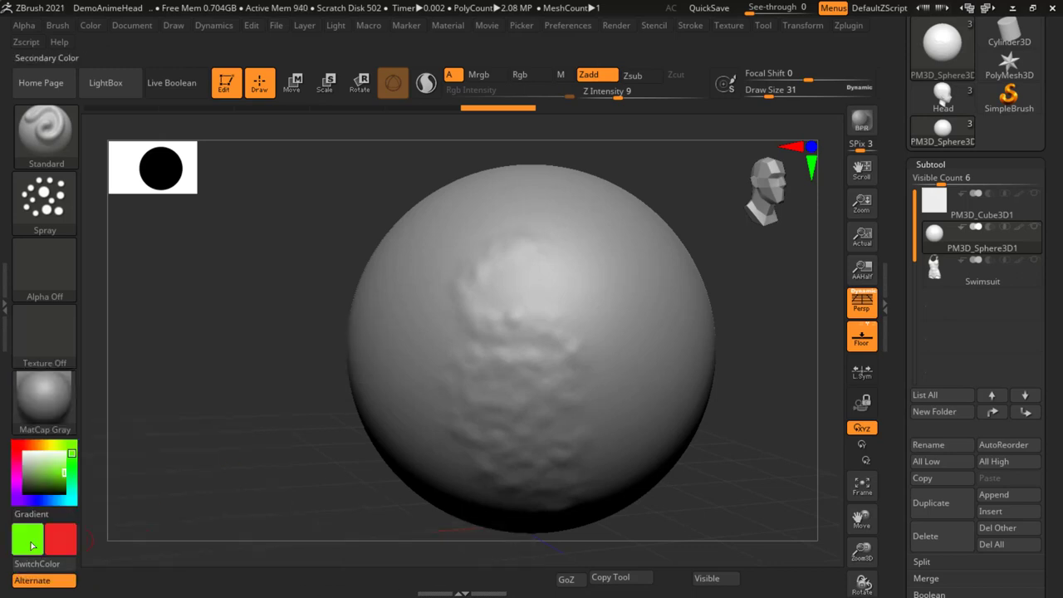
- Switch to the Color Spray stroke, then zoom in on the red sphere and back out
{"action": "left_click", "coordinate": [45, 204]}
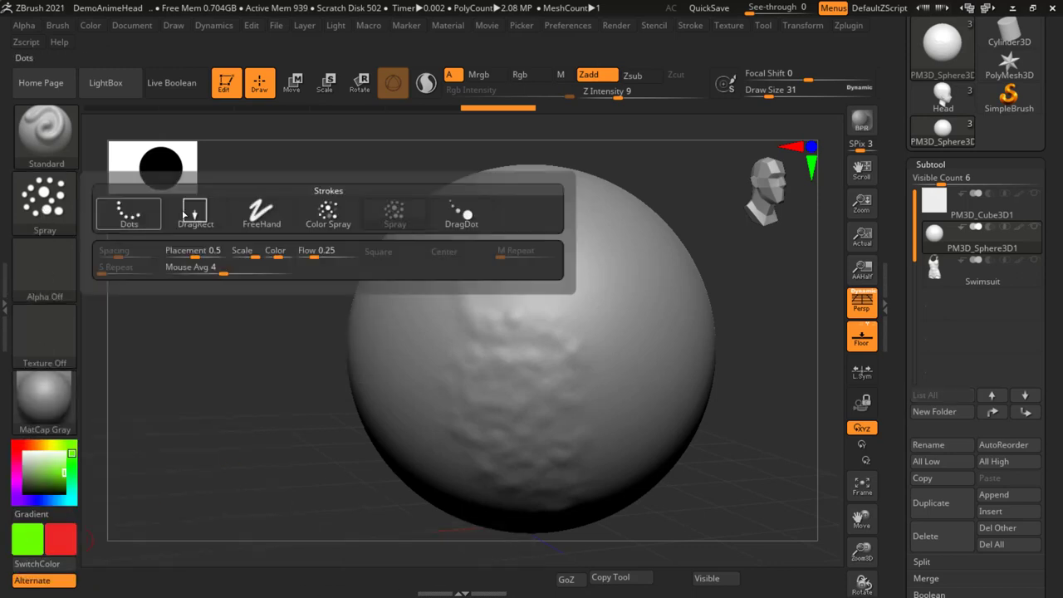
{"action": "left_click", "coordinate": [328, 214]}
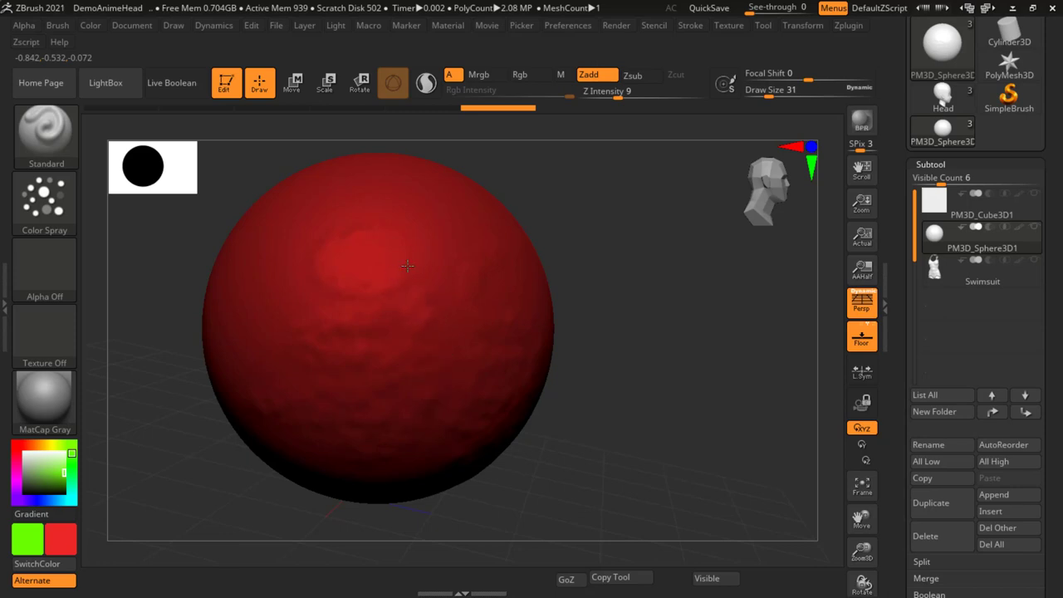
{"action": "mouse_move", "coordinate": [273, 327]}
{"action": "right_mouse_down", "text": "ctrl"}
{"action": "mouse_move", "coordinate": [510, 359]}
{"action": "mouse_move", "coordinate": [391, 277]}
{"action": "mouse_move", "coordinate": [435, 357]}
{"action": "mouse_move", "coordinate": [437, 314]}
{"action": "right_mouse_up", "text": "ctrl"}
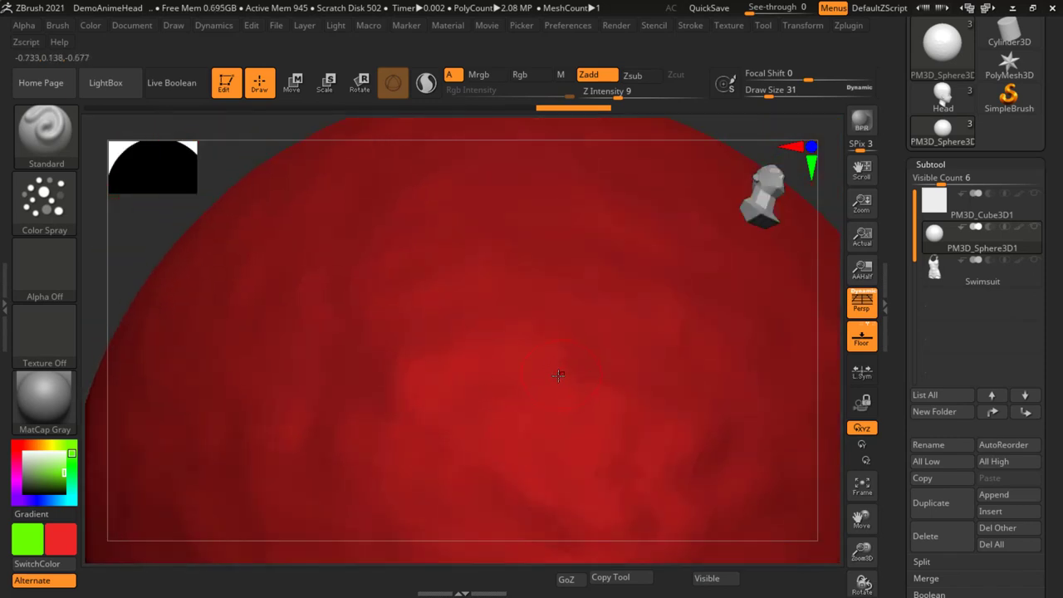
{"action": "mouse_move", "coordinate": [652, 363]}
{"action": "right_mouse_down", "text": "ctrl"}
{"action": "mouse_move", "coordinate": [399, 349]}
{"action": "mouse_move", "coordinate": [597, 380]}
{"action": "mouse_move", "coordinate": [705, 290]}
{"action": "mouse_move", "coordinate": [750, 296]}
{"action": "mouse_move", "coordinate": [616, 305]}
{"action": "right_mouse_up", "text": "ctrl"}
- Set up the DragDot stroke with Alpha 11, draw size 101, and higher Z Intensity
{"action": "left_click", "coordinate": [48, 208]}
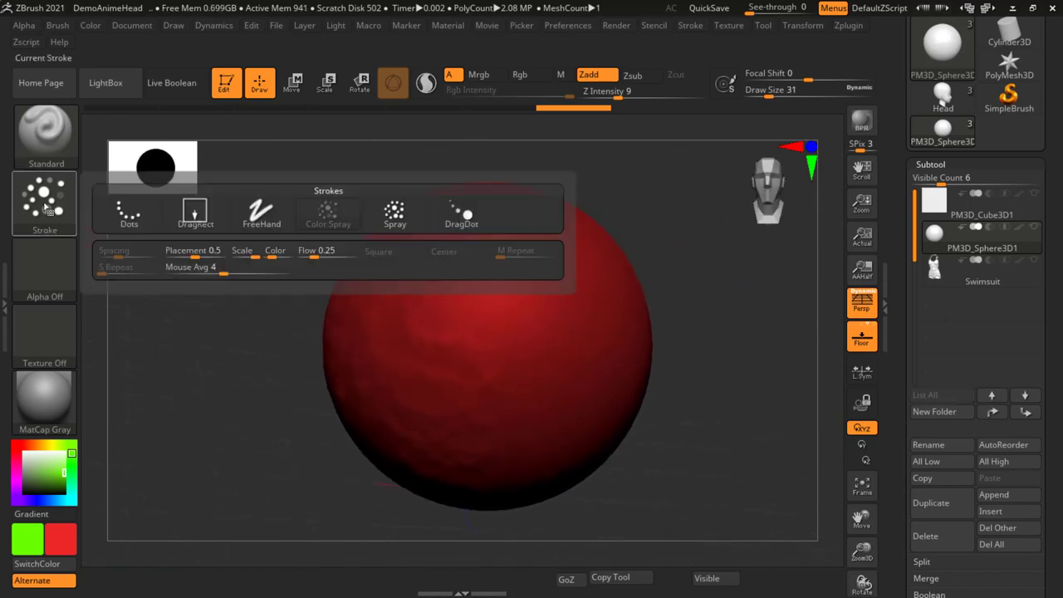
{"action": "left_click", "coordinate": [462, 215]}
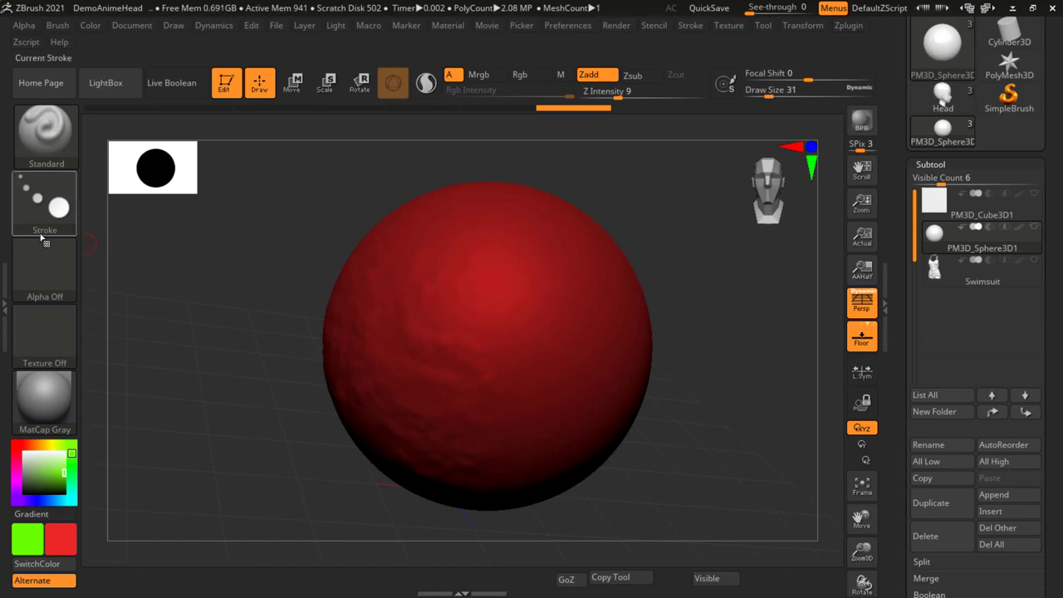
{"action": "left_click_drag", "start_coordinate": [743, 307], "coordinate": [759, 302]}
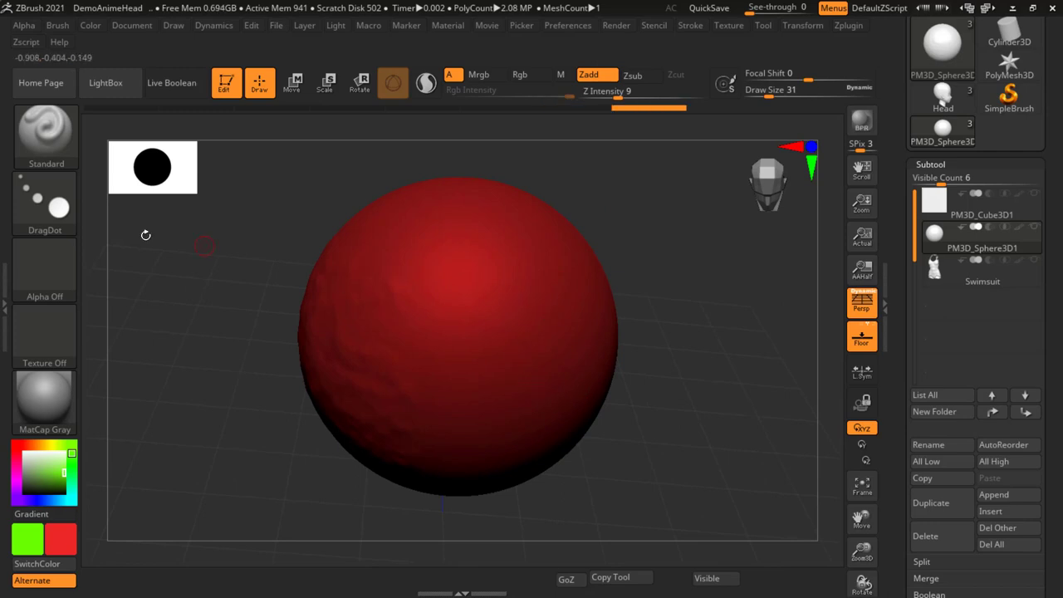
{"action": "left_click", "coordinate": [46, 274]}
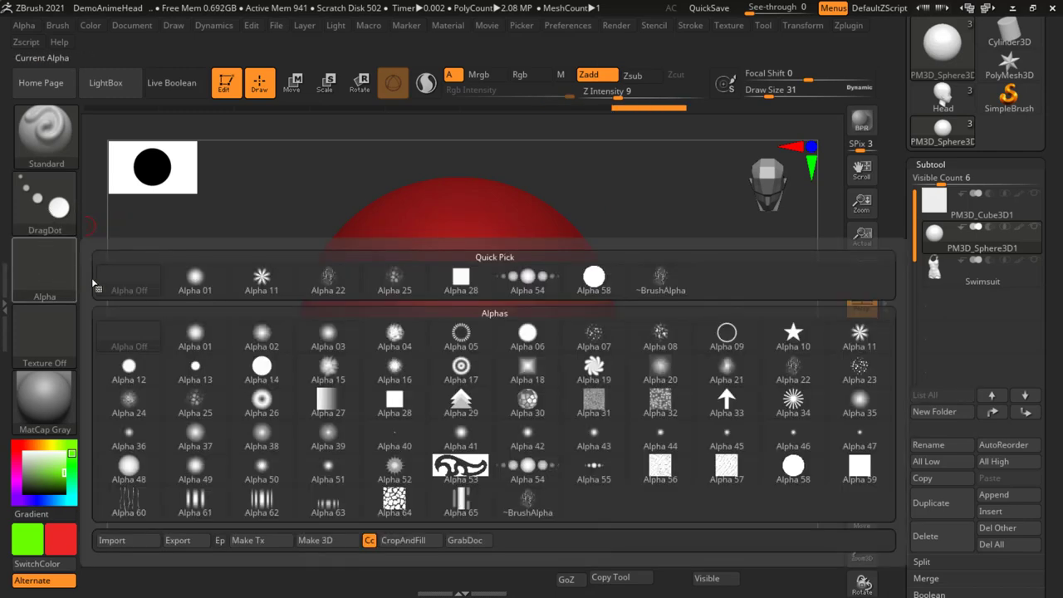
{"action": "left_click", "coordinate": [262, 283]}
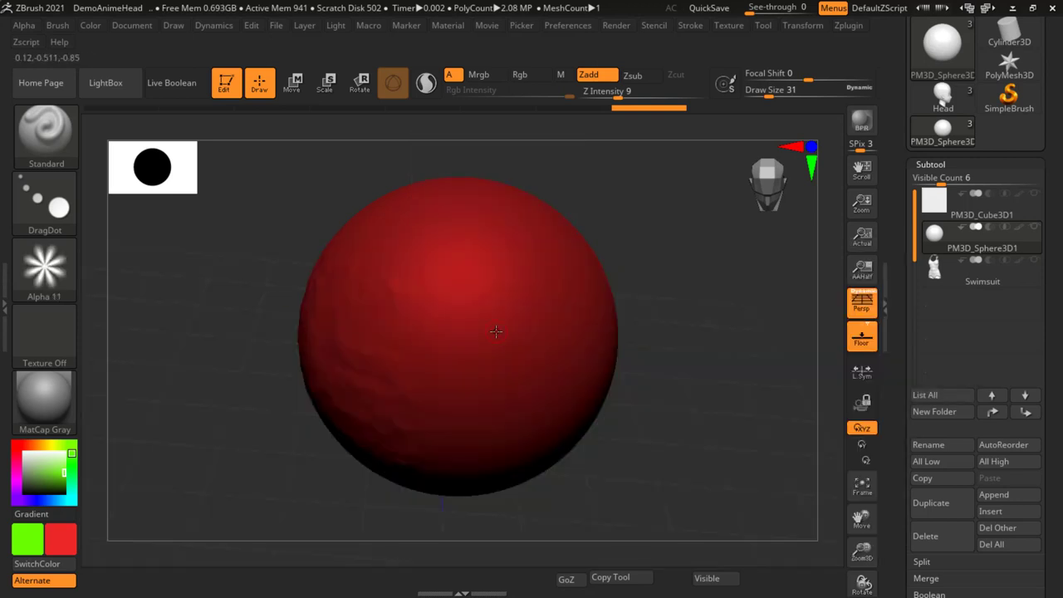
{"action": "type", "text": "s101"}
{"action": "key", "text": "Return"}
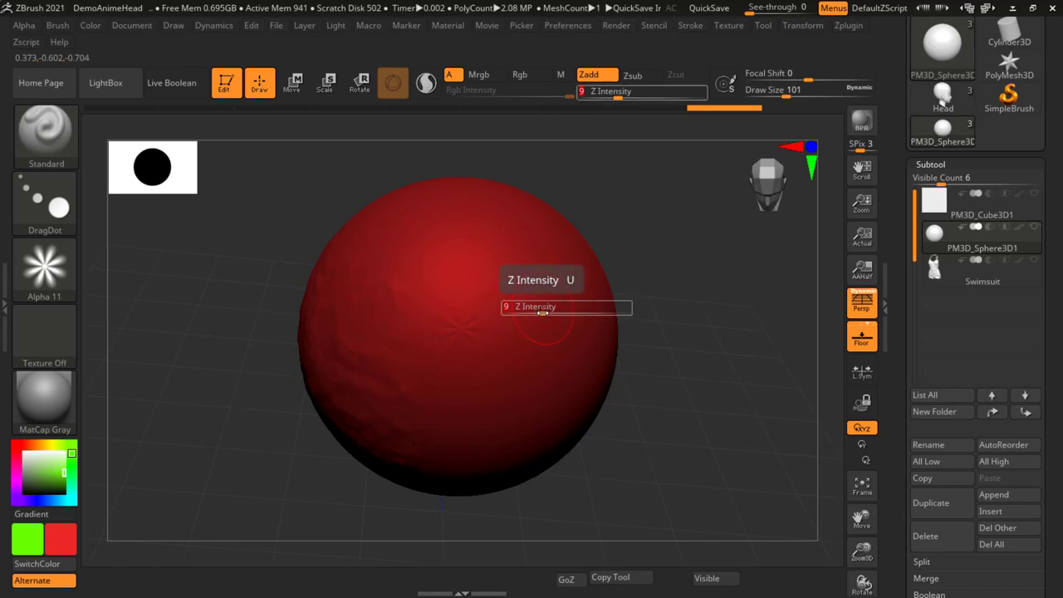
{"action": "mouse_move", "coordinate": [542, 312]}
{"action": "left_mouse_down"}
{"action": "mouse_move", "coordinate": [588, 312]}
{"action": "mouse_move", "coordinate": [555, 309]}
{"action": "mouse_move", "coordinate": [485, 226]}
{"action": "mouse_move", "coordinate": [498, 236]}
{"action": "mouse_move", "coordinate": [444, 228]}
{"action": "mouse_move", "coordinate": [415, 239]}
{"action": "mouse_move", "coordinate": [413, 204]}
{"action": "mouse_move", "coordinate": [472, 207]}
{"action": "mouse_move", "coordinate": [449, 237]}
{"action": "mouse_move", "coordinate": [469, 279]}
{"action": "mouse_move", "coordinate": [504, 302]}
{"action": "mouse_move", "coordinate": [467, 332]}
{"action": "mouse_move", "coordinate": [443, 258]}
{"action": "left_mouse_up"}
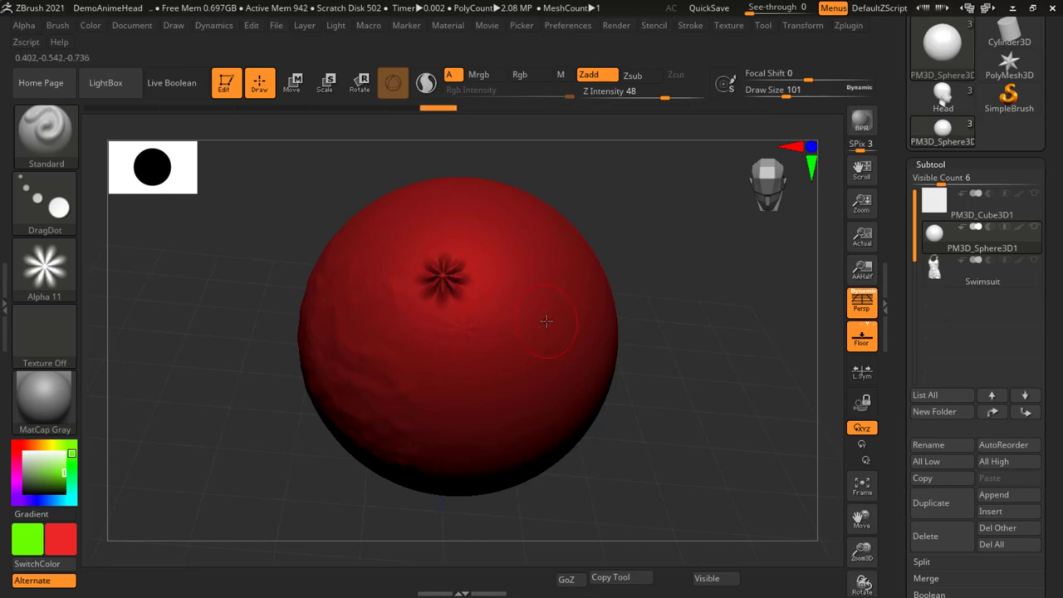
- Stamp Alpha 11 stars onto the sphere and orbit it so both stamps face forward
{"action": "left_click_drag", "start_coordinate": [550, 319], "coordinate": [515, 274]}
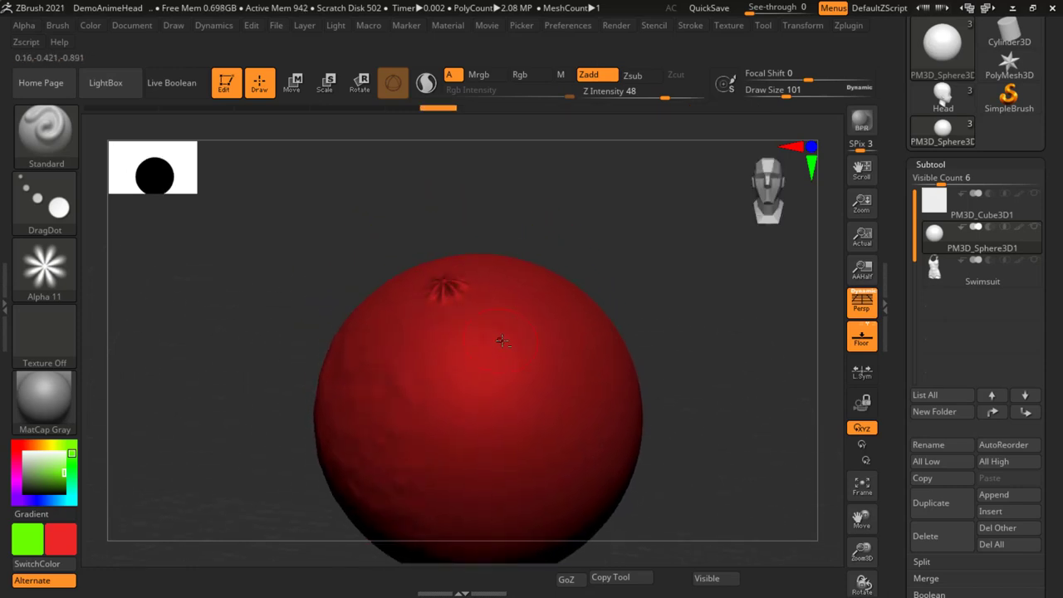
{"action": "mouse_move", "coordinate": [510, 328]}
{"action": "left_mouse_down"}
{"action": "mouse_move", "coordinate": [474, 340]}
{"action": "mouse_move", "coordinate": [474, 392]}
{"action": "mouse_move", "coordinate": [462, 380]}
{"action": "left_mouse_up"}
{"action": "left_click_drag", "start_coordinate": [634, 236], "coordinate": [510, 435]}
{"action": "left_click_drag", "start_coordinate": [735, 260], "coordinate": [493, 324]}
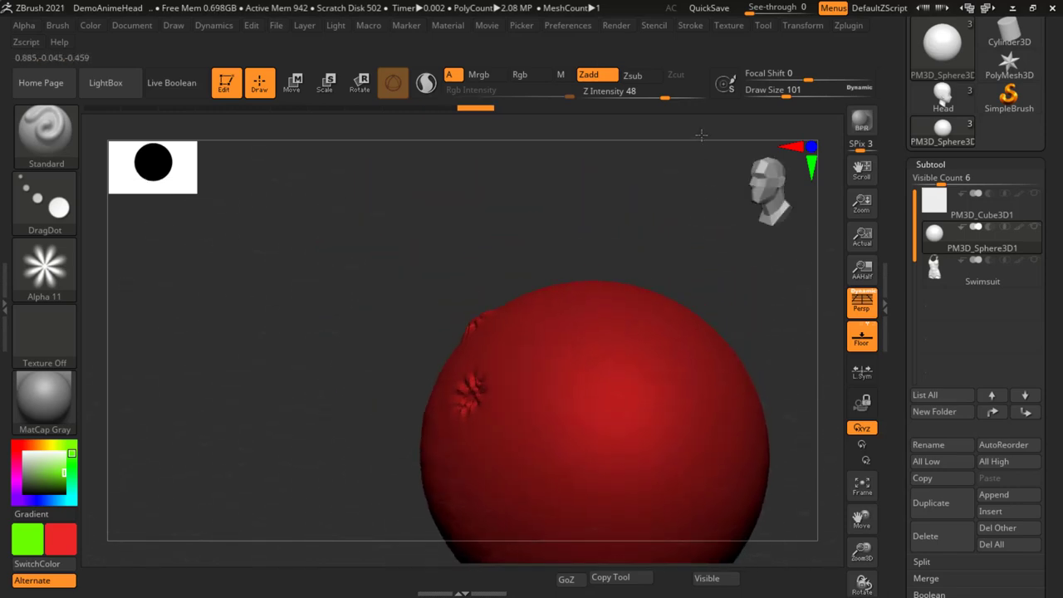
{"action": "mouse_move", "coordinate": [468, 250]}
{"action": "left_mouse_down"}
{"action": "mouse_move", "coordinate": [630, 360]}
{"action": "mouse_move", "coordinate": [645, 266]}
{"action": "mouse_move", "coordinate": [657, 318]}
{"action": "mouse_move", "coordinate": [645, 350]}
{"action": "mouse_move", "coordinate": [654, 346]}
{"action": "left_mouse_up"}
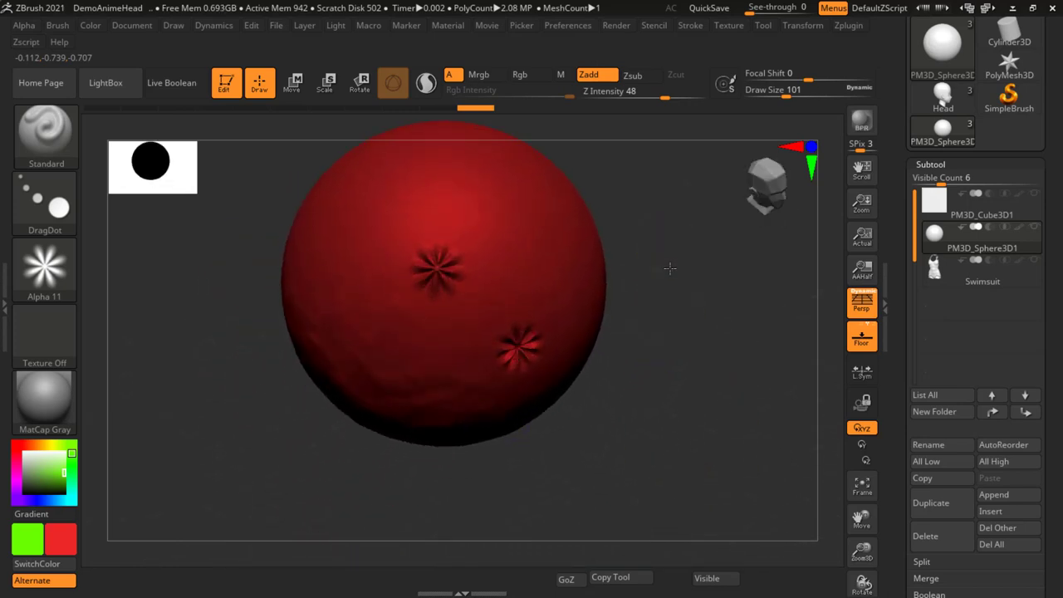
{"action": "left_click_drag", "start_coordinate": [670, 268], "coordinate": [664, 285]}
{"action": "left_click", "coordinate": [45, 266]}
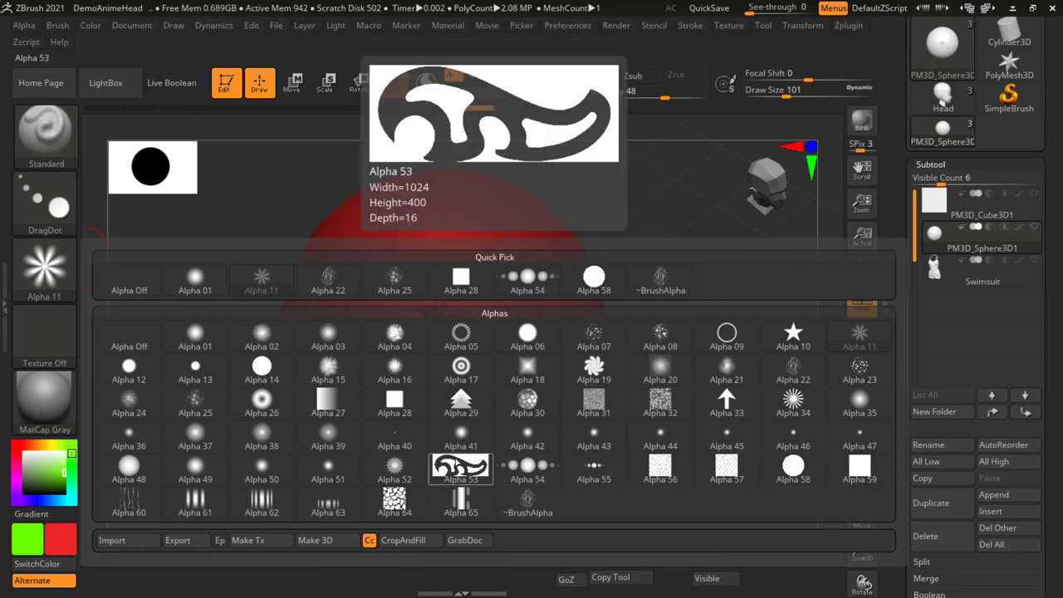
- Stamp the Alpha 53 pattern near the sphere's centre
{"action": "left_click", "coordinate": [459, 467]}
{"action": "left_click_drag", "start_coordinate": [625, 290], "coordinate": [546, 310]}
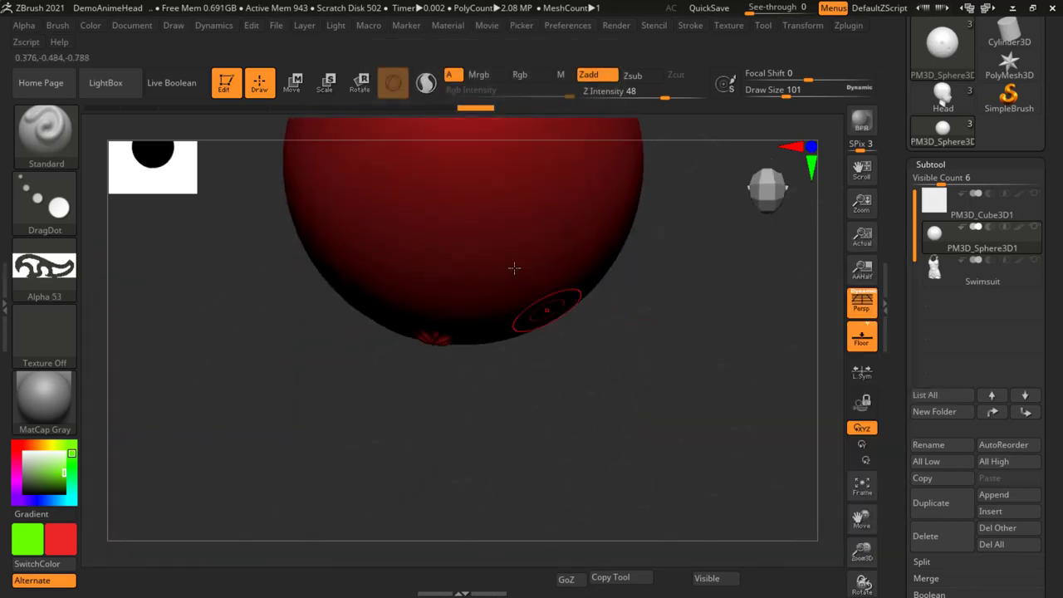
{"action": "left_click_drag", "start_coordinate": [726, 226], "coordinate": [722, 379]}
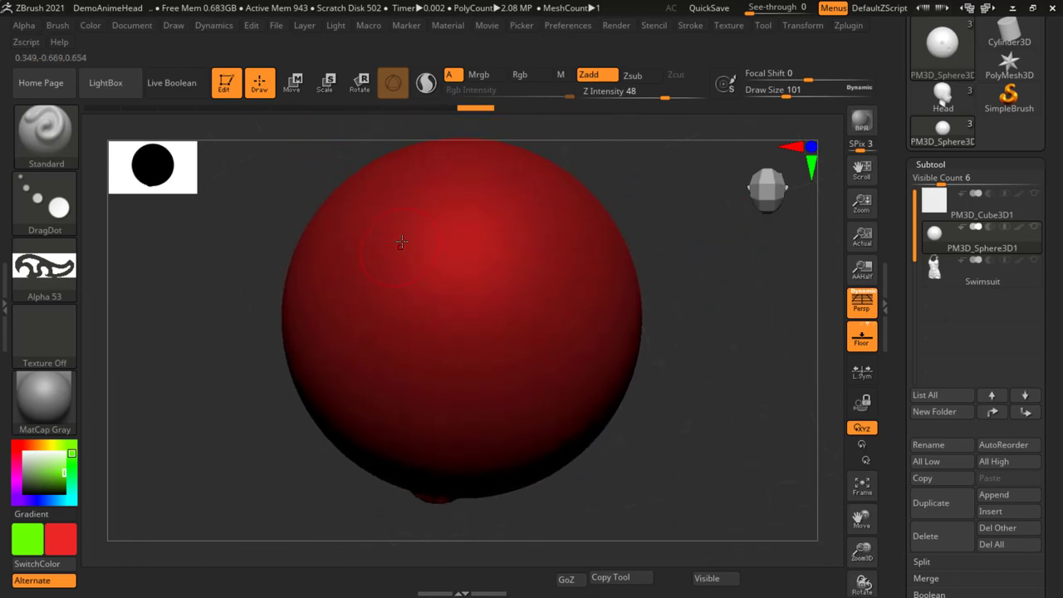
{"action": "mouse_move", "coordinate": [427, 249]}
{"action": "left_mouse_down"}
{"action": "mouse_move", "coordinate": [510, 327]}
{"action": "mouse_move", "coordinate": [504, 235]}
{"action": "mouse_move", "coordinate": [510, 308]}
{"action": "mouse_move", "coordinate": [448, 353]}
{"action": "left_mouse_up"}
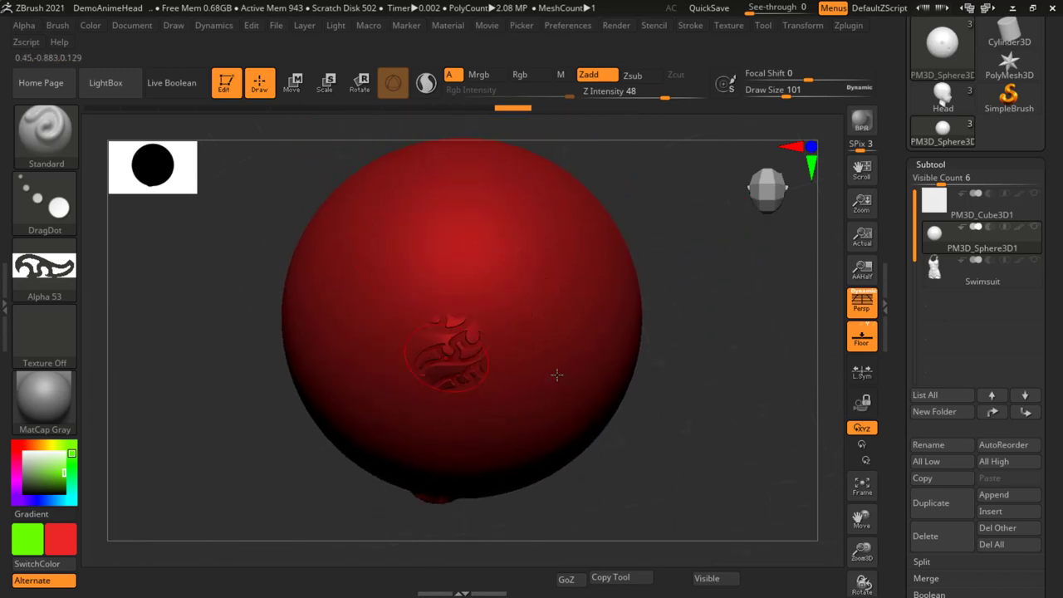
{"action": "left_click_drag", "start_coordinate": [656, 419], "coordinate": [660, 315]}
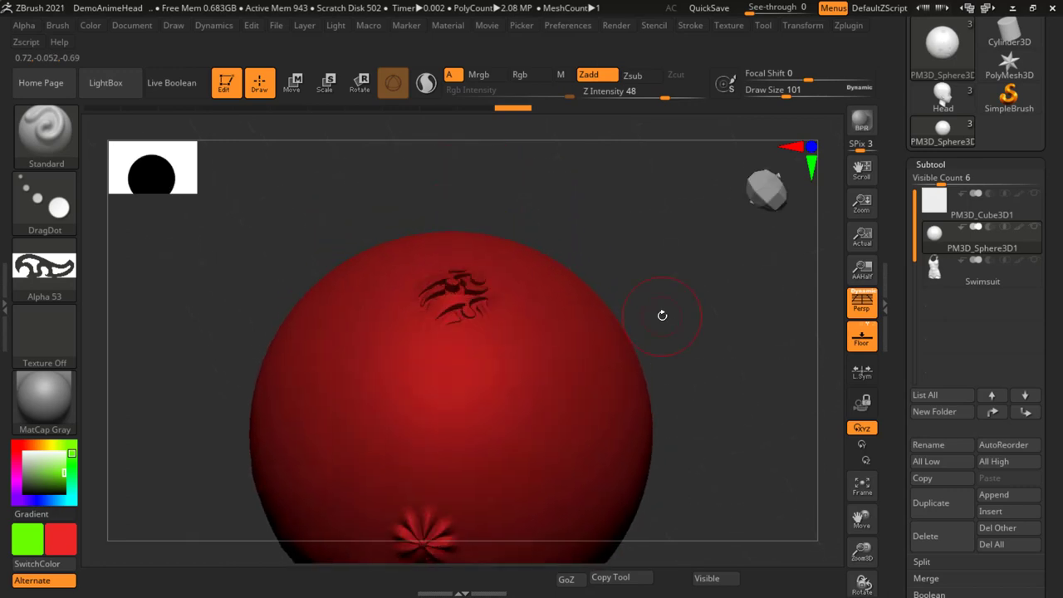
{"action": "key", "text": "ctrl"}
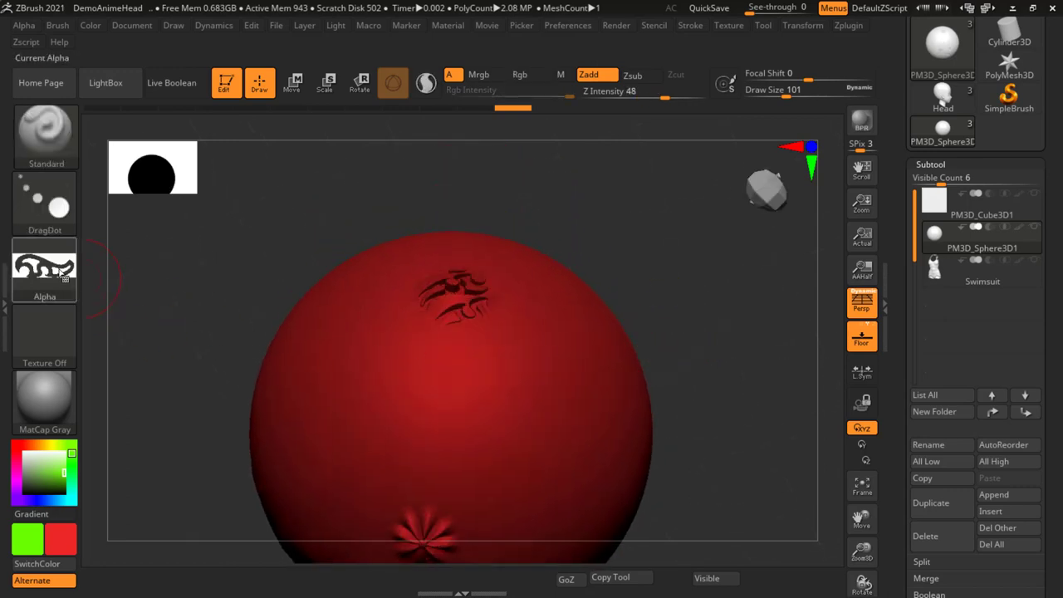
- Stamp a large Alpha 05 ring around the top emblem, redoing a misplaced attempt
{"action": "left_click", "coordinate": [45, 267]}
{"action": "left_click", "coordinate": [461, 349]}
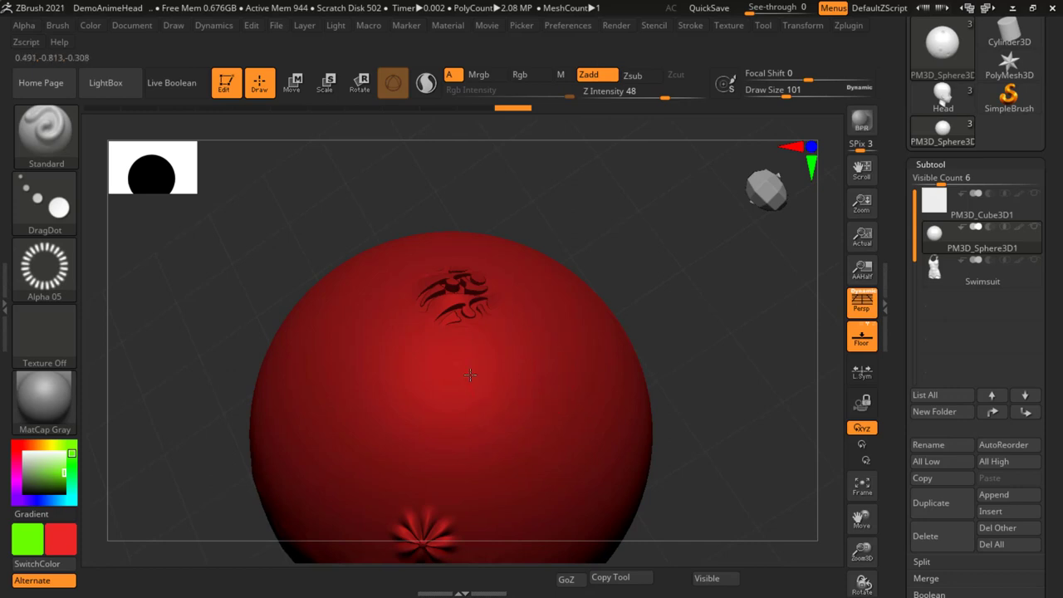
{"action": "left_click_drag", "start_coordinate": [411, 382], "coordinate": [539, 353]}
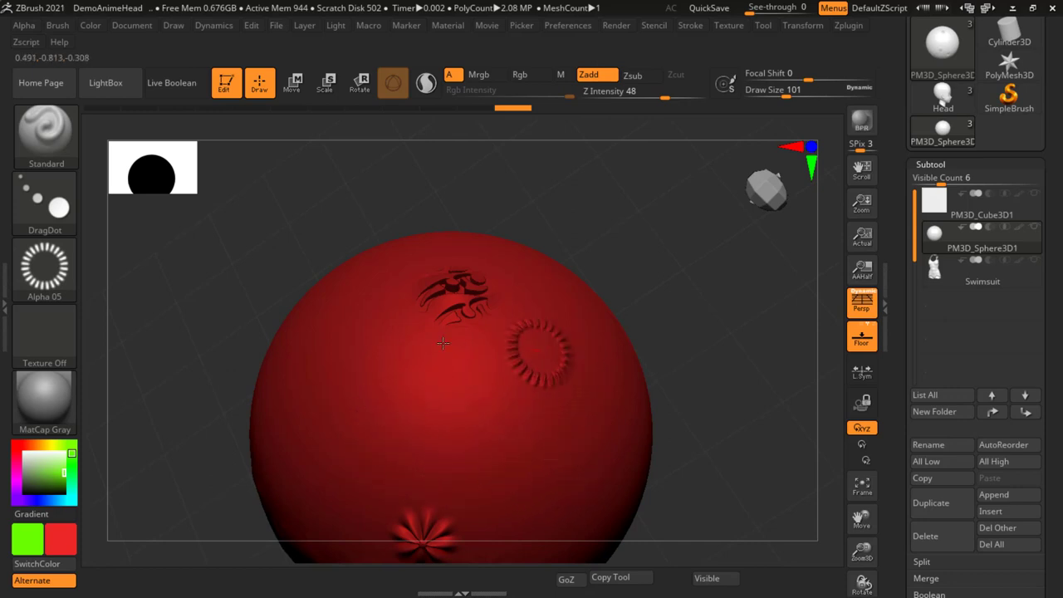
{"action": "key", "text": "ctrl+z"}
{"action": "mouse_move", "coordinate": [399, 355]}
{"action": "left_mouse_down"}
{"action": "mouse_move", "coordinate": [414, 544]}
{"action": "mouse_move", "coordinate": [459, 279]}
{"action": "mouse_move", "coordinate": [439, 352]}
{"action": "left_mouse_up"}
{"action": "key", "text": "s"}
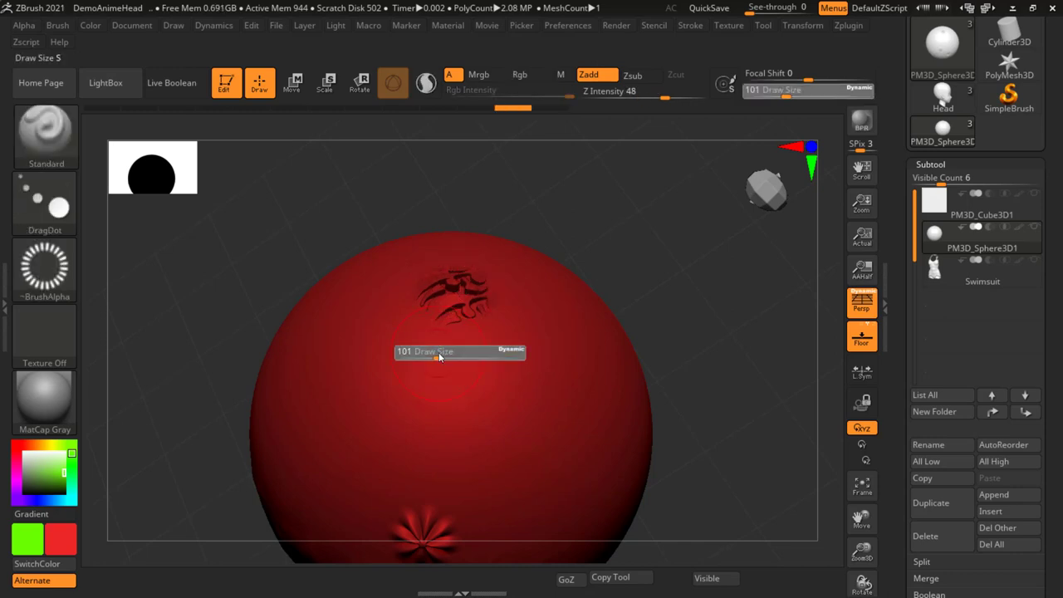
{"action": "left_click_drag", "start_coordinate": [417, 374], "coordinate": [456, 281]}
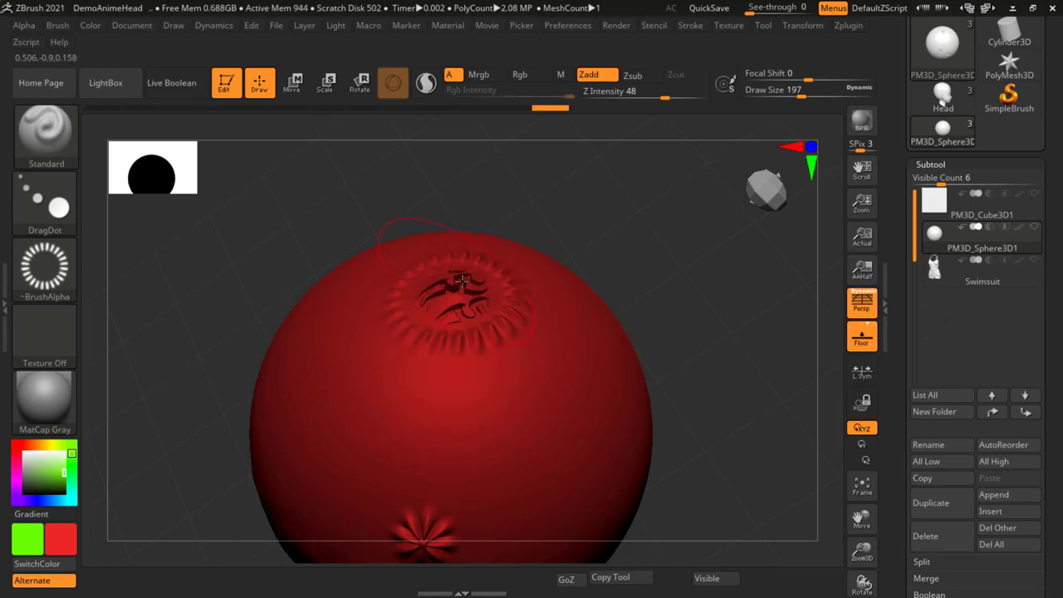
{"action": "left_click_drag", "start_coordinate": [584, 216], "coordinate": [605, 326]}
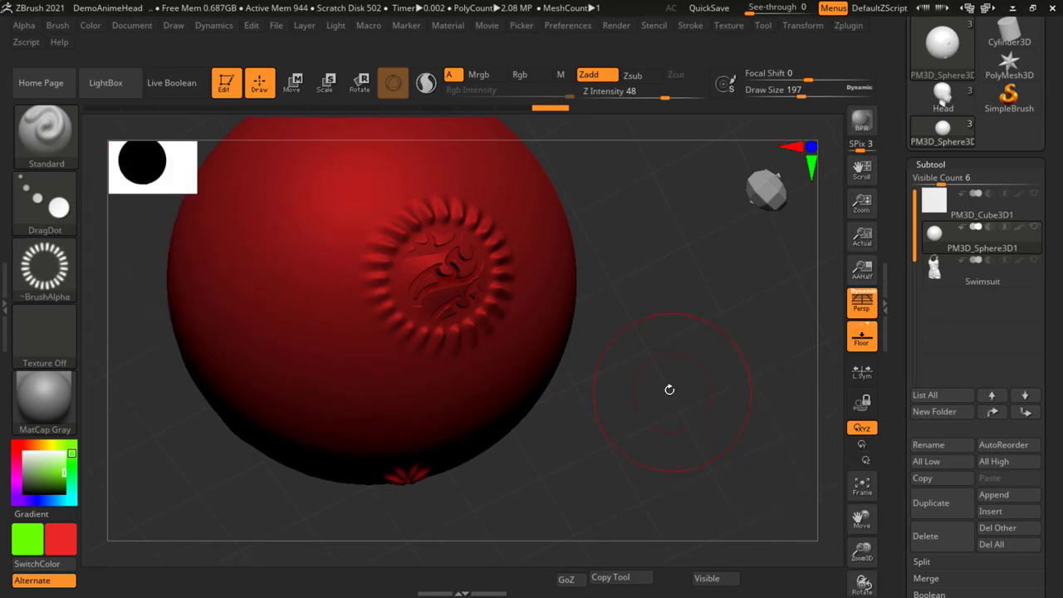
{"action": "left_click_drag", "start_coordinate": [670, 390], "coordinate": [650, 300]}
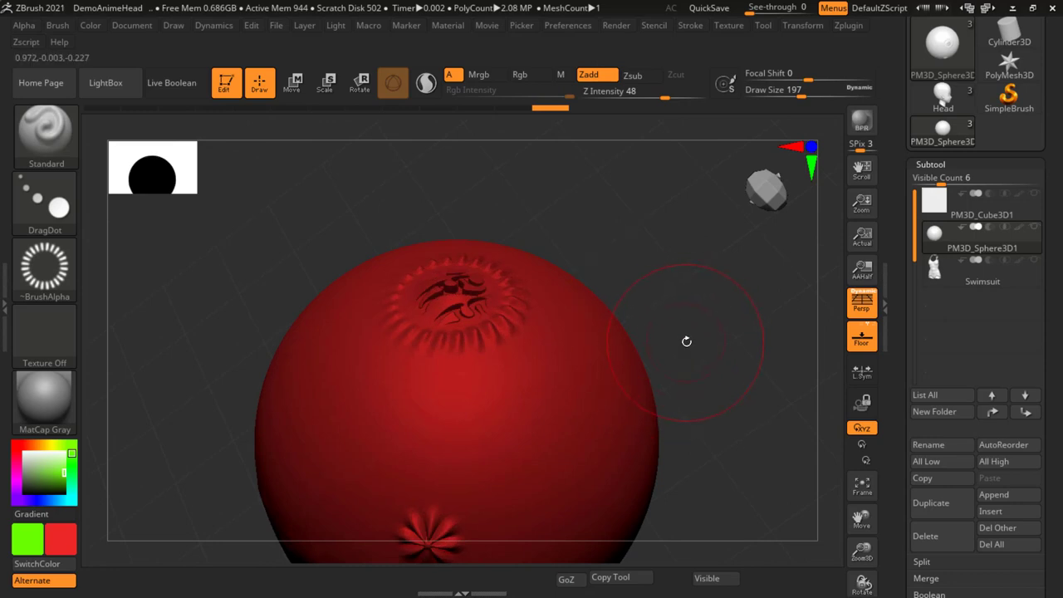
{"action": "left_click_drag", "start_coordinate": [678, 448], "coordinate": [662, 367]}
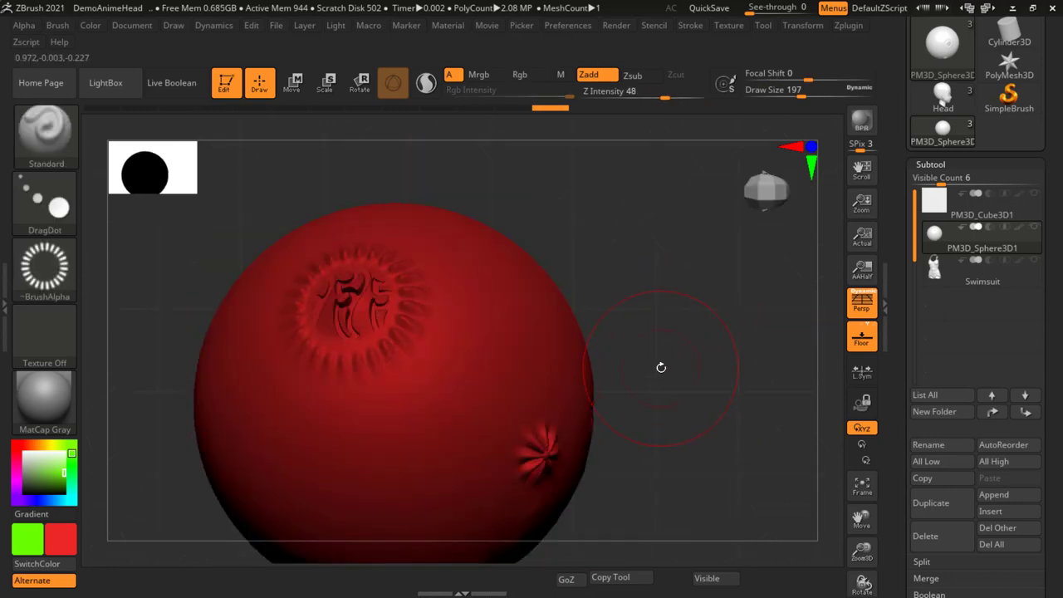
{"action": "left_click", "coordinate": [25, 218]}
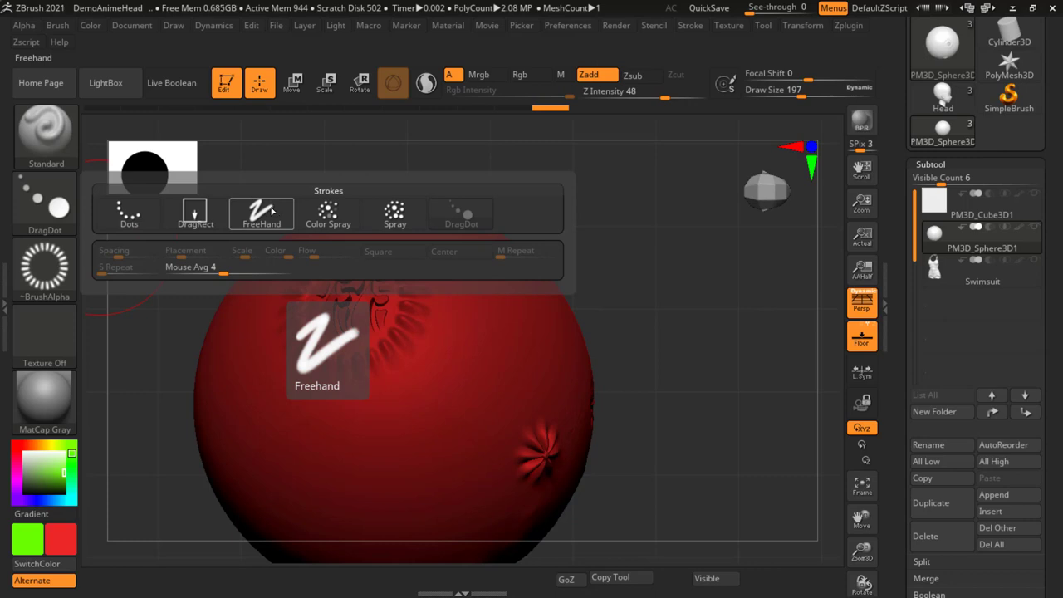
- Select DragRect, test a ring stamp on the sphere, and undo it
{"action": "left_click", "coordinate": [214, 223]}
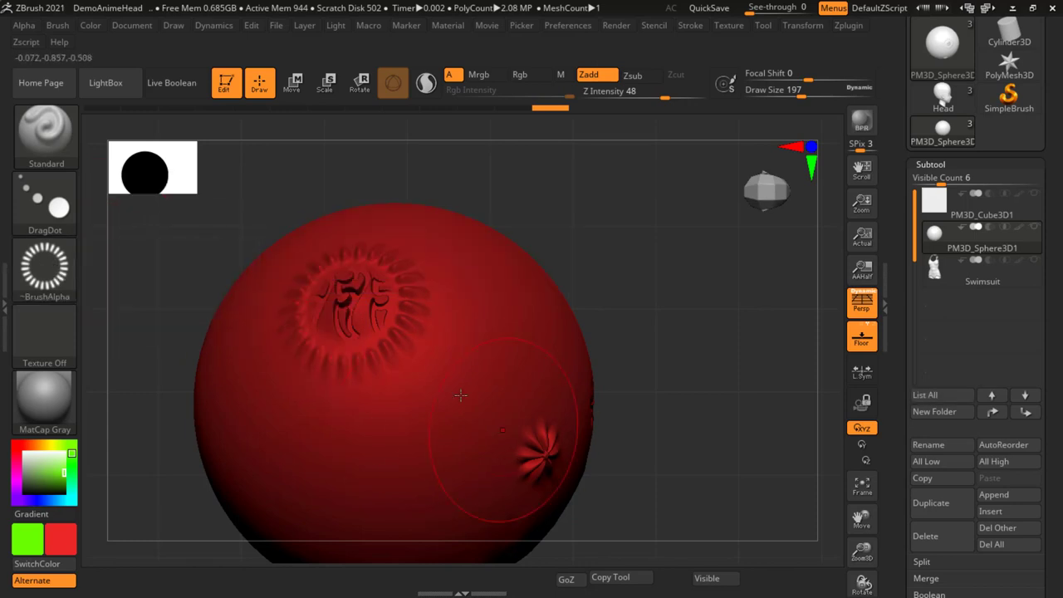
{"action": "left_click_drag", "start_coordinate": [472, 349], "coordinate": [507, 390]}
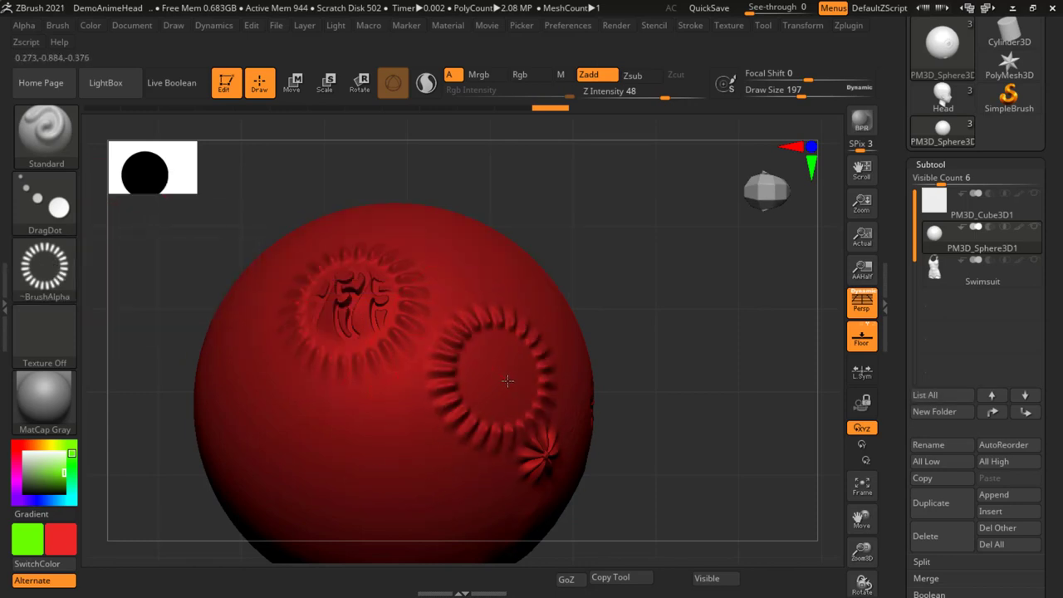
{"action": "key", "text": "ctrl+z"}
{"action": "left_click", "coordinate": [46, 218]}
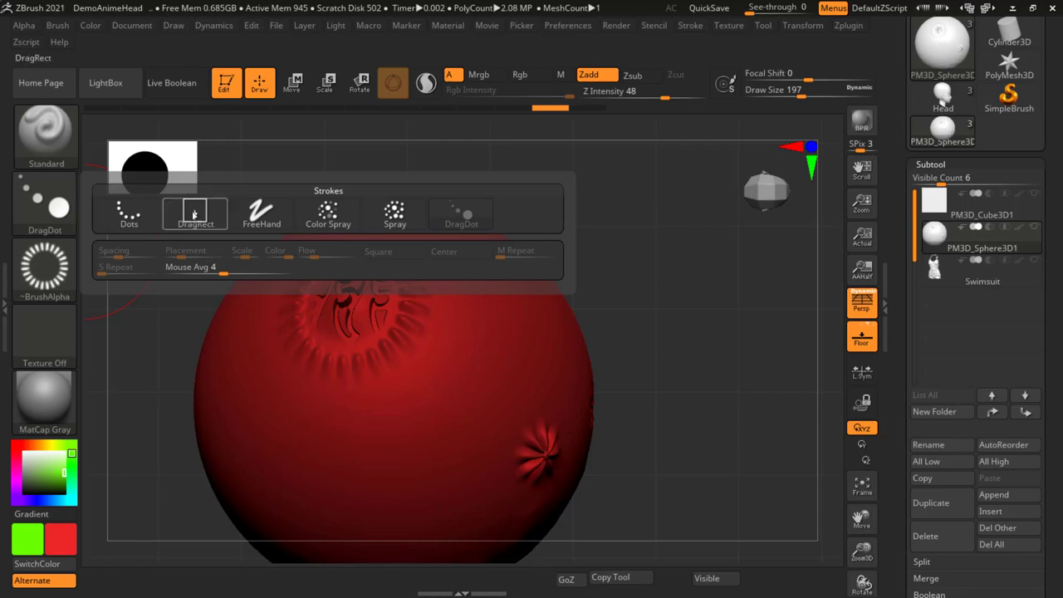
- Stamp a smaller Alpha 05 ring beside the top emblem with DragRect, then inspect the whole sphere
{"action": "left_click", "coordinate": [215, 215]}
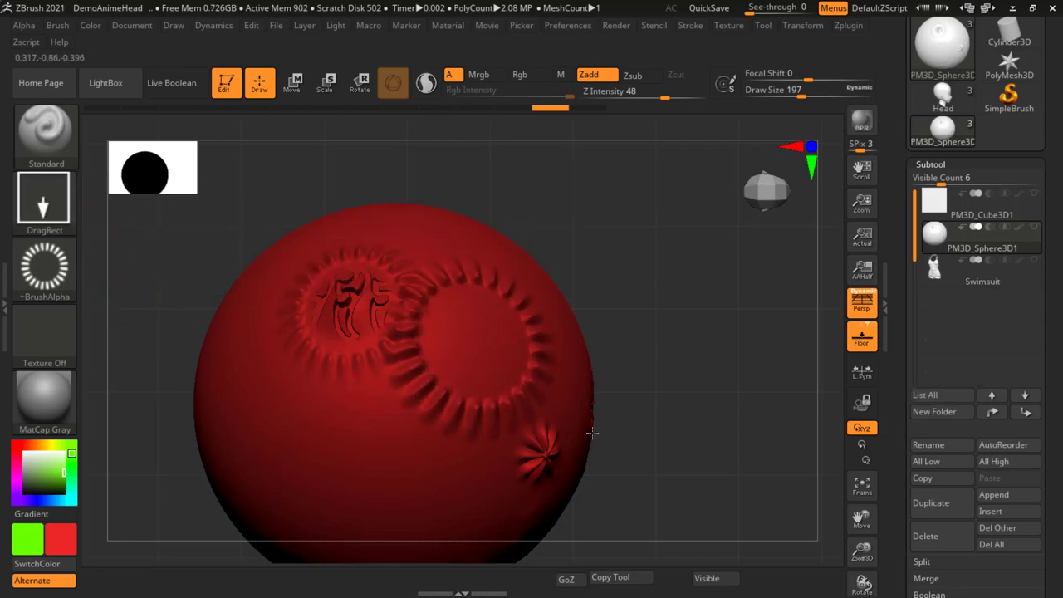
{"action": "mouse_move", "coordinate": [519, 378]}
{"action": "left_mouse_down"}
{"action": "mouse_move", "coordinate": [494, 342]}
{"action": "mouse_move", "coordinate": [478, 387]}
{"action": "left_mouse_up"}
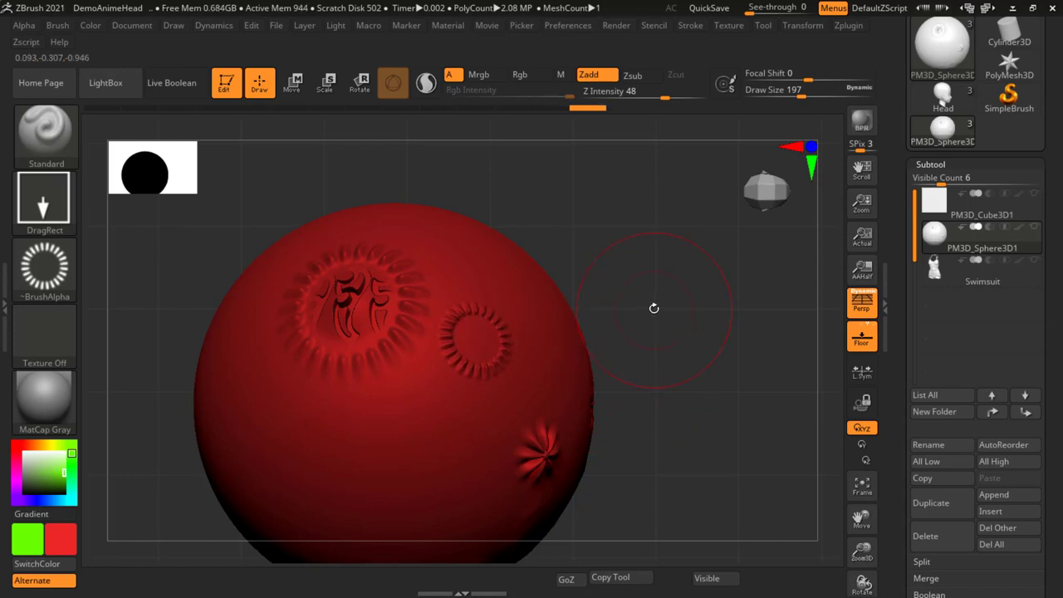
{"action": "left_click_drag", "start_coordinate": [653, 308], "coordinate": [699, 345]}
{"action": "right_click_drag", "start_coordinate": [699, 344], "coordinate": [619, 320], "text": "ctrl"}
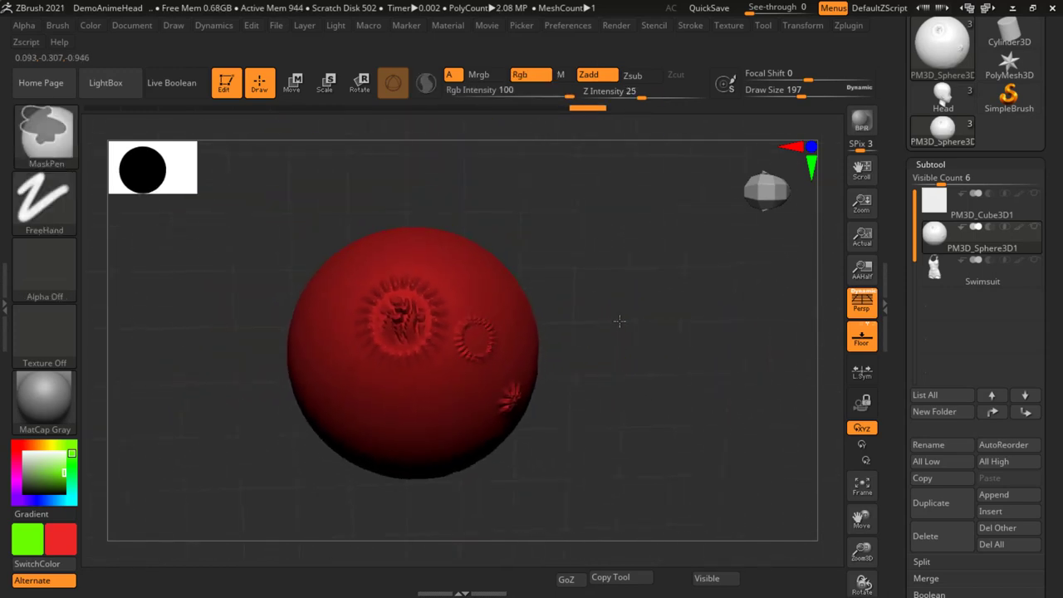
{"action": "mouse_move", "coordinate": [612, 368]}
{"action": "left_mouse_down"}
{"action": "mouse_move", "coordinate": [562, 386]}
{"action": "mouse_move", "coordinate": [584, 340]}
{"action": "left_mouse_up"}
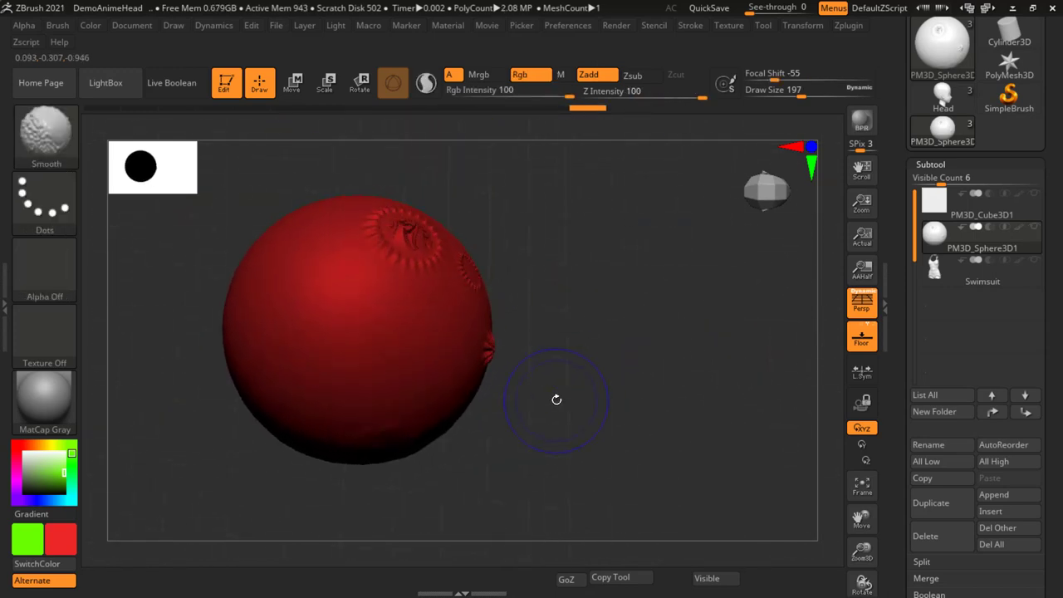
{"action": "left_click_drag", "start_coordinate": [553, 399], "coordinate": [554, 380], "text": "alt"}
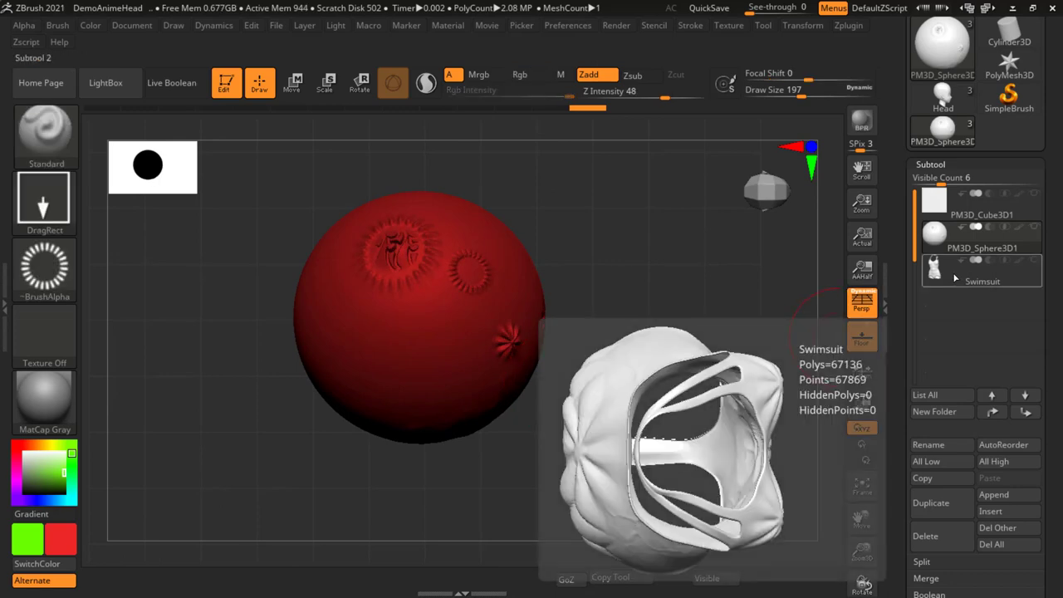
- Select the Swimsuit subtool, turn it to face front, and roll back Undo History to remove its bumps
{"action": "left_click", "coordinate": [955, 280]}
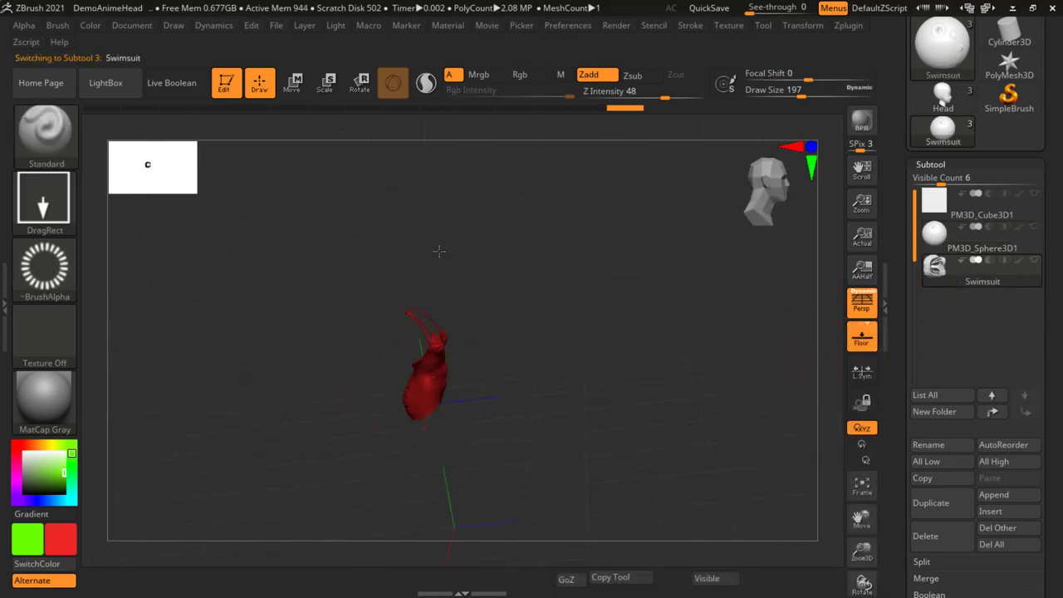
{"action": "mouse_move", "coordinate": [491, 303]}
{"action": "left_mouse_down"}
{"action": "mouse_move", "coordinate": [415, 418]}
{"action": "mouse_move", "coordinate": [486, 349]}
{"action": "mouse_move", "coordinate": [416, 357]}
{"action": "left_mouse_up"}
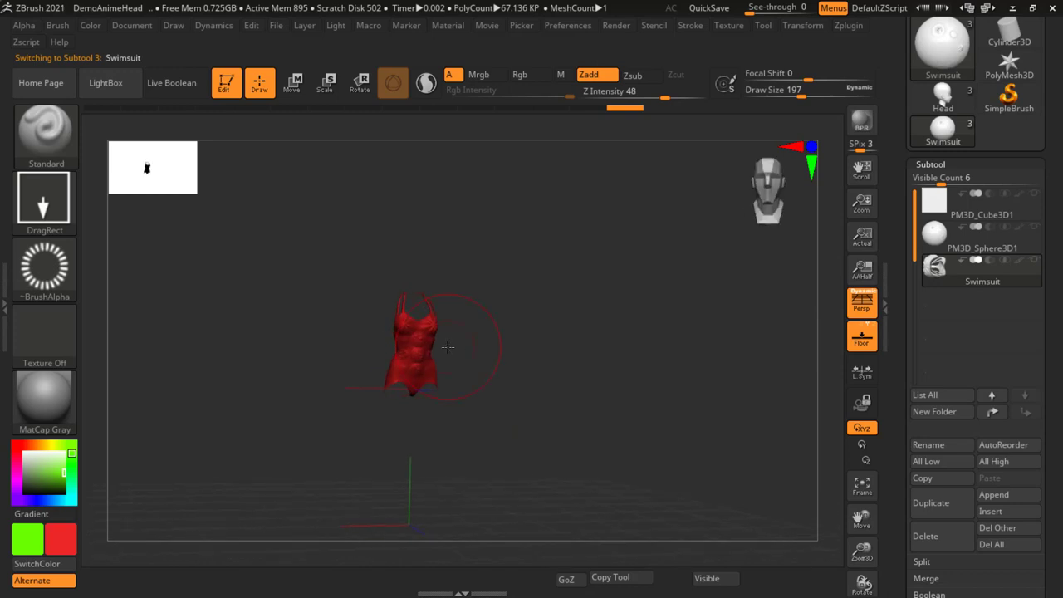
{"action": "right_click_drag", "start_coordinate": [308, 360], "coordinate": [381, 433], "text": "ctrl"}
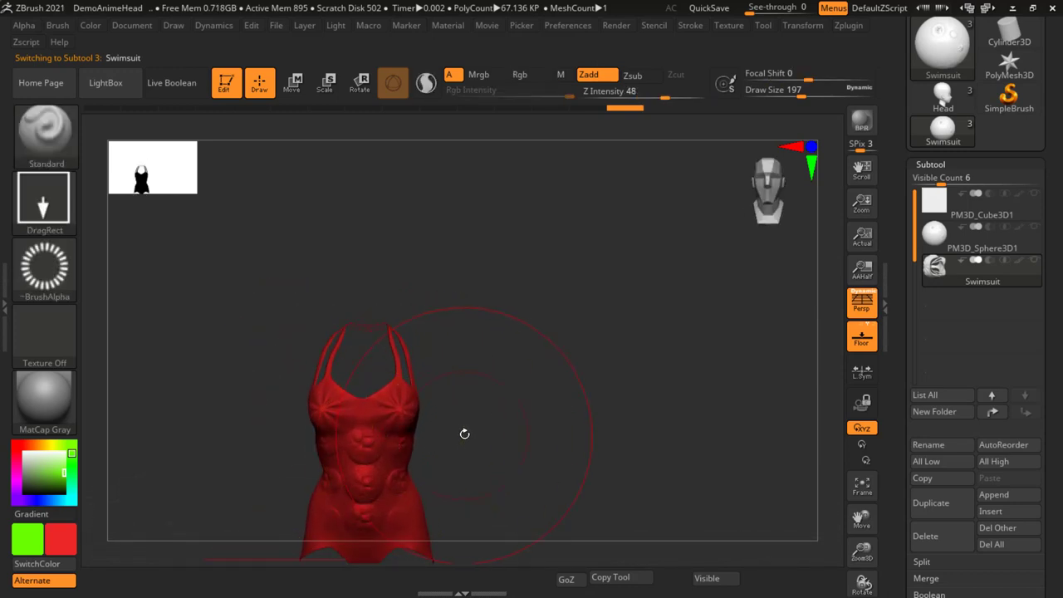
{"action": "left_click_drag", "start_coordinate": [463, 432], "coordinate": [559, 356], "text": "alt"}
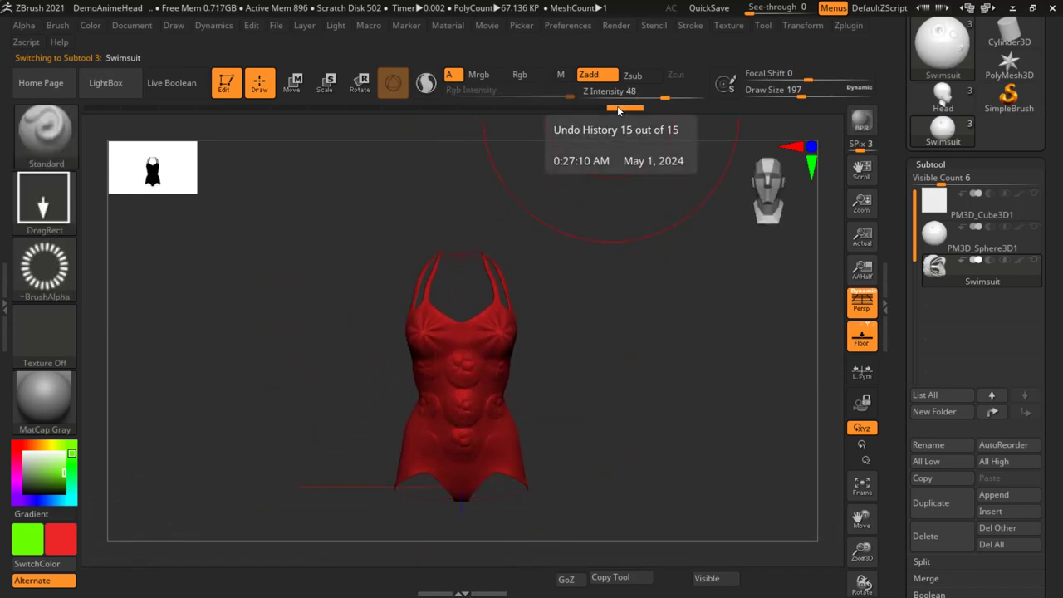
{"action": "left_click_drag", "start_coordinate": [622, 110], "coordinate": [100, 116]}
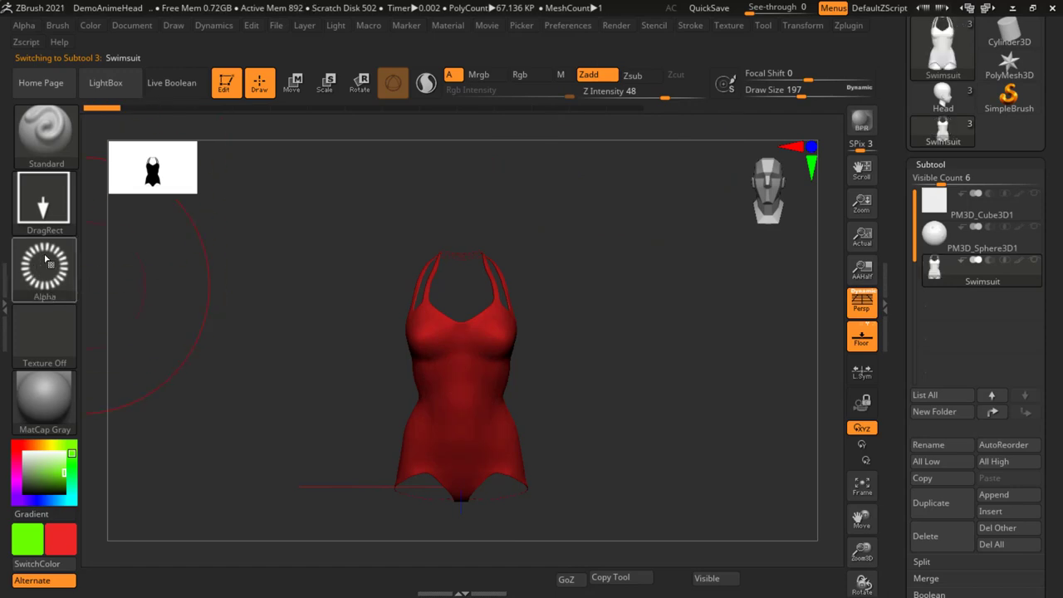
- At draw size 25, stamp matching ridged rings on both sides of the swimsuit's chest
{"action": "mouse_move", "coordinate": [557, 321]}
{"action": "right_mouse_down", "text": "ctrl"}
{"action": "mouse_move", "coordinate": [628, 385]}
{"action": "mouse_move", "coordinate": [486, 308]}
{"action": "right_mouse_up", "text": "ctrl"}
{"action": "key", "text": "s"}
{"action": "left_click_drag", "start_coordinate": [487, 311], "coordinate": [475, 310]}
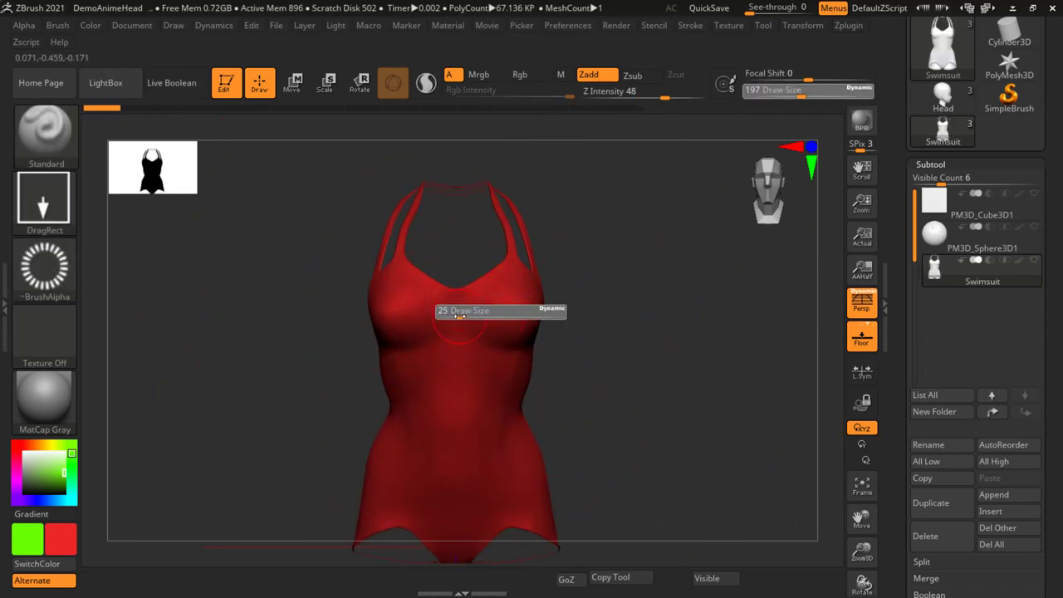
{"action": "right_click_drag", "start_coordinate": [486, 320], "coordinate": [518, 328], "text": "ctrl"}
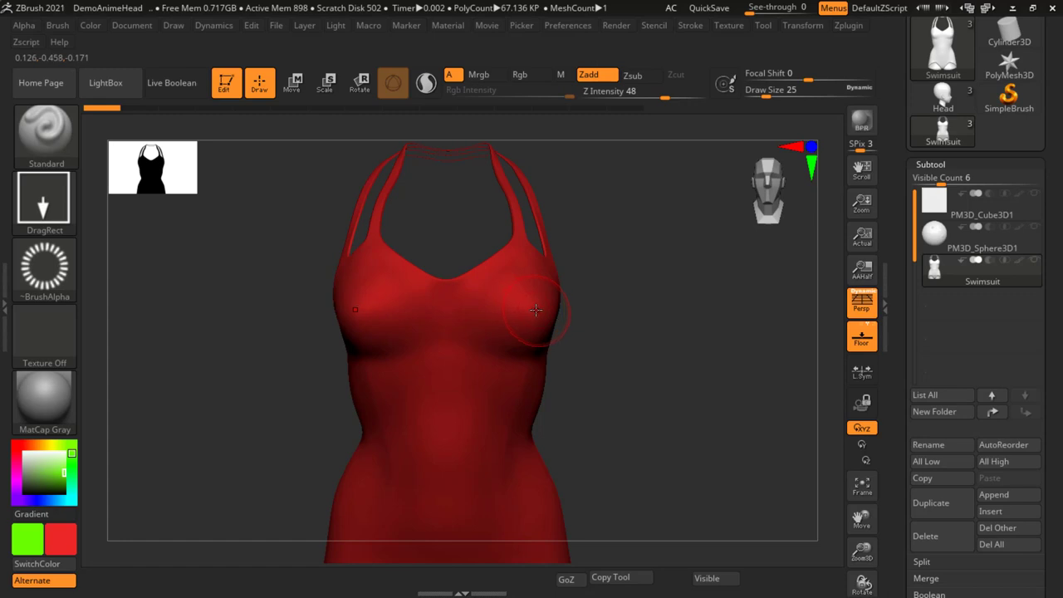
{"action": "left_click_drag", "start_coordinate": [545, 331], "coordinate": [567, 366]}
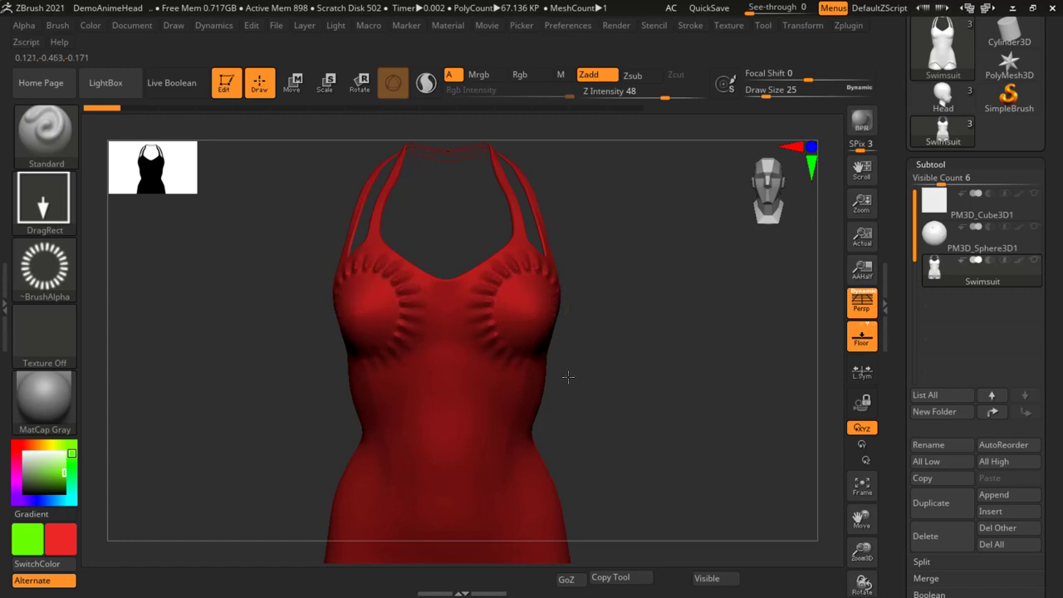
{"action": "mouse_move", "coordinate": [684, 363]}
{"action": "left_mouse_down"}
{"action": "mouse_move", "coordinate": [653, 366]}
{"action": "mouse_move", "coordinate": [678, 352]}
{"action": "left_mouse_up"}
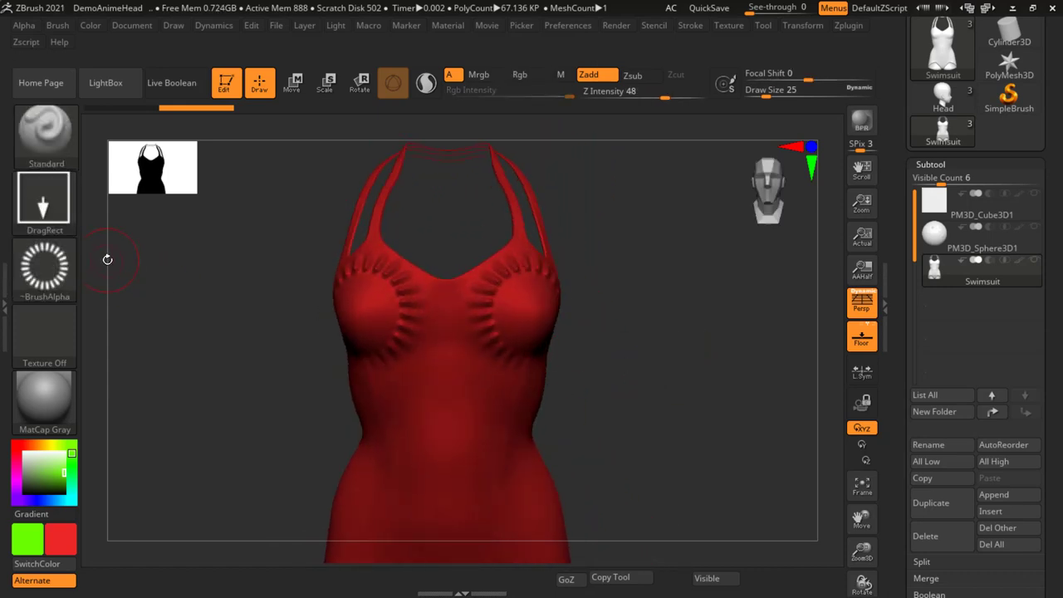
- Switch the brush to the DragDot stroke with the scratch-pattern Alpha 60
{"action": "left_click", "coordinate": [44, 204]}
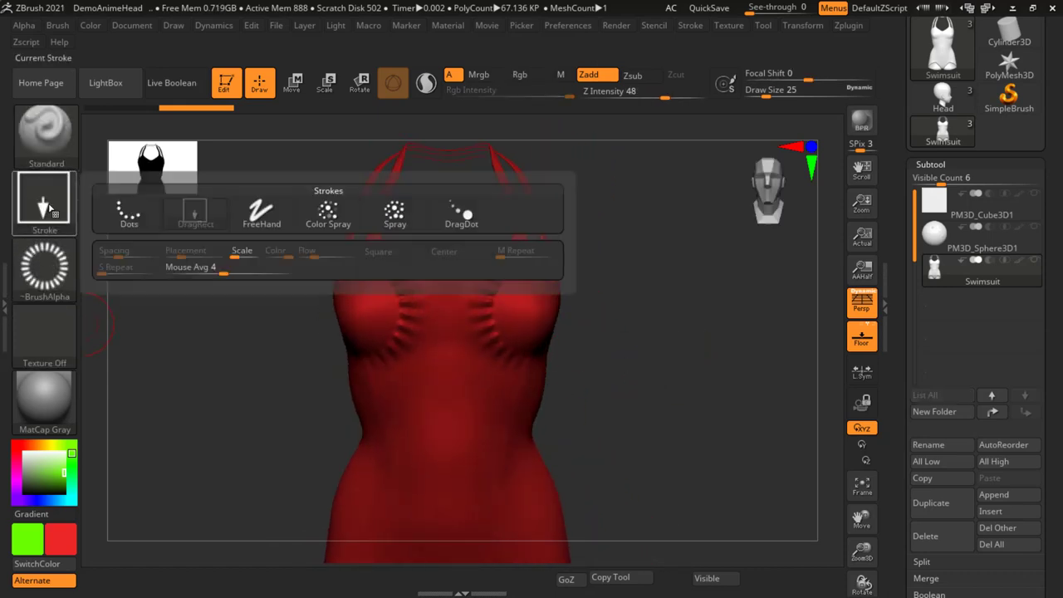
{"action": "left_click", "coordinate": [442, 222]}
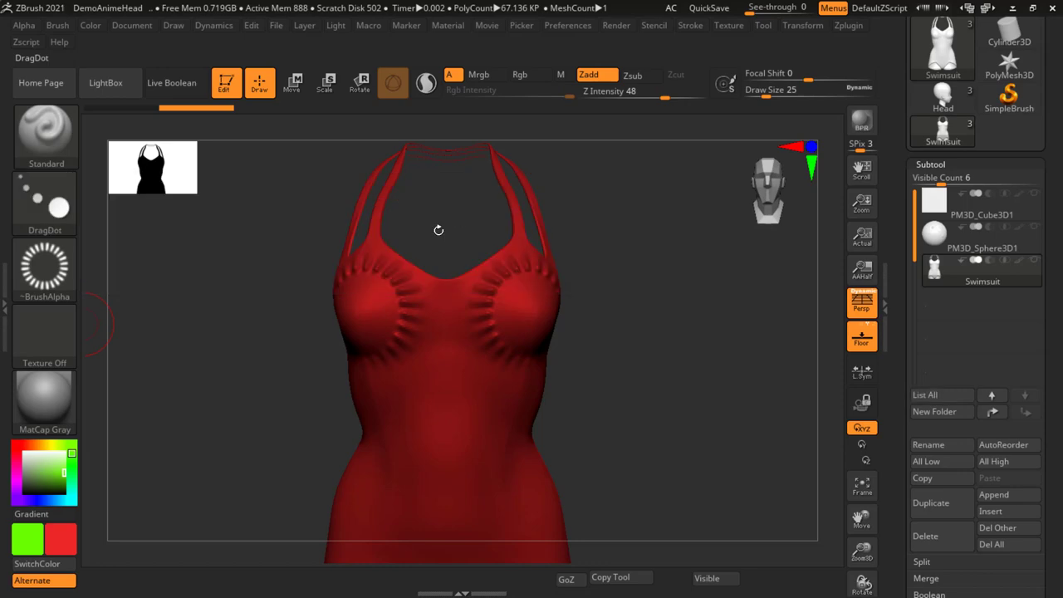
{"action": "left_click", "coordinate": [27, 268]}
{"action": "left_click", "coordinate": [44, 268]}
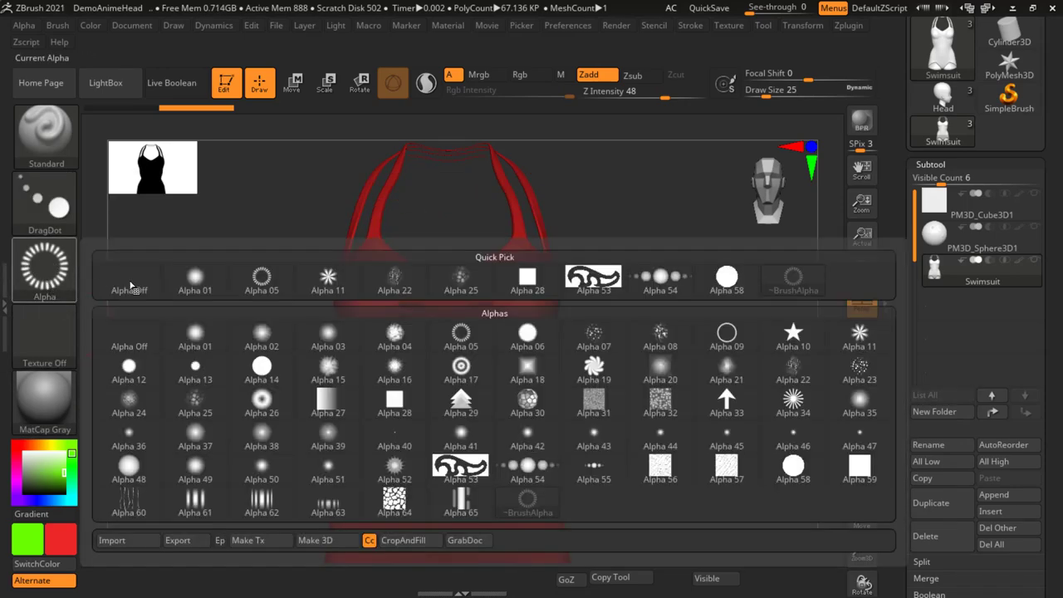
{"action": "left_click", "coordinate": [142, 508]}
- Set Draw Size to 5 and subdivide the swimsuit to 1.074 million polygons
{"action": "mouse_move", "coordinate": [750, 472]}
{"action": "right_mouse_down", "text": "alt"}
{"action": "mouse_move", "coordinate": [570, 418]}
{"action": "mouse_move", "coordinate": [607, 456]}
{"action": "mouse_move", "coordinate": [521, 294]}
{"action": "right_mouse_up", "text": "alt"}
{"action": "key", "text": "s"}
{"action": "type", "text": "5"}
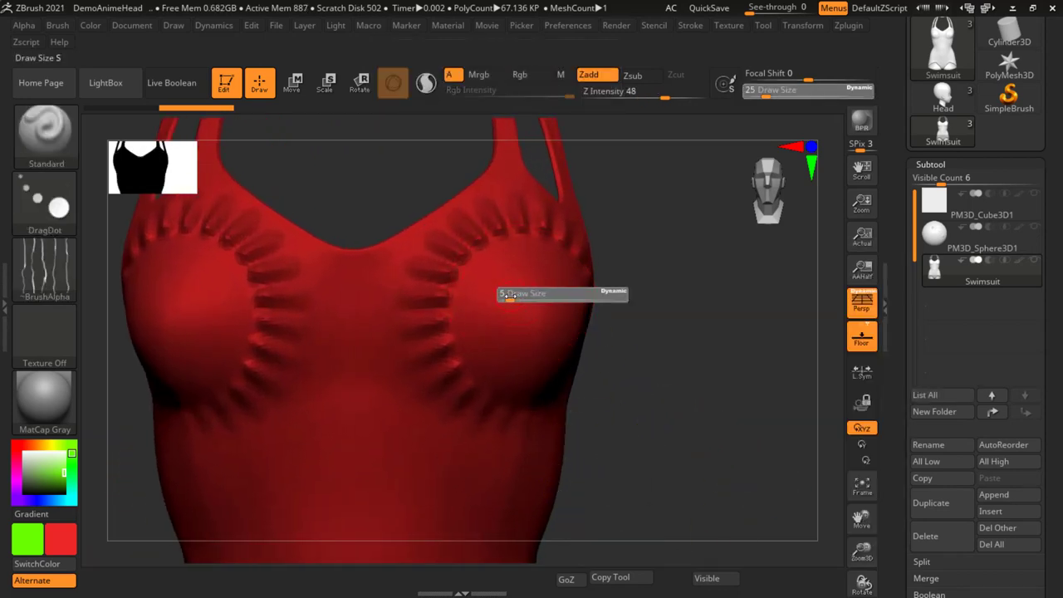
{"action": "key", "text": "Return"}
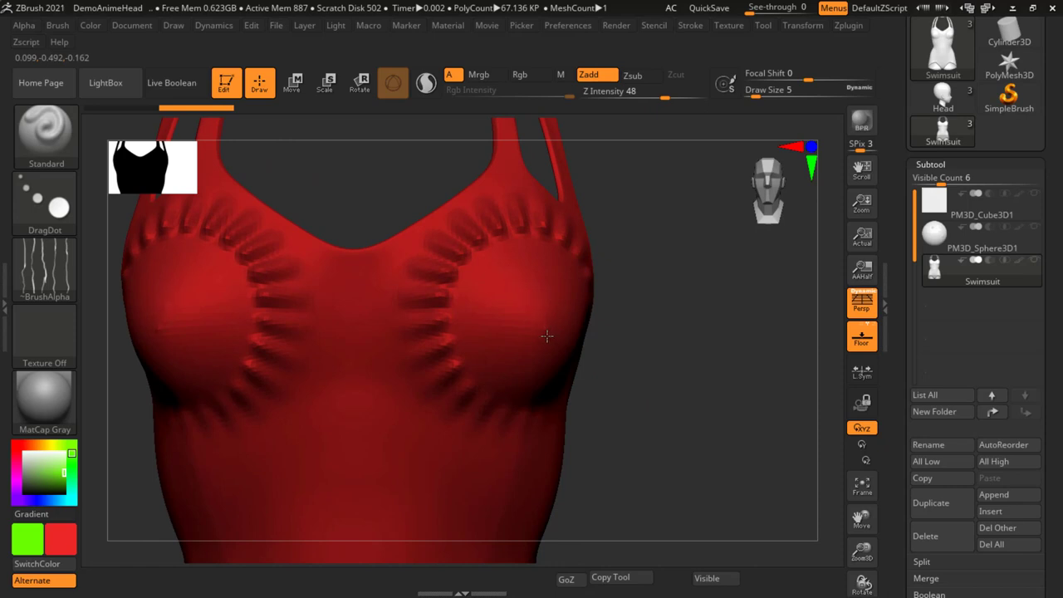
{"action": "right_click_drag", "start_coordinate": [703, 361], "coordinate": [569, 332]}
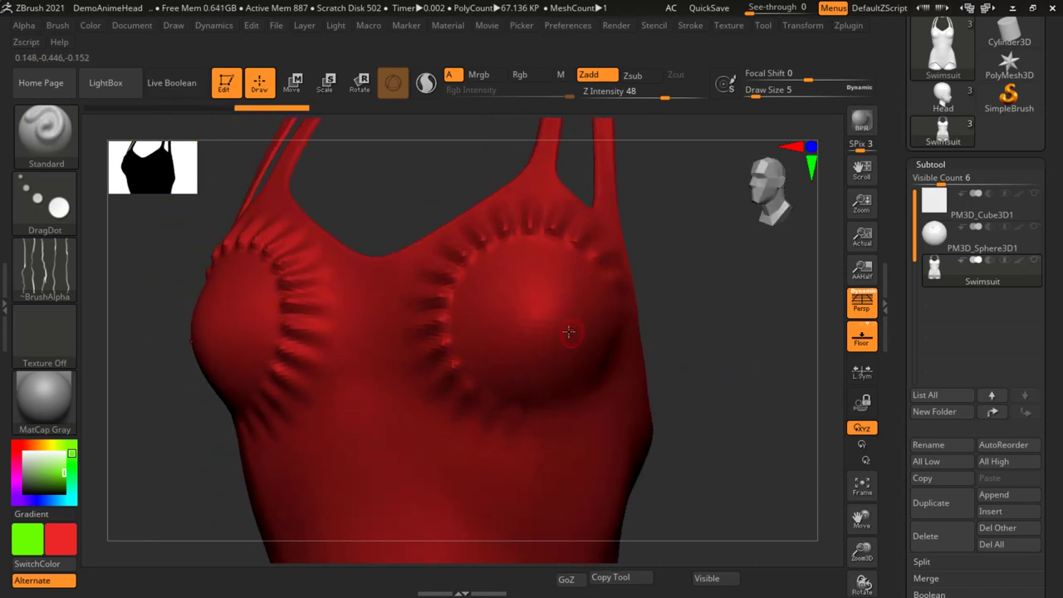
{"action": "key", "text": "ctrl"}
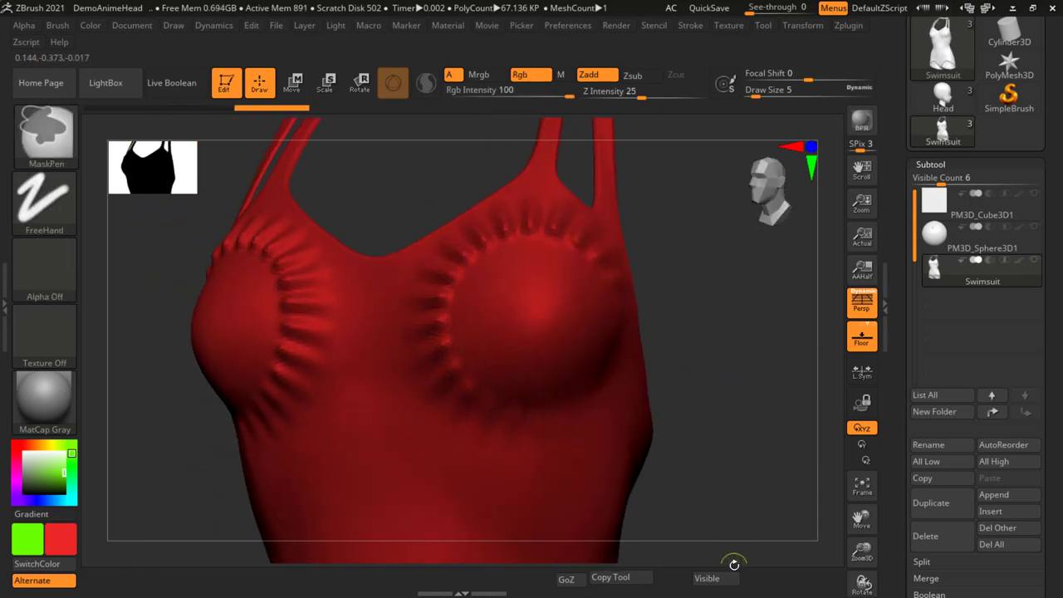
{"action": "key", "text": "ctrl+d"}
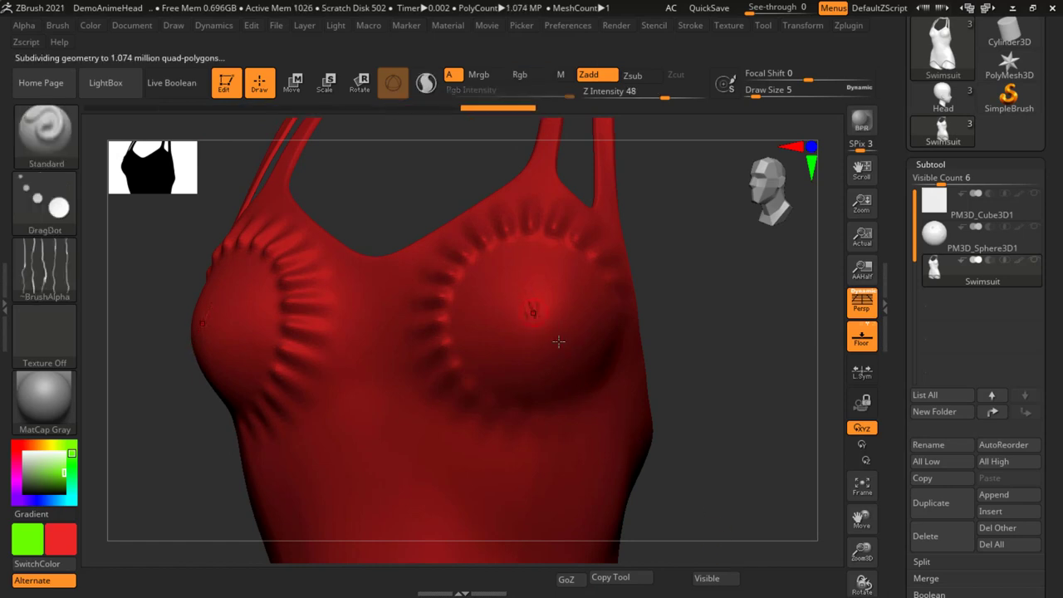
- At Draw Size 18, stamp diagonal, vertical and zigzag scratch creases on the chest
{"action": "key", "text": "s"}
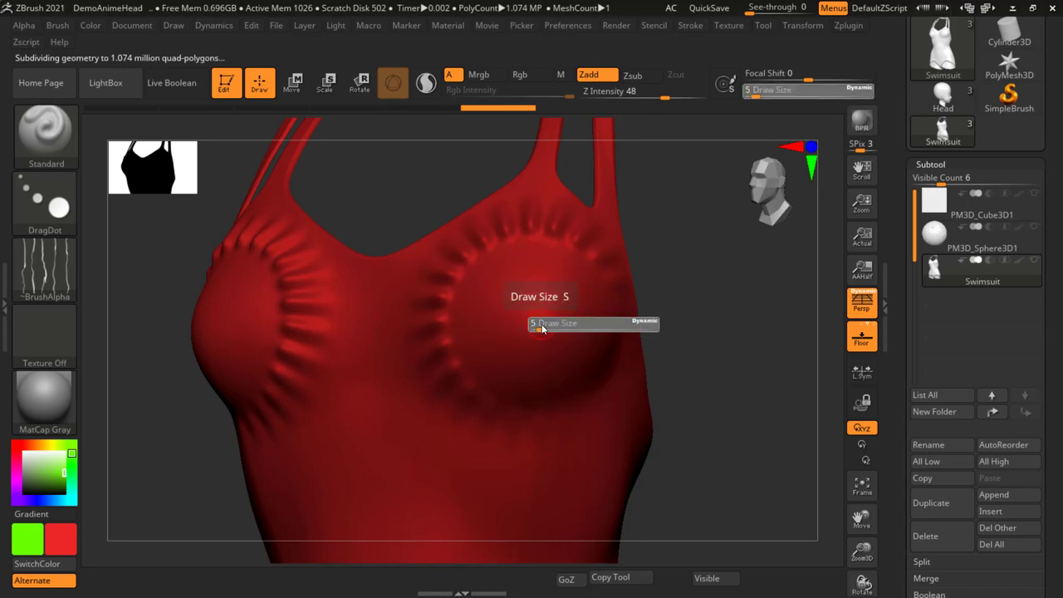
{"action": "mouse_move", "coordinate": [542, 330]}
{"action": "left_mouse_down"}
{"action": "mouse_move", "coordinate": [528, 300]}
{"action": "mouse_move", "coordinate": [461, 292]}
{"action": "mouse_move", "coordinate": [490, 331]}
{"action": "mouse_move", "coordinate": [573, 365]}
{"action": "left_mouse_up"}
{"action": "key", "text": "ctrl+z"}
{"action": "key", "text": "ctrl+z"}
{"action": "key", "text": "ctrl+z"}
{"action": "key", "text": "ctrl+z"}
{"action": "left_click_drag", "start_coordinate": [509, 320], "coordinate": [581, 342]}
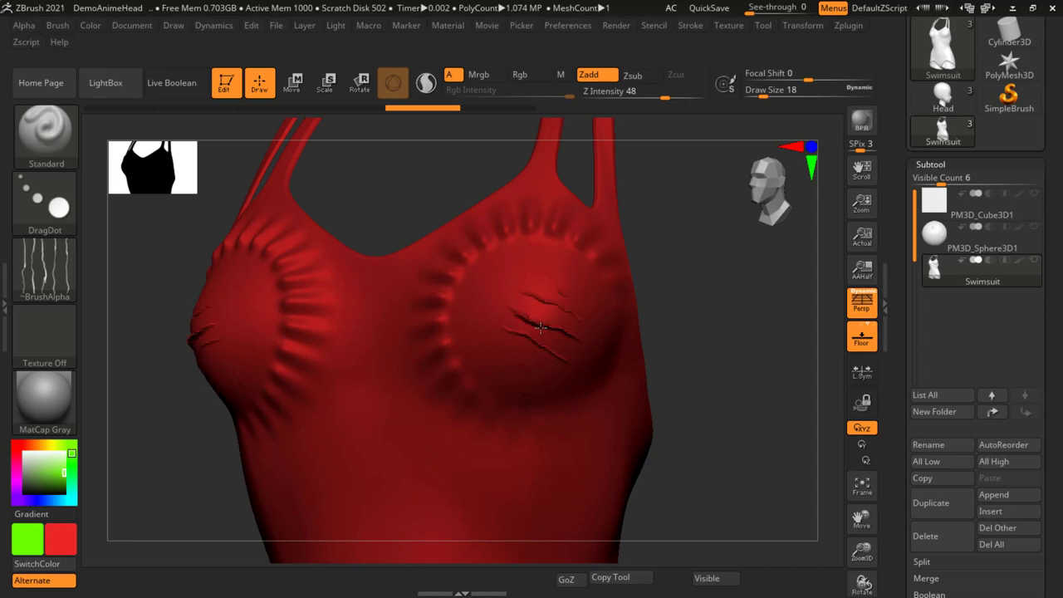
{"action": "key", "text": "ctrl+z"}
{"action": "key", "text": "ctrl+z"}
{"action": "mouse_move", "coordinate": [538, 311]}
{"action": "left_mouse_down"}
{"action": "mouse_move", "coordinate": [553, 357]}
{"action": "mouse_move", "coordinate": [574, 351]}
{"action": "left_mouse_up"}
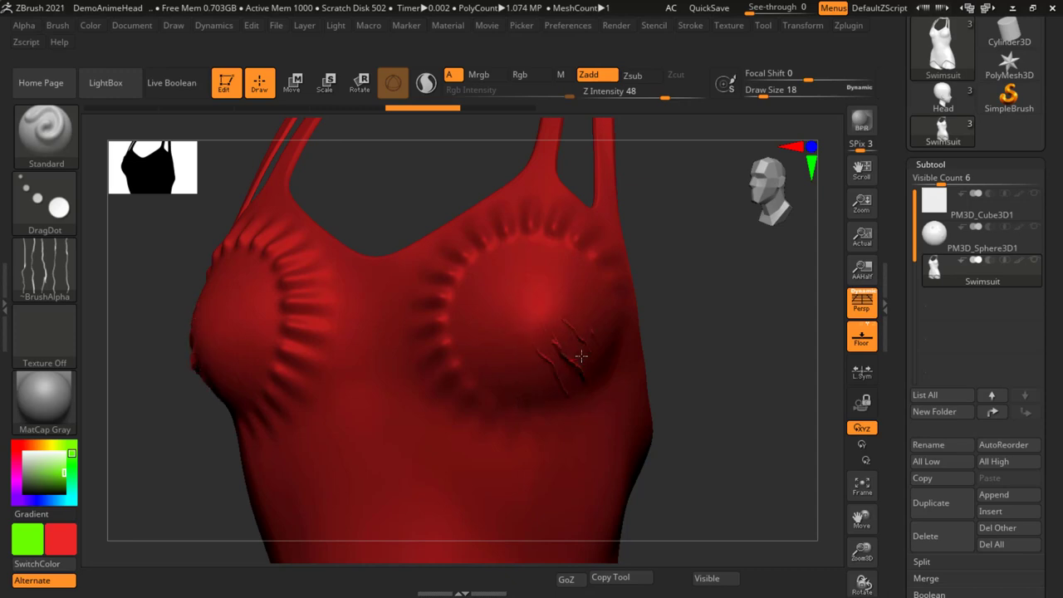
{"action": "mouse_move", "coordinate": [790, 379]}
{"action": "left_mouse_down"}
{"action": "mouse_move", "coordinate": [711, 334]}
{"action": "mouse_move", "coordinate": [650, 392]}
{"action": "left_mouse_up"}
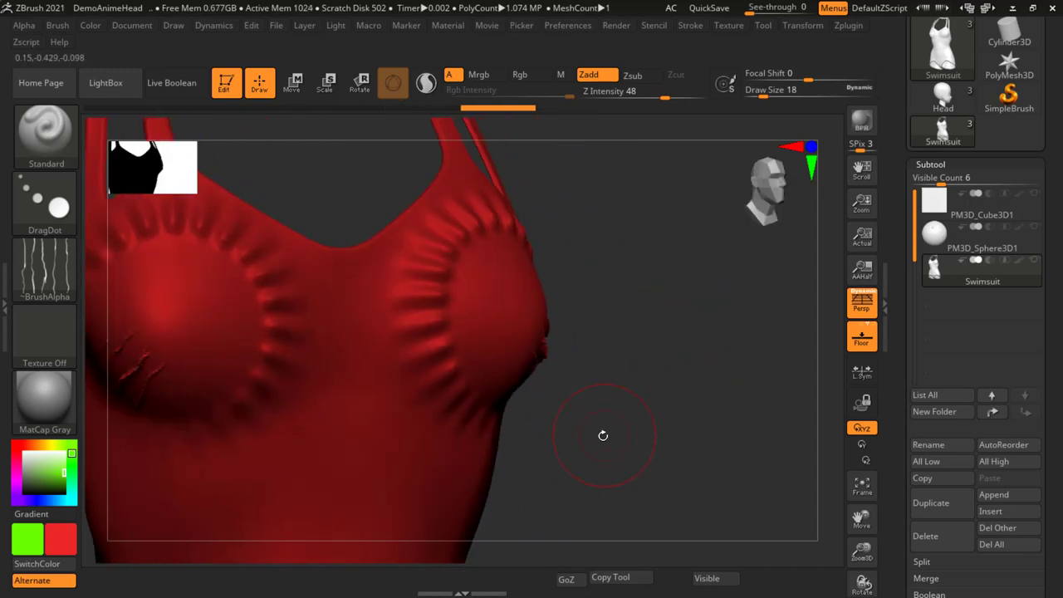
{"action": "mouse_move", "coordinate": [603, 436]}
{"action": "left_mouse_down"}
{"action": "mouse_move", "coordinate": [719, 405]}
{"action": "mouse_move", "coordinate": [249, 340]}
{"action": "left_mouse_up"}
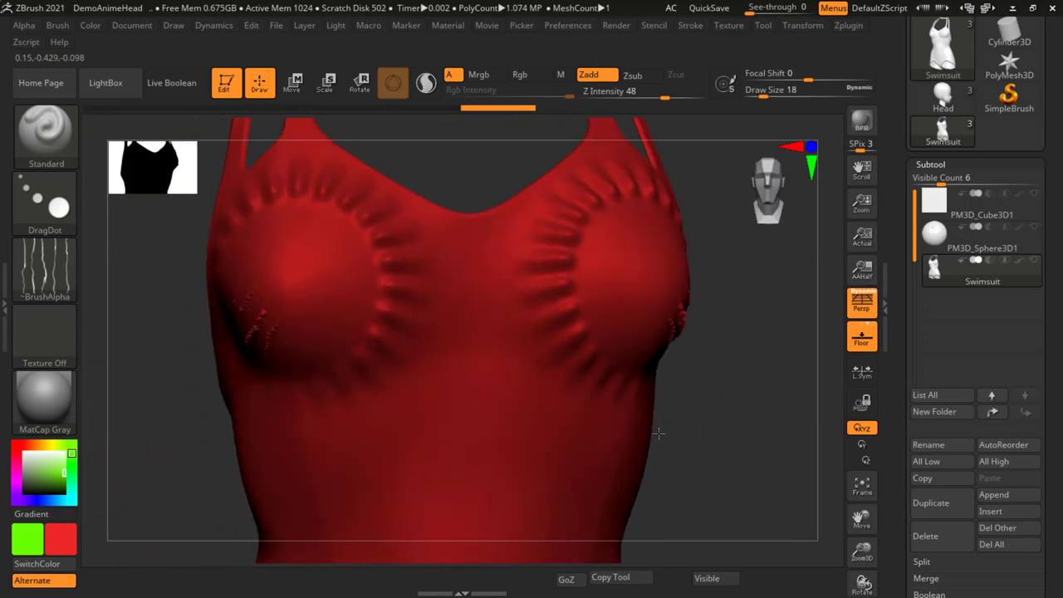
- Switch the stroke to Color Spray and undo a test spray on the torso
{"action": "left_click", "coordinate": [36, 274]}
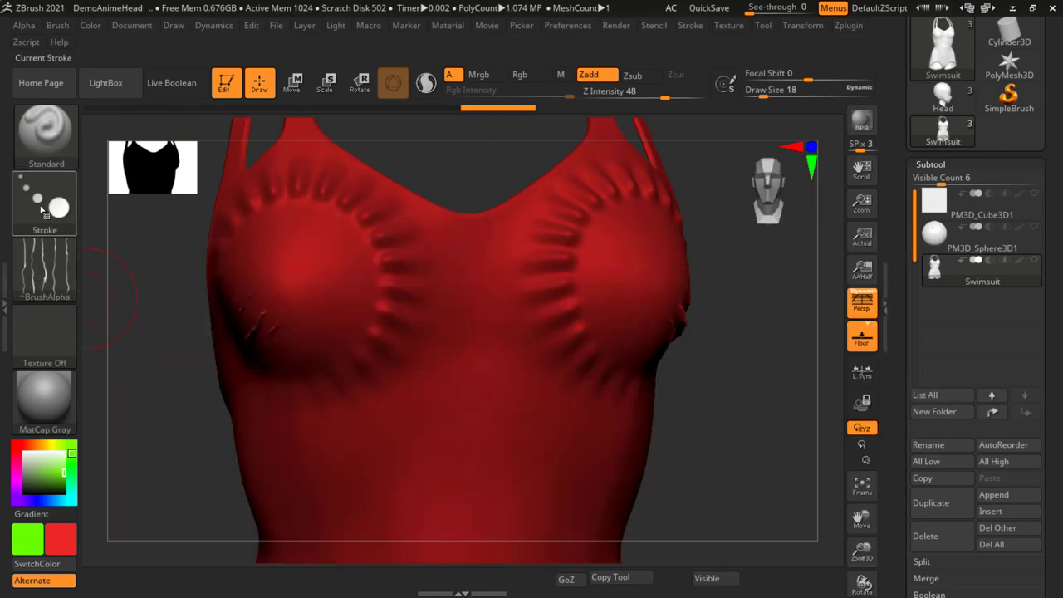
{"action": "left_click", "coordinate": [45, 212]}
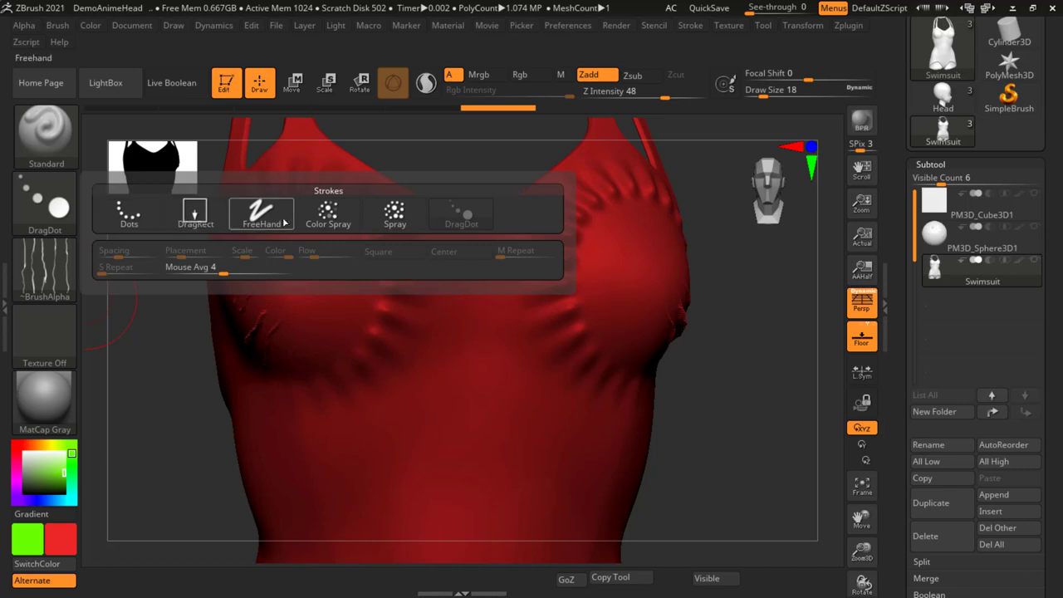
{"action": "left_click", "coordinate": [337, 216]}
{"action": "right_click_drag", "start_coordinate": [535, 424], "coordinate": [467, 311], "text": "alt"}
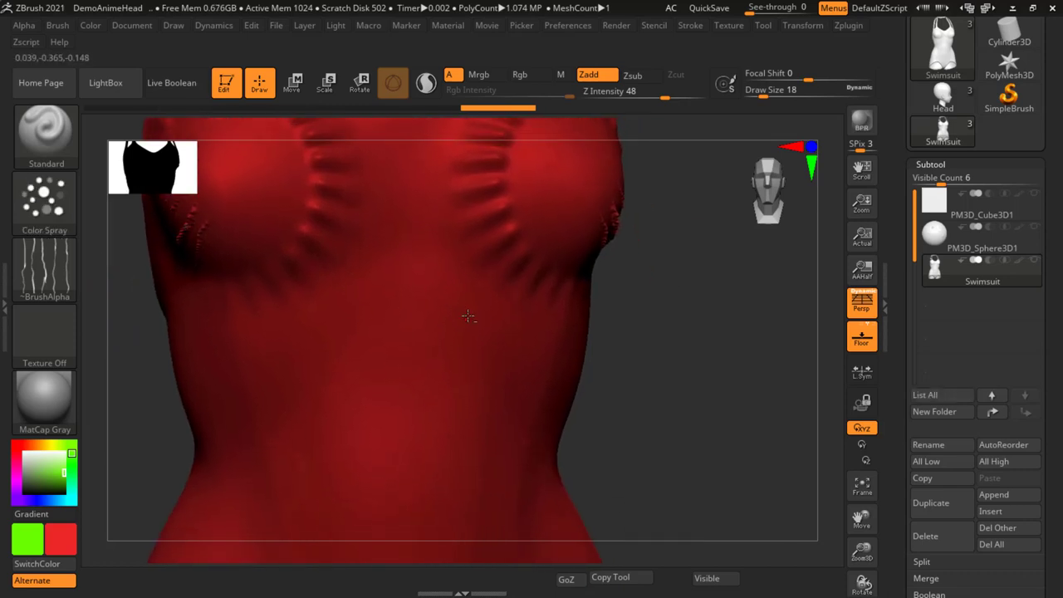
{"action": "left_click_drag", "start_coordinate": [390, 322], "coordinate": [391, 380]}
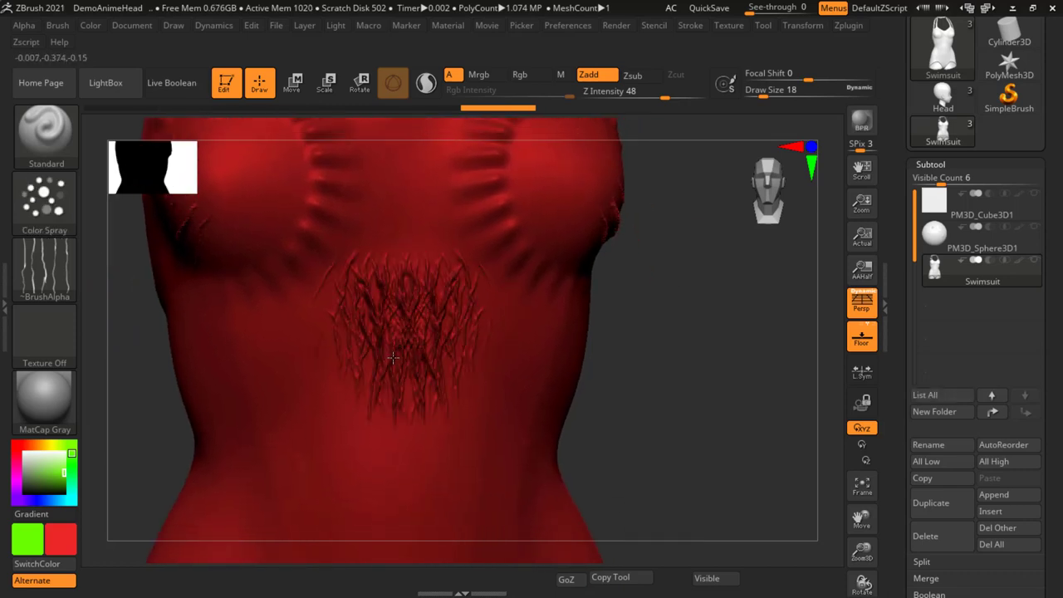
{"action": "key", "text": "ctrl+z"}
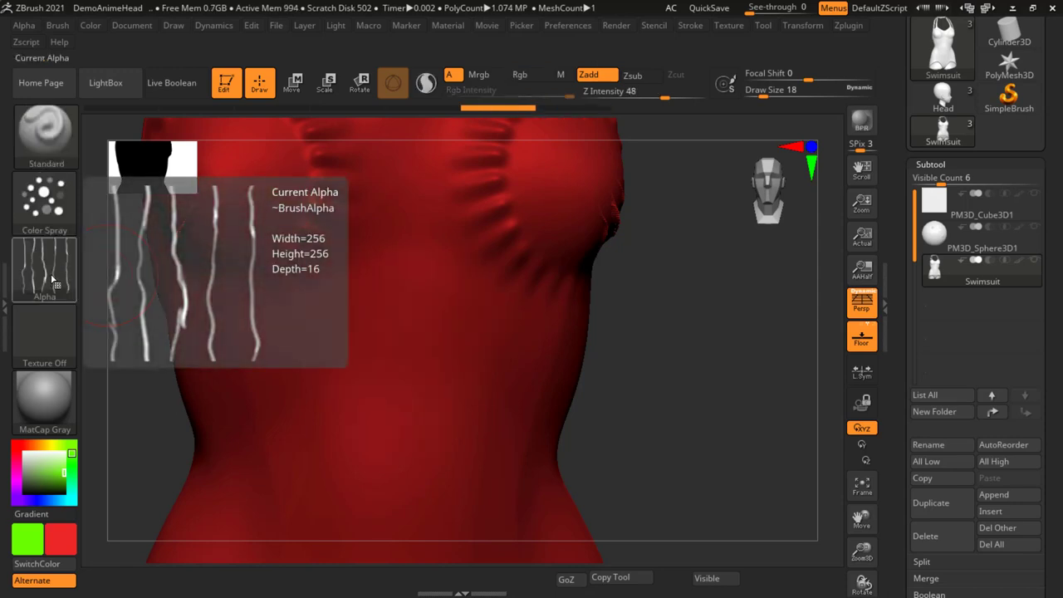
- Choose Alpha 25, undo the bumpy test patch, and lower Z Intensity to 6
{"action": "left_click", "coordinate": [53, 280]}
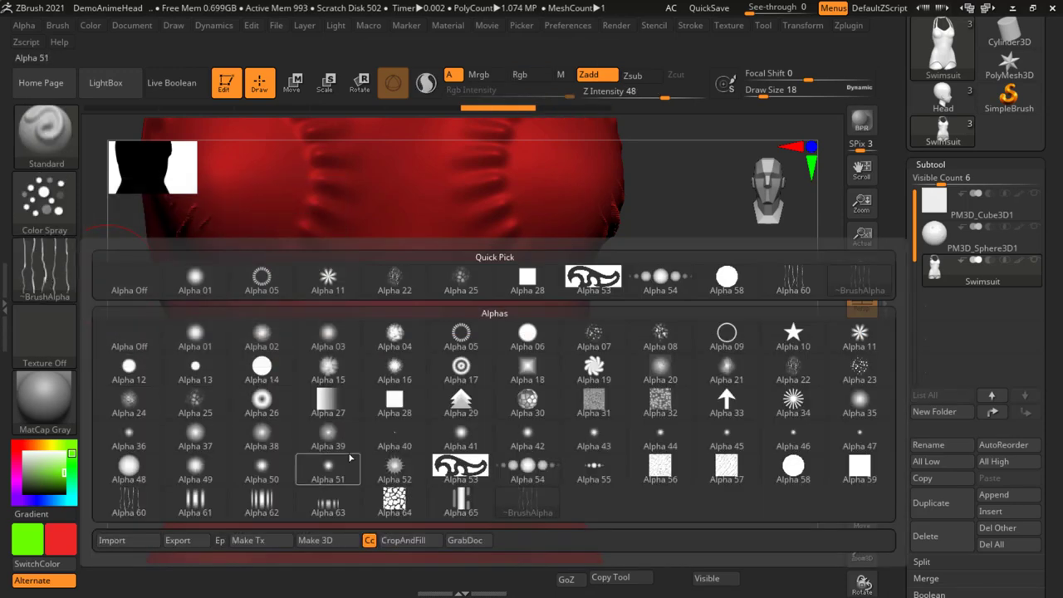
{"action": "left_click", "coordinate": [202, 411]}
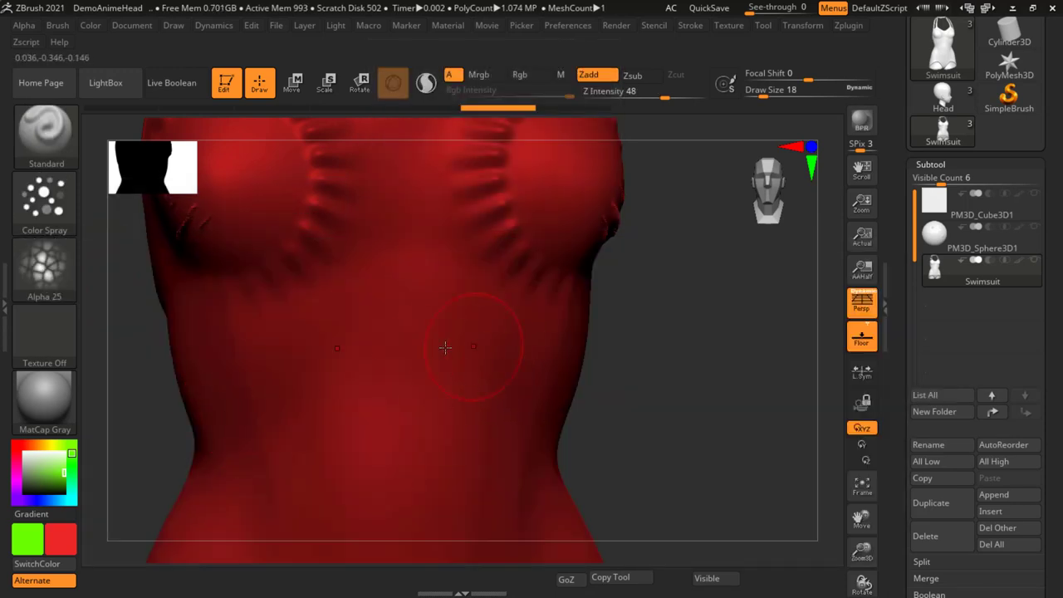
{"action": "left_click_drag", "start_coordinate": [407, 362], "coordinate": [389, 385]}
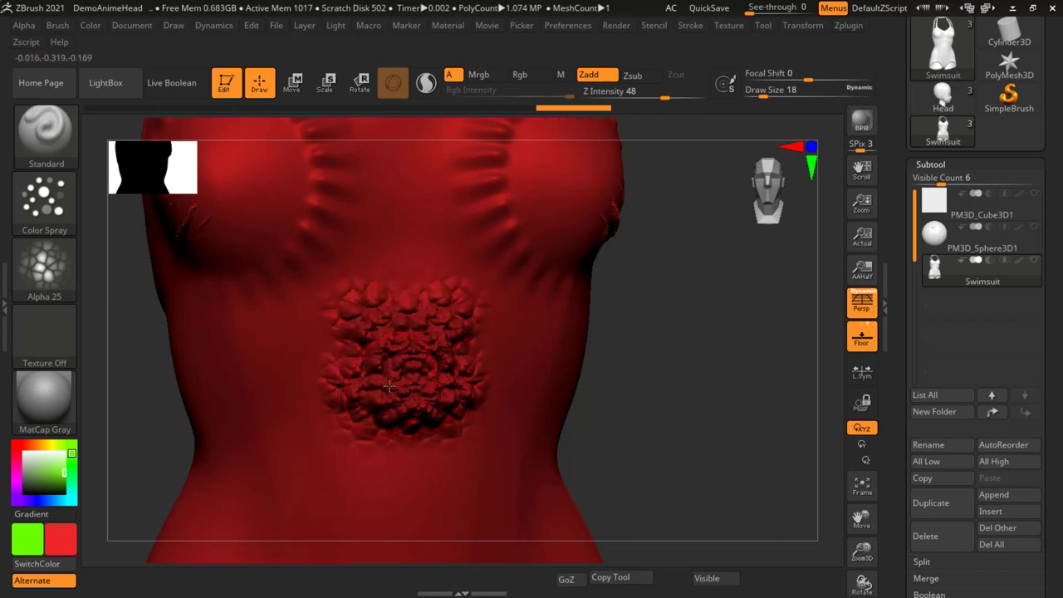
{"action": "key", "text": "ctrl+z"}
{"action": "key", "text": "u"}
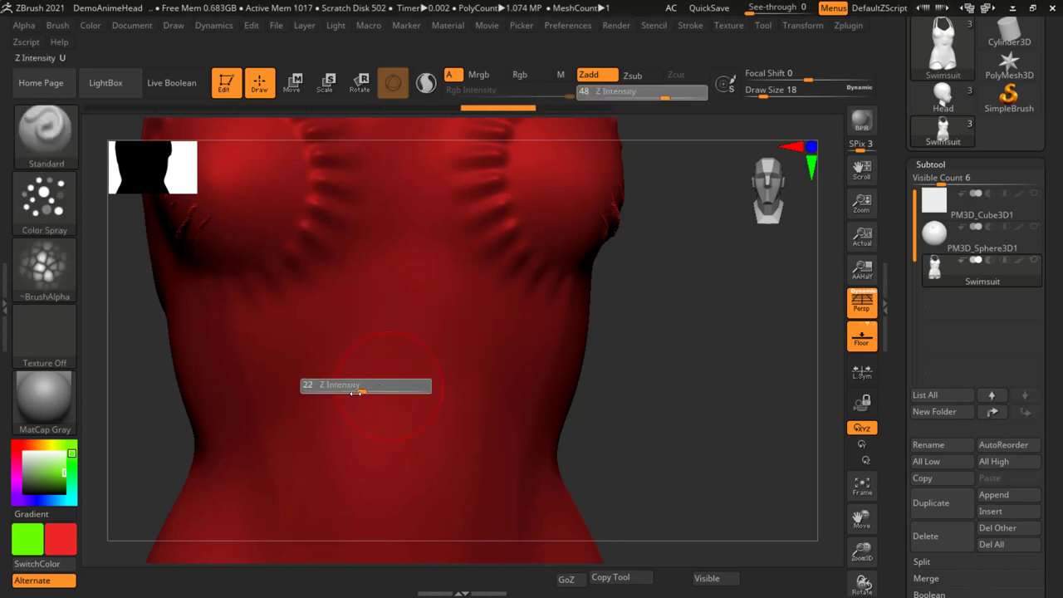
{"action": "left_click_drag", "start_coordinate": [339, 394], "coordinate": [334, 394]}
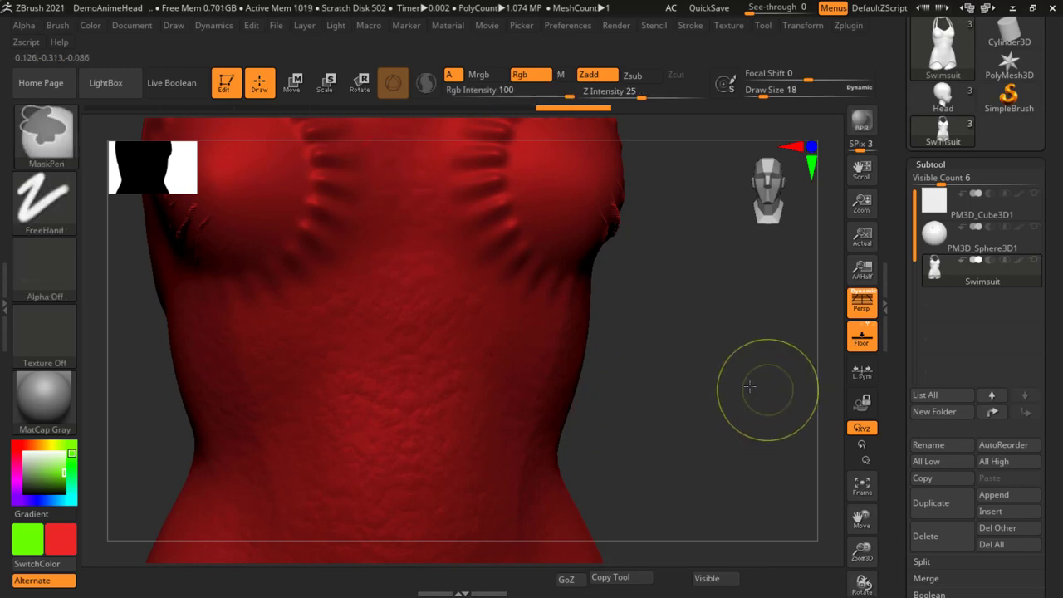
- Inspect the finished swimsuit from several angles, then minimize ZBrush to the desktop
{"action": "right_click_drag", "start_coordinate": [771, 382], "coordinate": [693, 379], "text": "ctrl"}
{"action": "mouse_move", "coordinate": [551, 230]}
{"action": "right_mouse_down"}
{"action": "mouse_move", "coordinate": [531, 210]}
{"action": "mouse_move", "coordinate": [576, 284]}
{"action": "mouse_move", "coordinate": [570, 332]}
{"action": "right_mouse_up"}
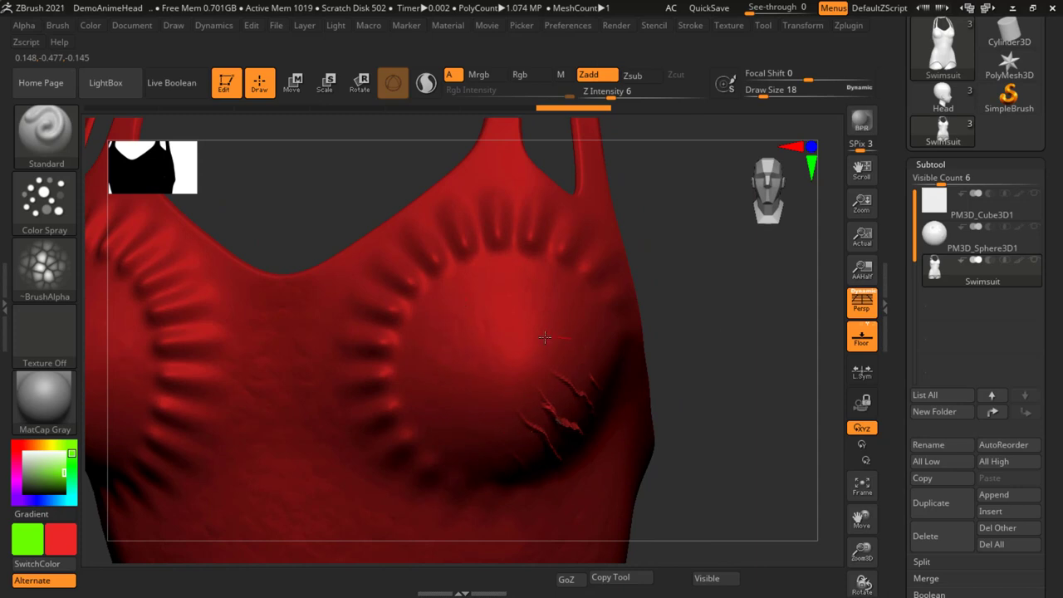
{"action": "mouse_move", "coordinate": [688, 373]}
{"action": "right_mouse_down", "text": "ctrl"}
{"action": "mouse_move", "coordinate": [631, 353]}
{"action": "mouse_move", "coordinate": [610, 304]}
{"action": "mouse_move", "coordinate": [610, 234]}
{"action": "mouse_move", "coordinate": [605, 337]}
{"action": "mouse_move", "coordinate": [479, 407]}
{"action": "right_mouse_up", "text": "ctrl"}
{"action": "mouse_move", "coordinate": [635, 414]}
{"action": "right_mouse_down"}
{"action": "mouse_move", "coordinate": [637, 327]}
{"action": "mouse_move", "coordinate": [321, 247]}
{"action": "right_mouse_up"}
{"action": "right_click_drag", "start_coordinate": [511, 281], "coordinate": [448, 290]}
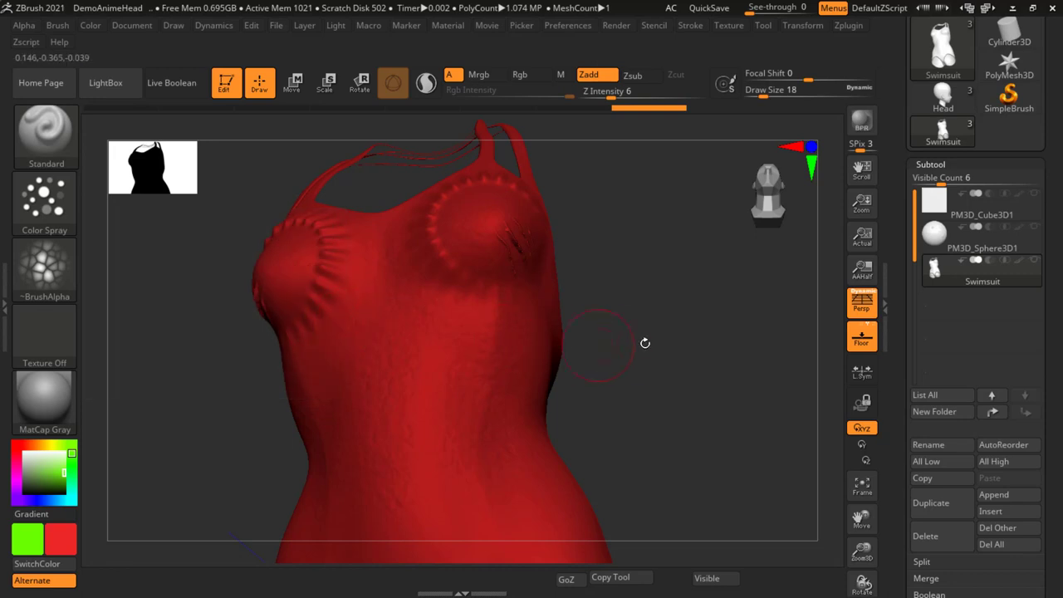
{"action": "key", "text": "ctrl"}
{"action": "mouse_move", "coordinate": [684, 324]}
{"action": "left_mouse_down"}
{"action": "mouse_move", "coordinate": [640, 240]}
{"action": "mouse_move", "coordinate": [619, 267]}
{"action": "left_mouse_up"}
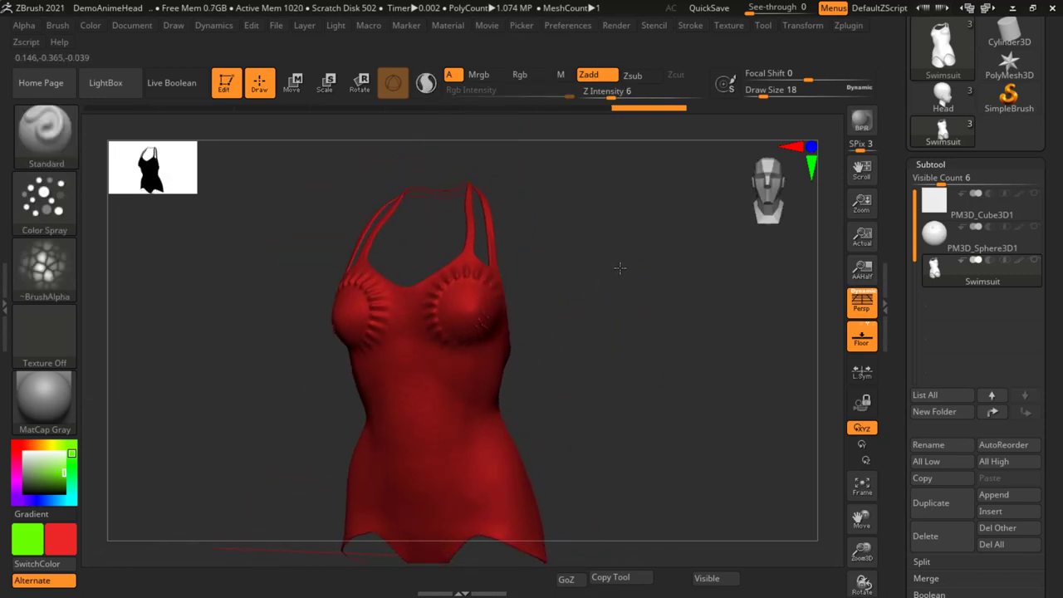
{"action": "mouse_move", "coordinate": [629, 268]}
{"action": "left_mouse_down"}
{"action": "mouse_move", "coordinate": [646, 293]}
{"action": "mouse_move", "coordinate": [614, 292]}
{"action": "mouse_move", "coordinate": [696, 298]}
{"action": "left_mouse_up"}
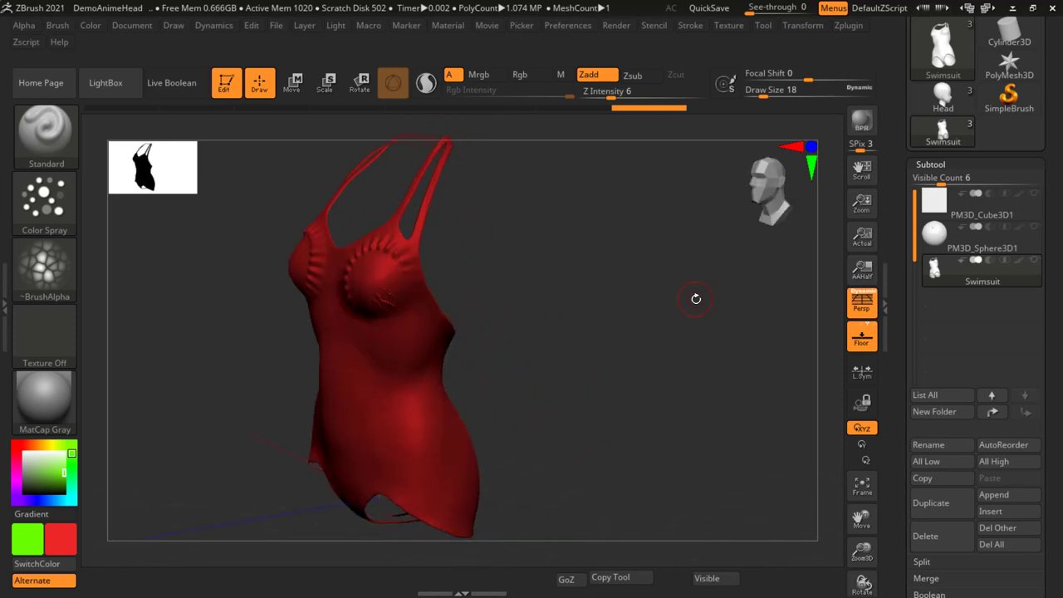
{"action": "left_click", "coordinate": [1013, 8]}
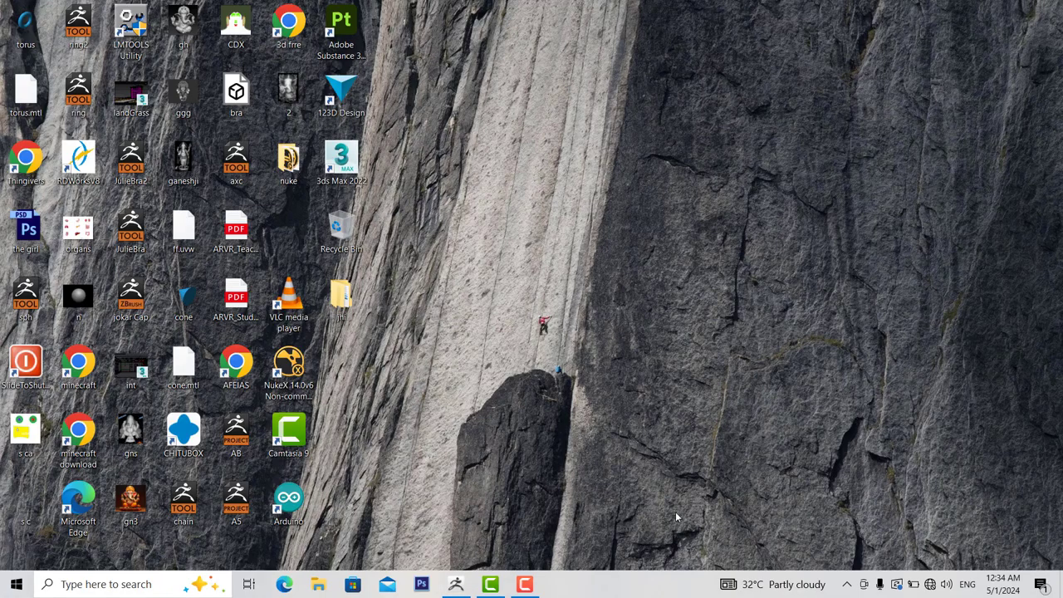